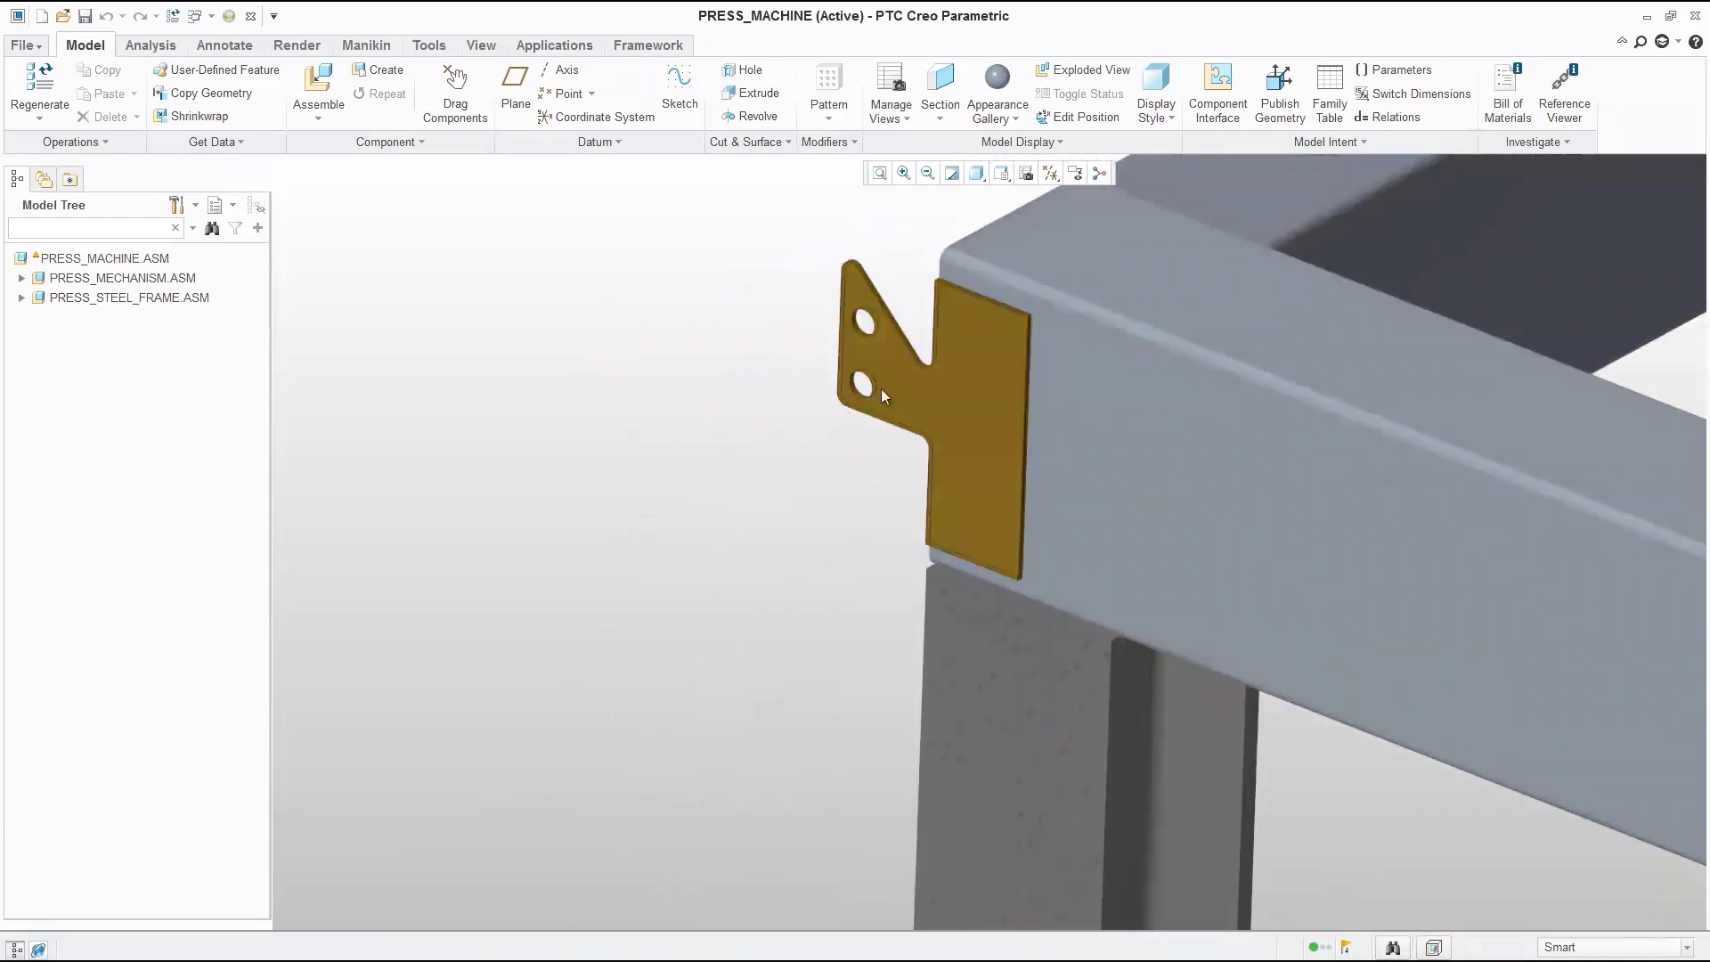
Open the bracket with the two holes as its own part from the assembly and start Simulate for it
right_click(927, 389)
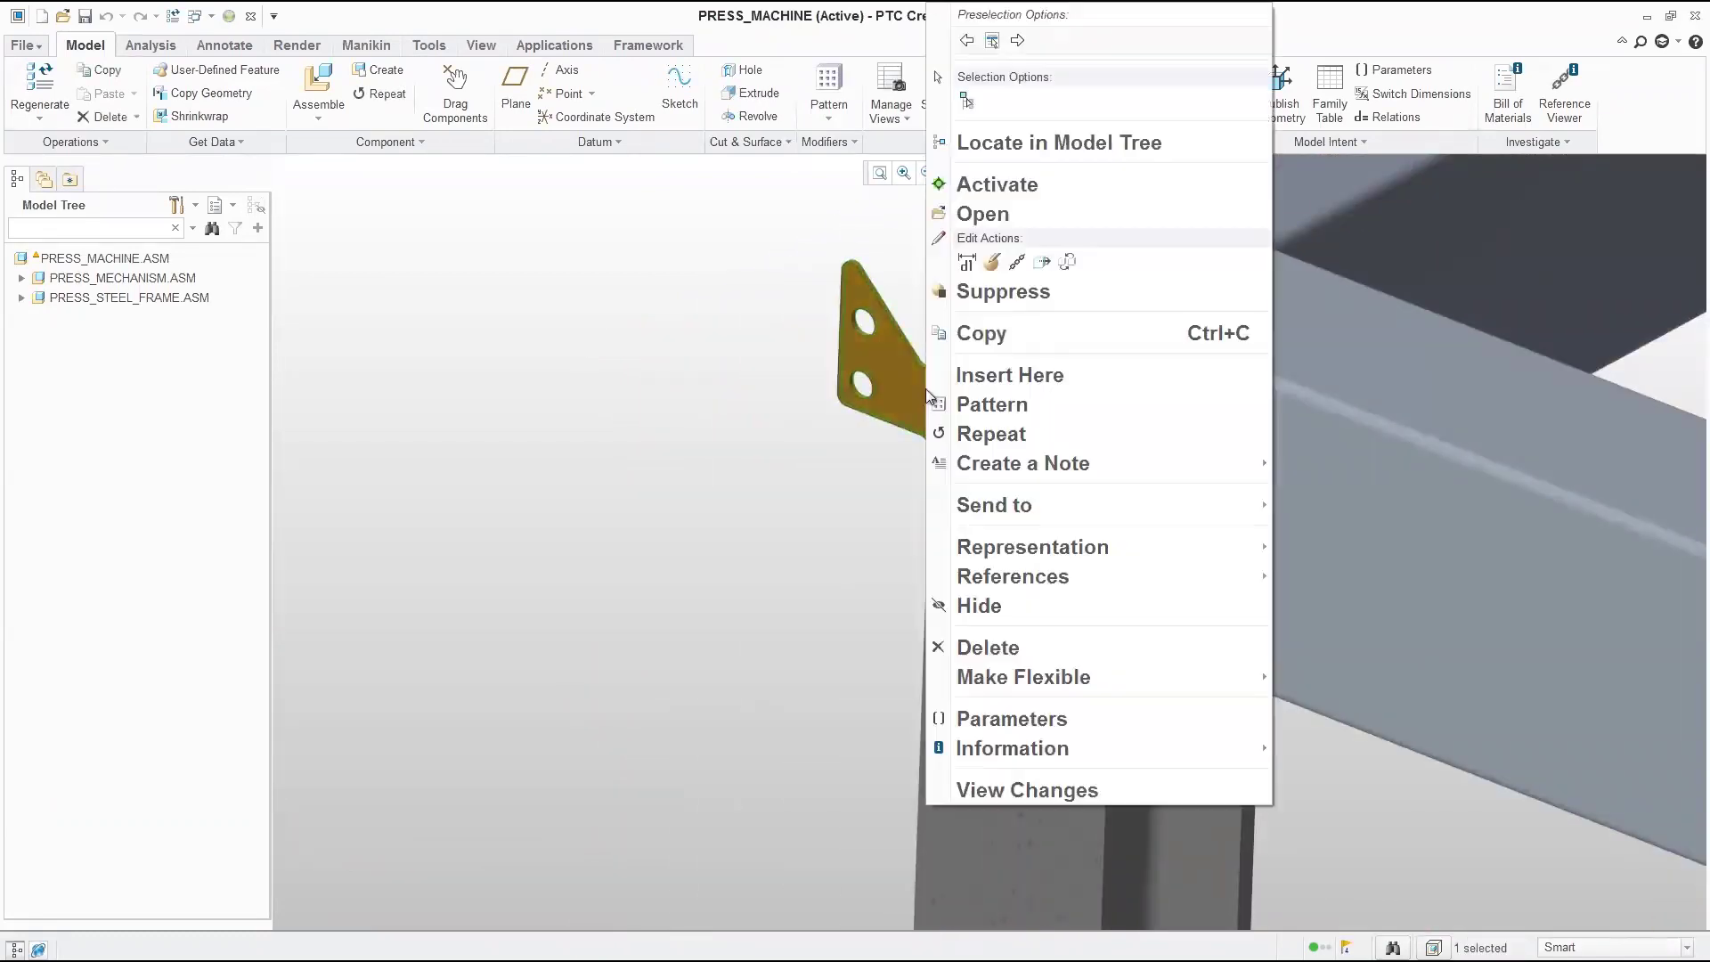
click(984, 215)
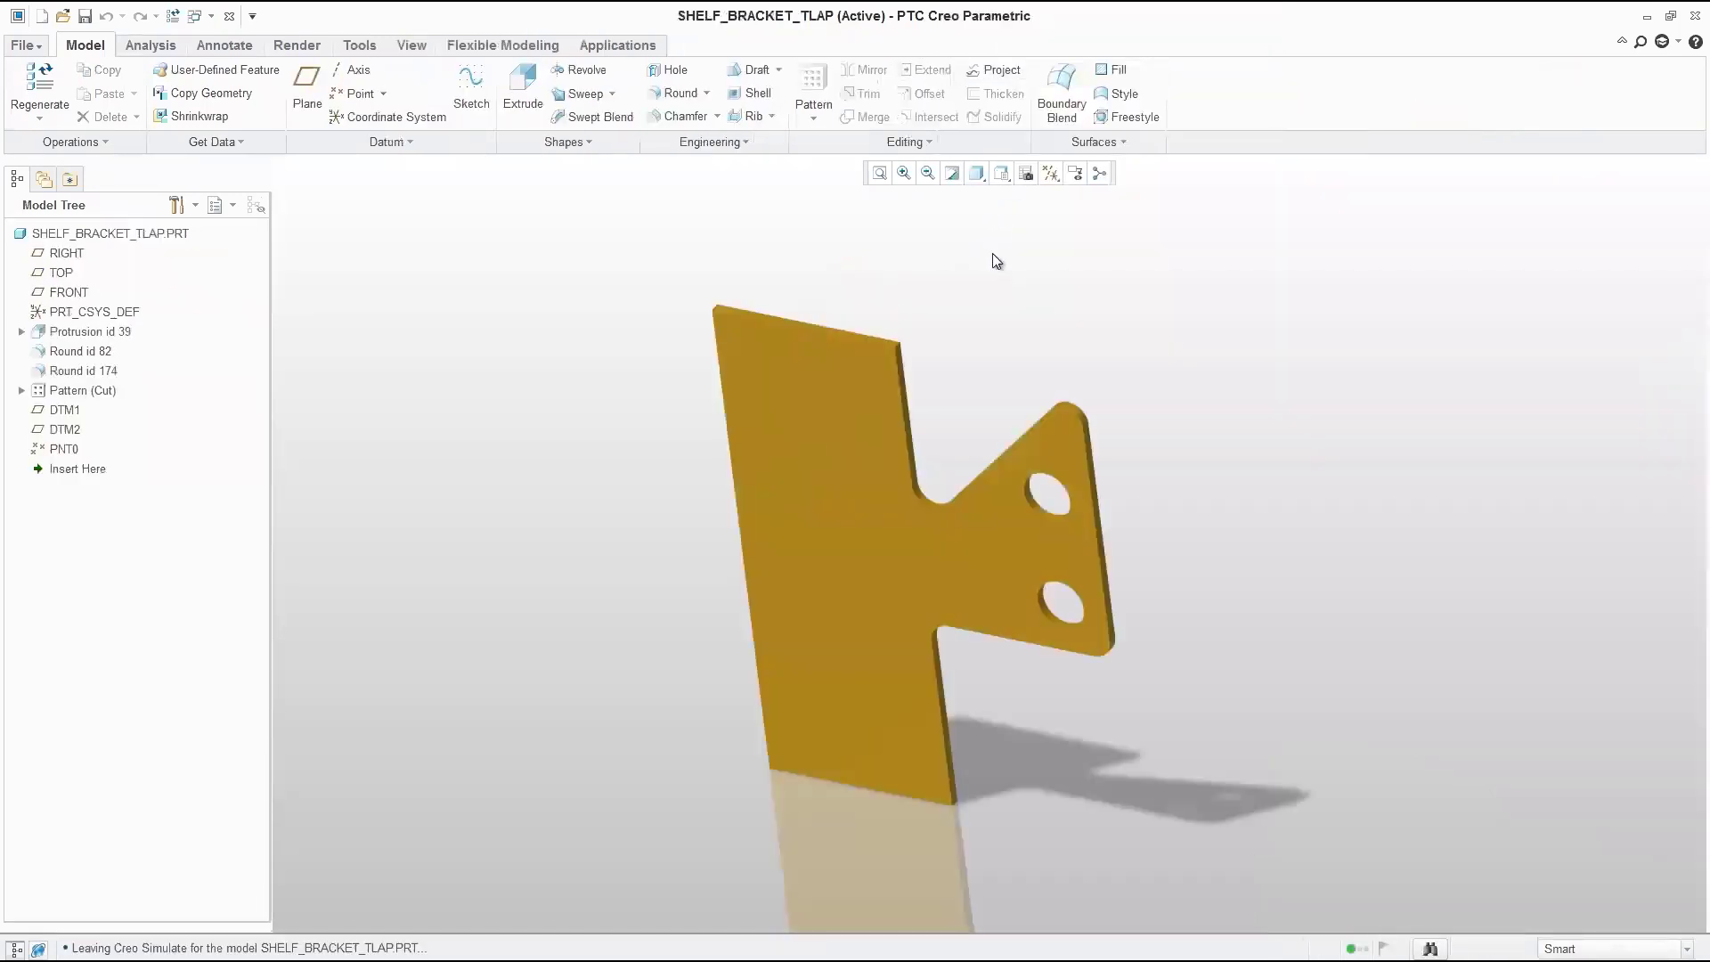
mouse_move(873, 376)
middle_down()
mouse_move(882, 397)
mouse_move(794, 431)
mouse_move(1012, 281)
middle_up()
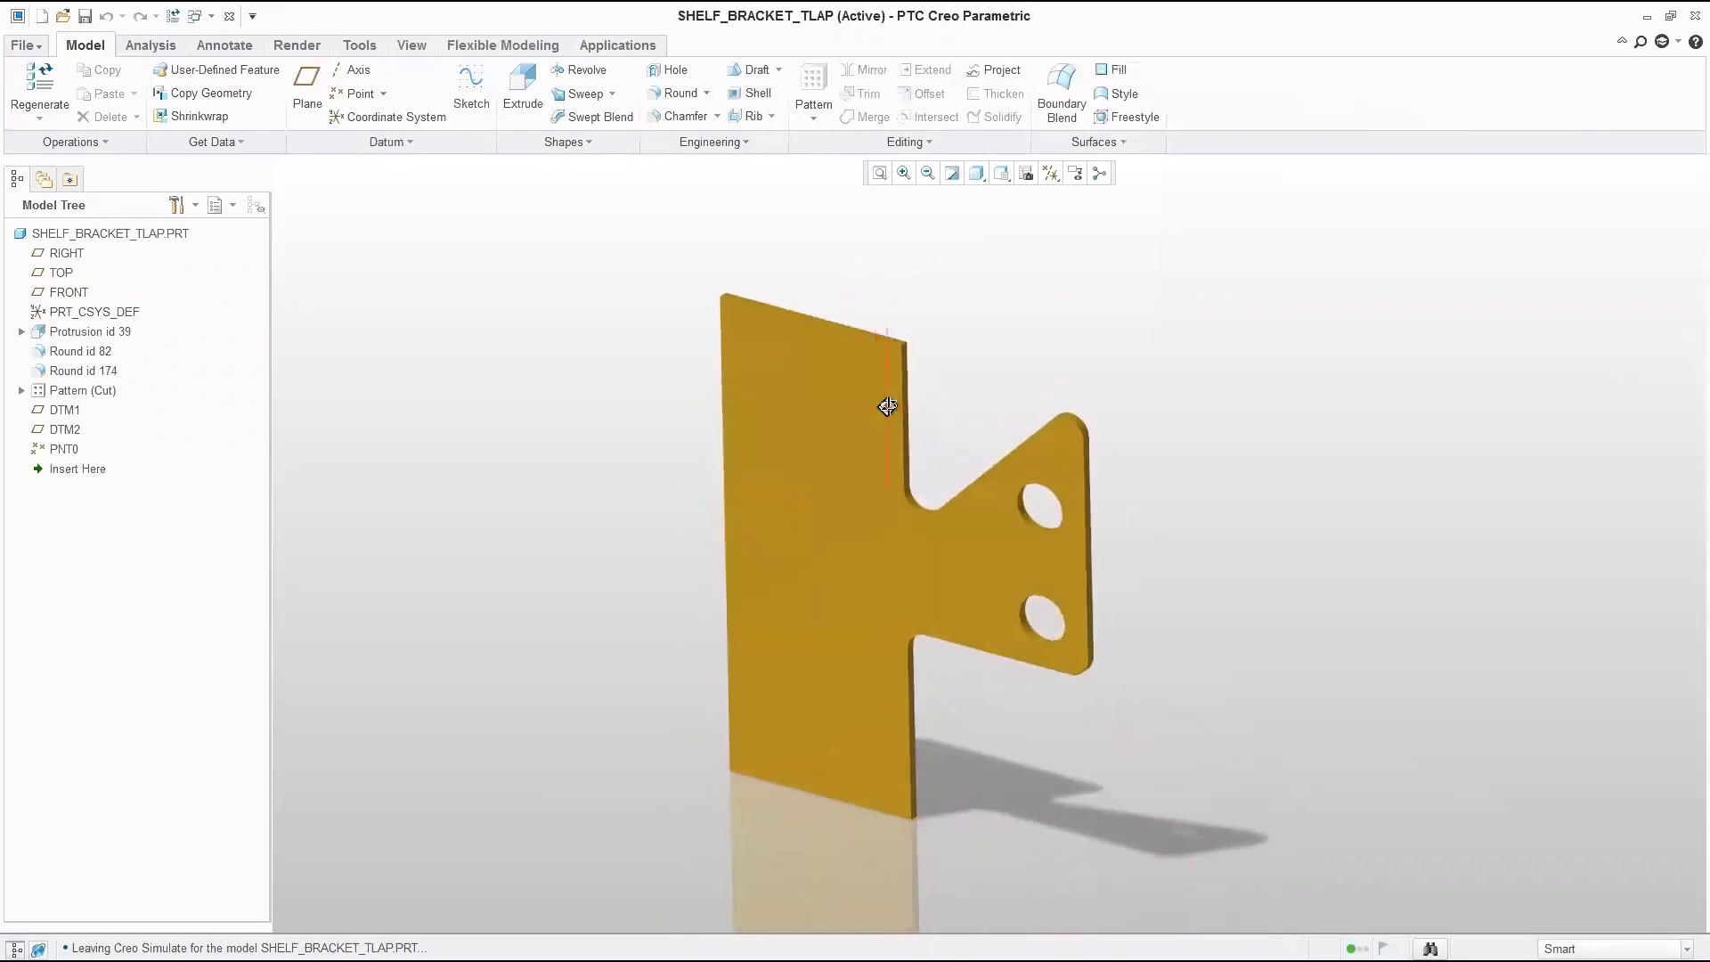
click(617, 47)
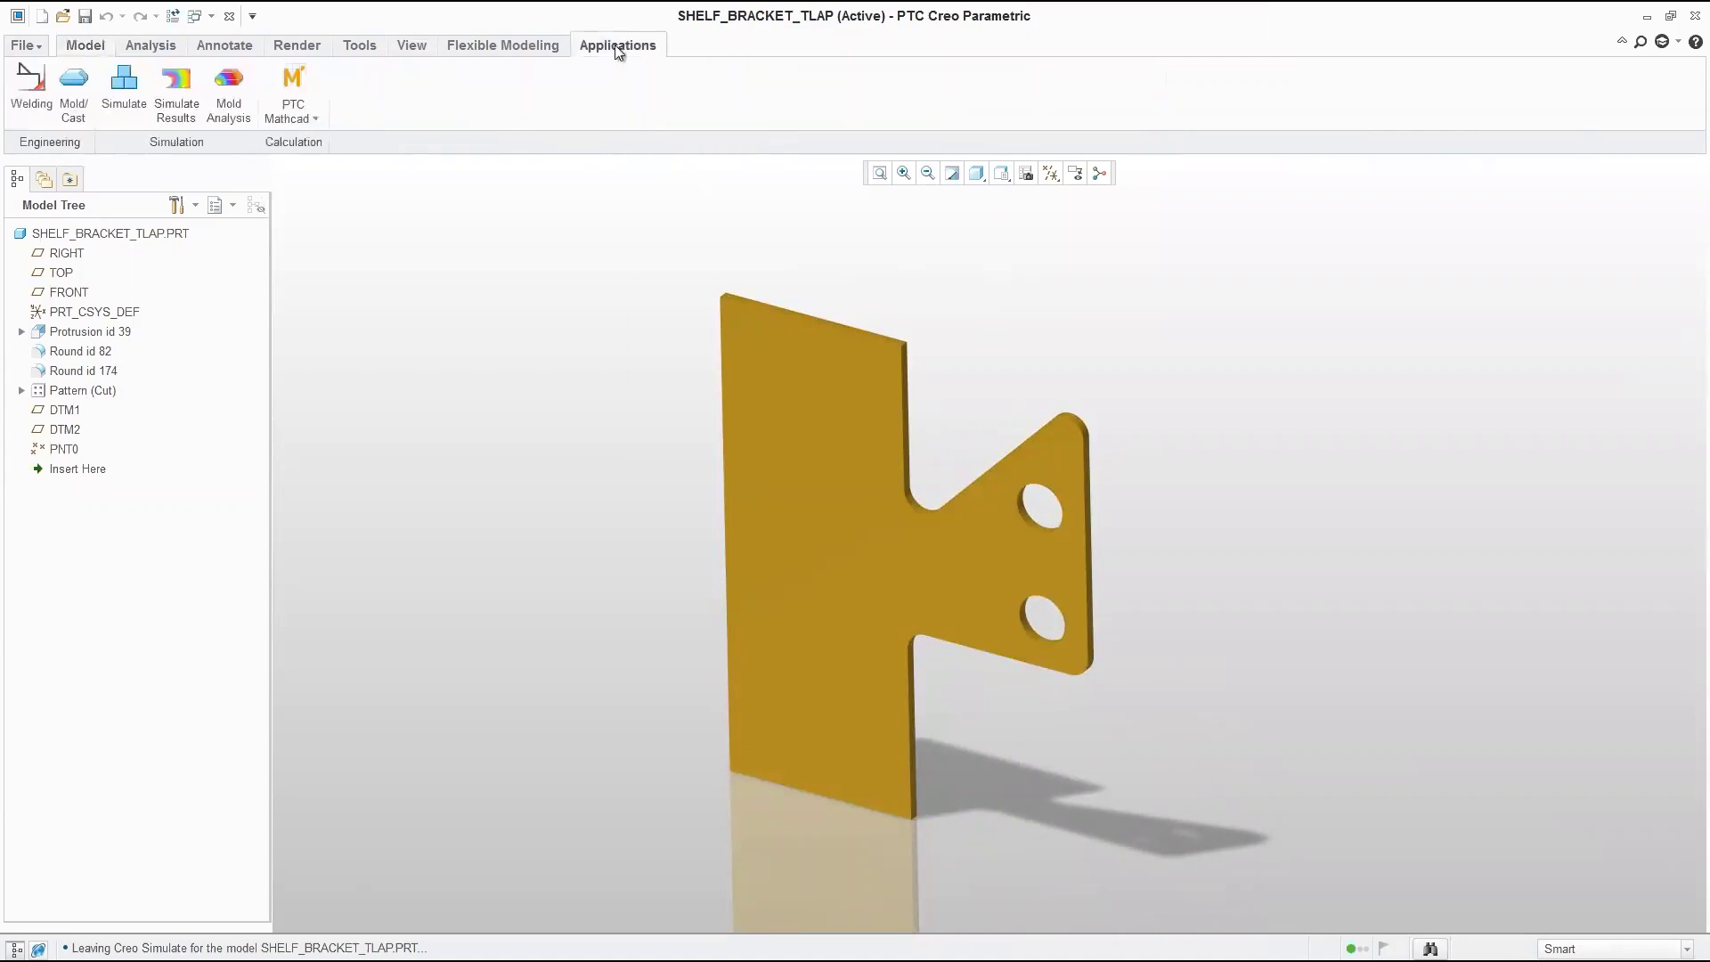
click(123, 88)
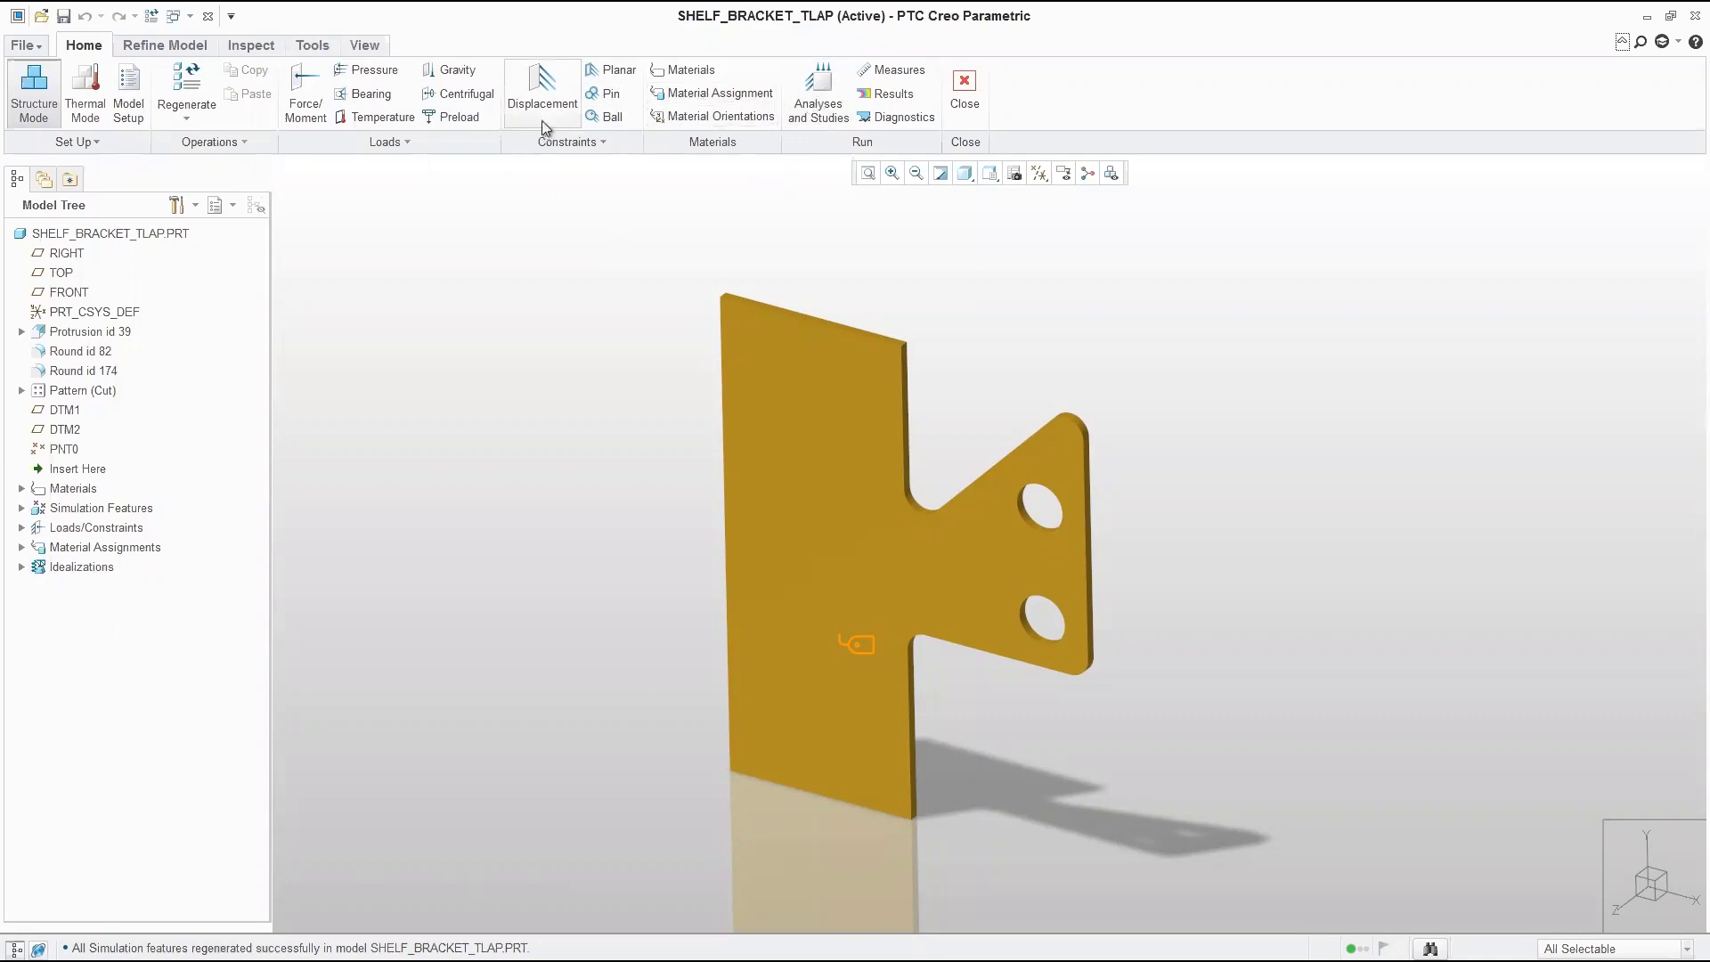
Add a displacement constraint on the plate's upper and lower edges with all translations fixed and rotations free
click(542, 86)
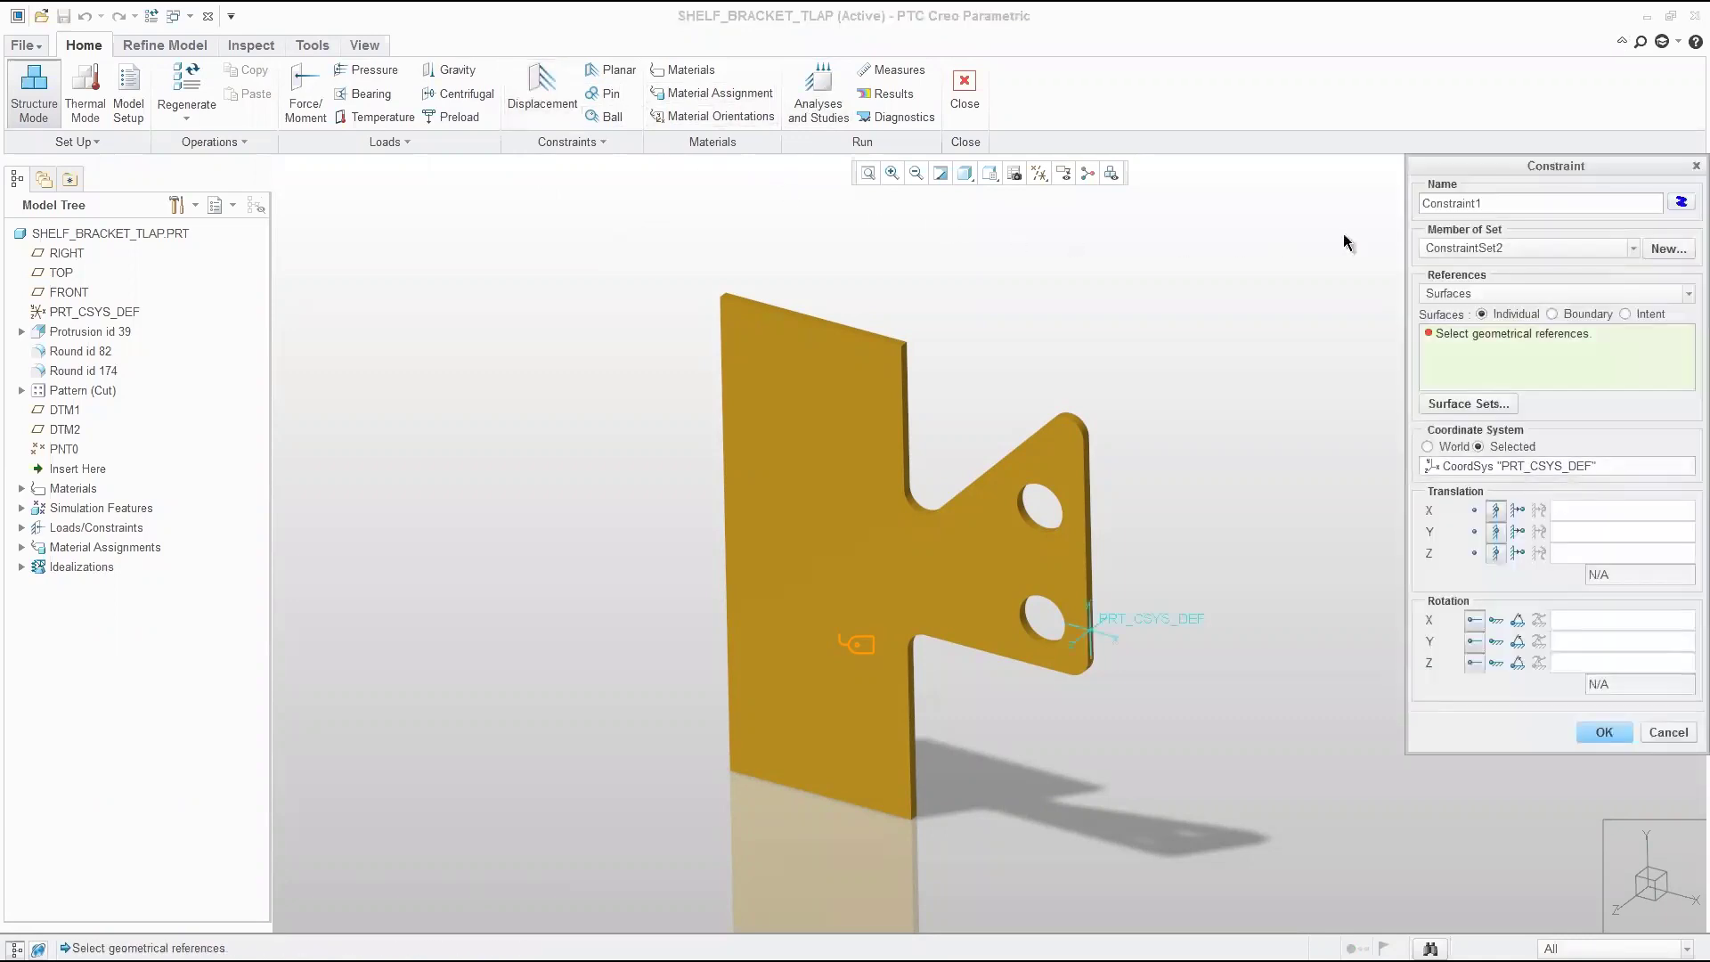
click(1584, 293)
click(1465, 329)
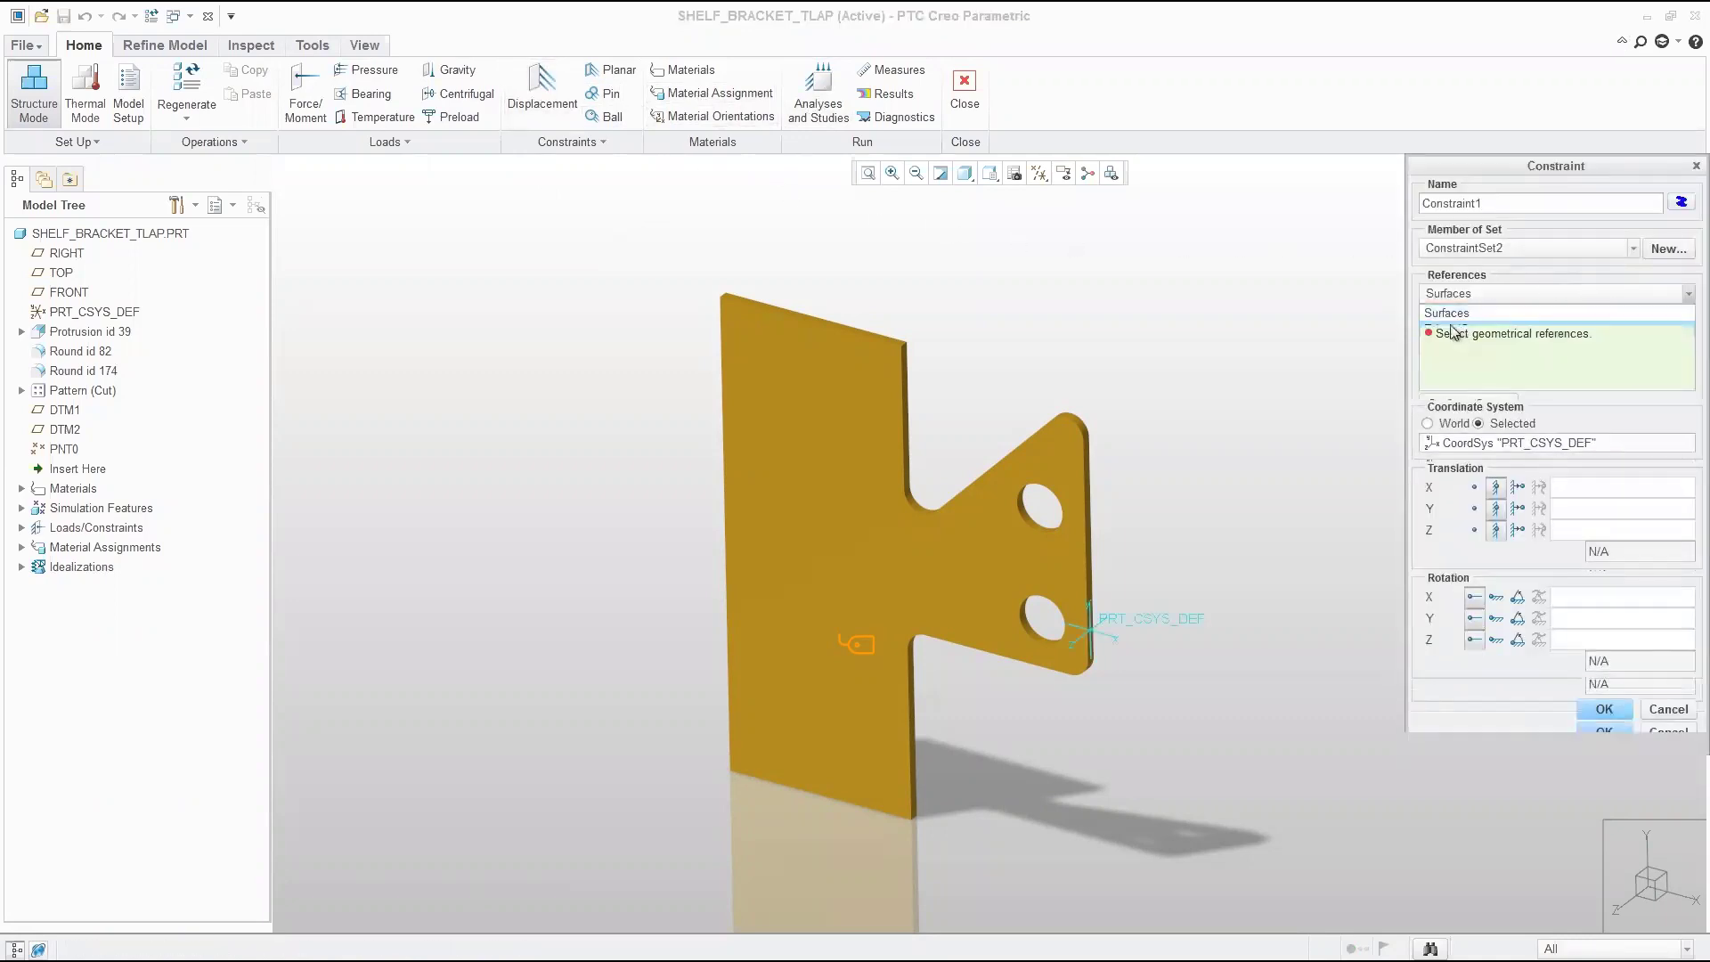
click(866, 339)
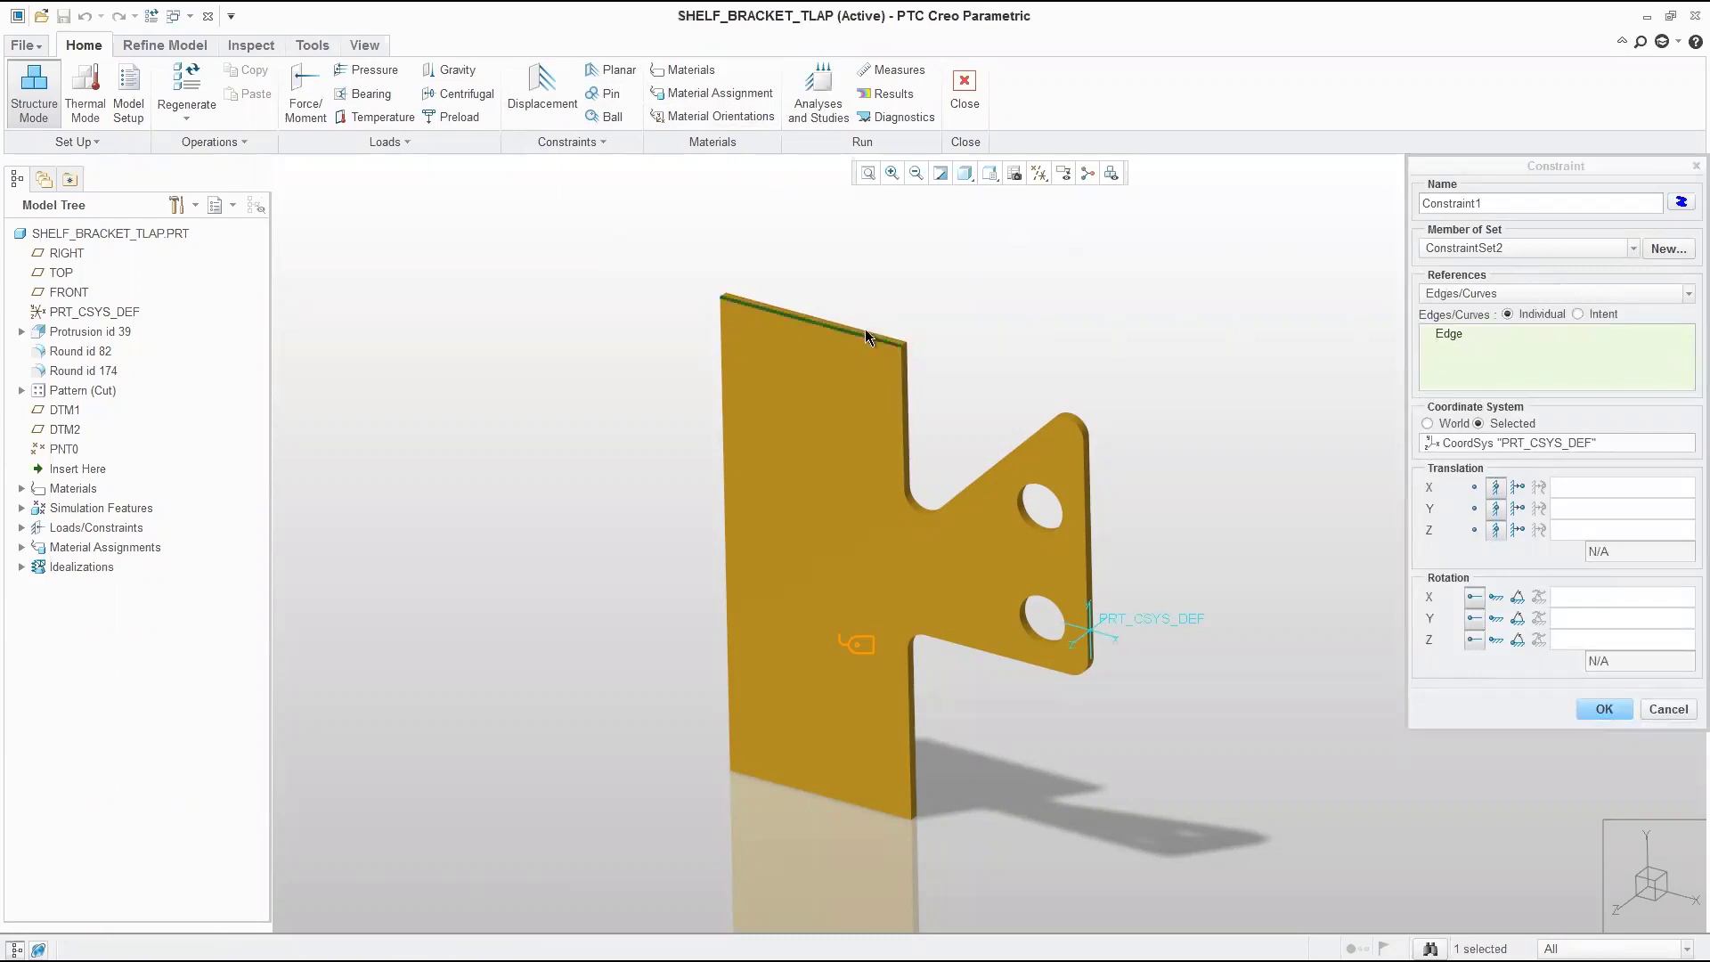
click(859, 807)
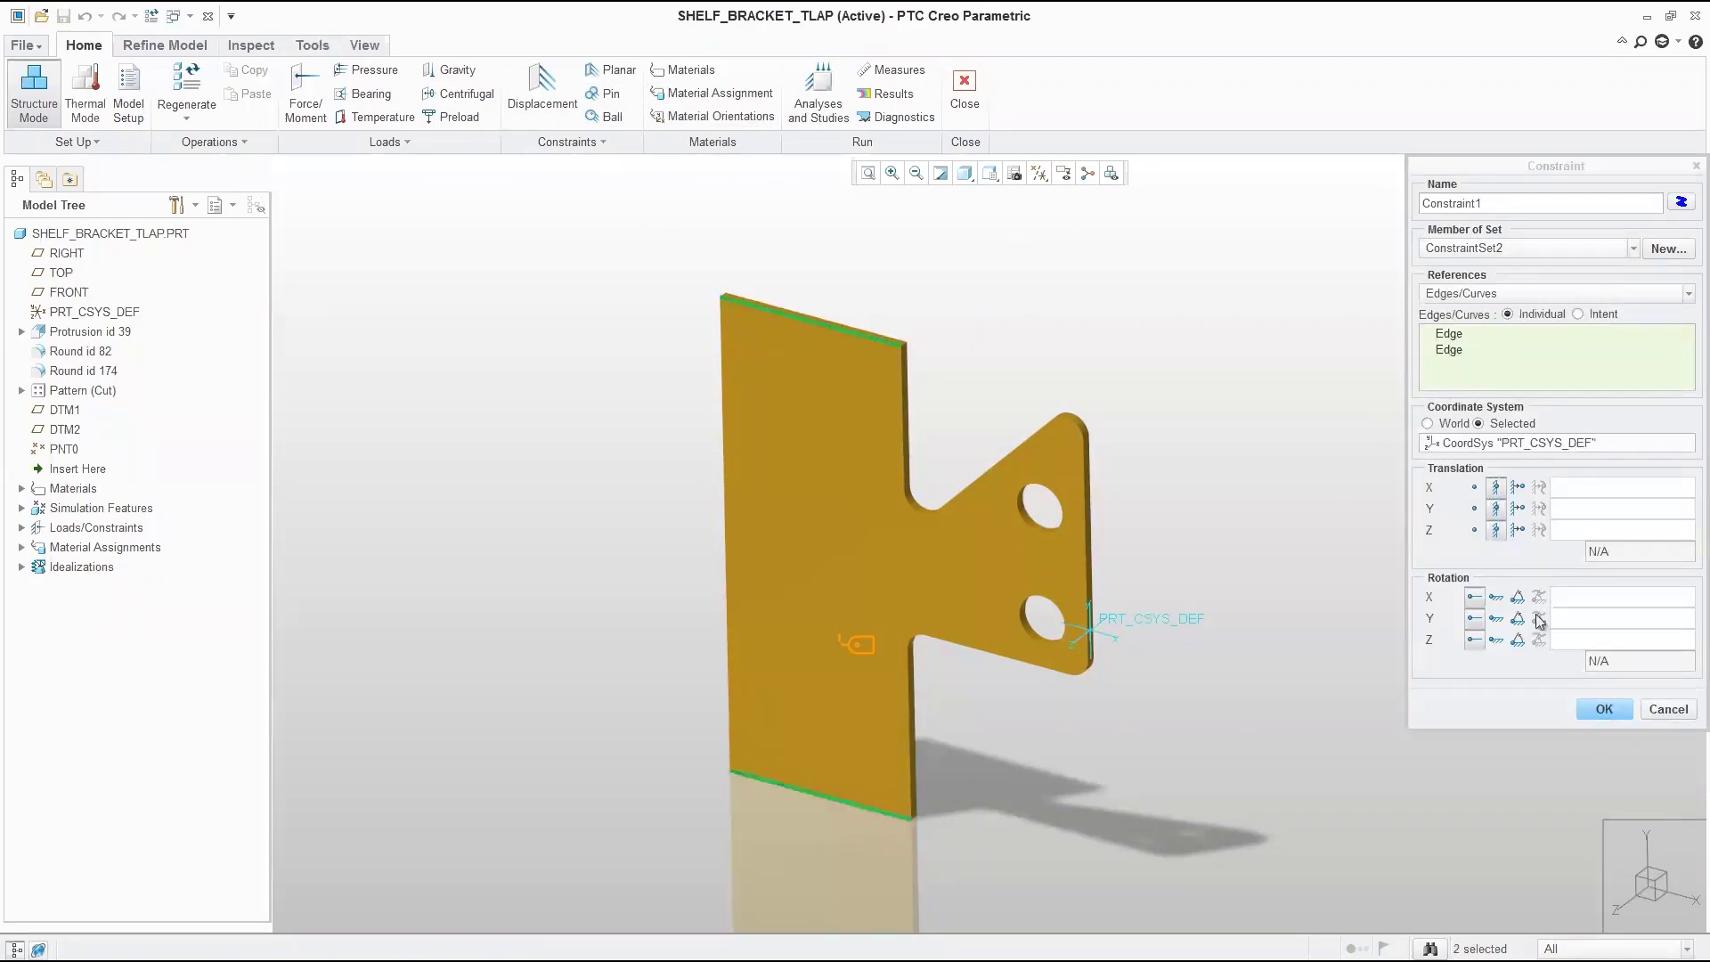
click(1605, 709)
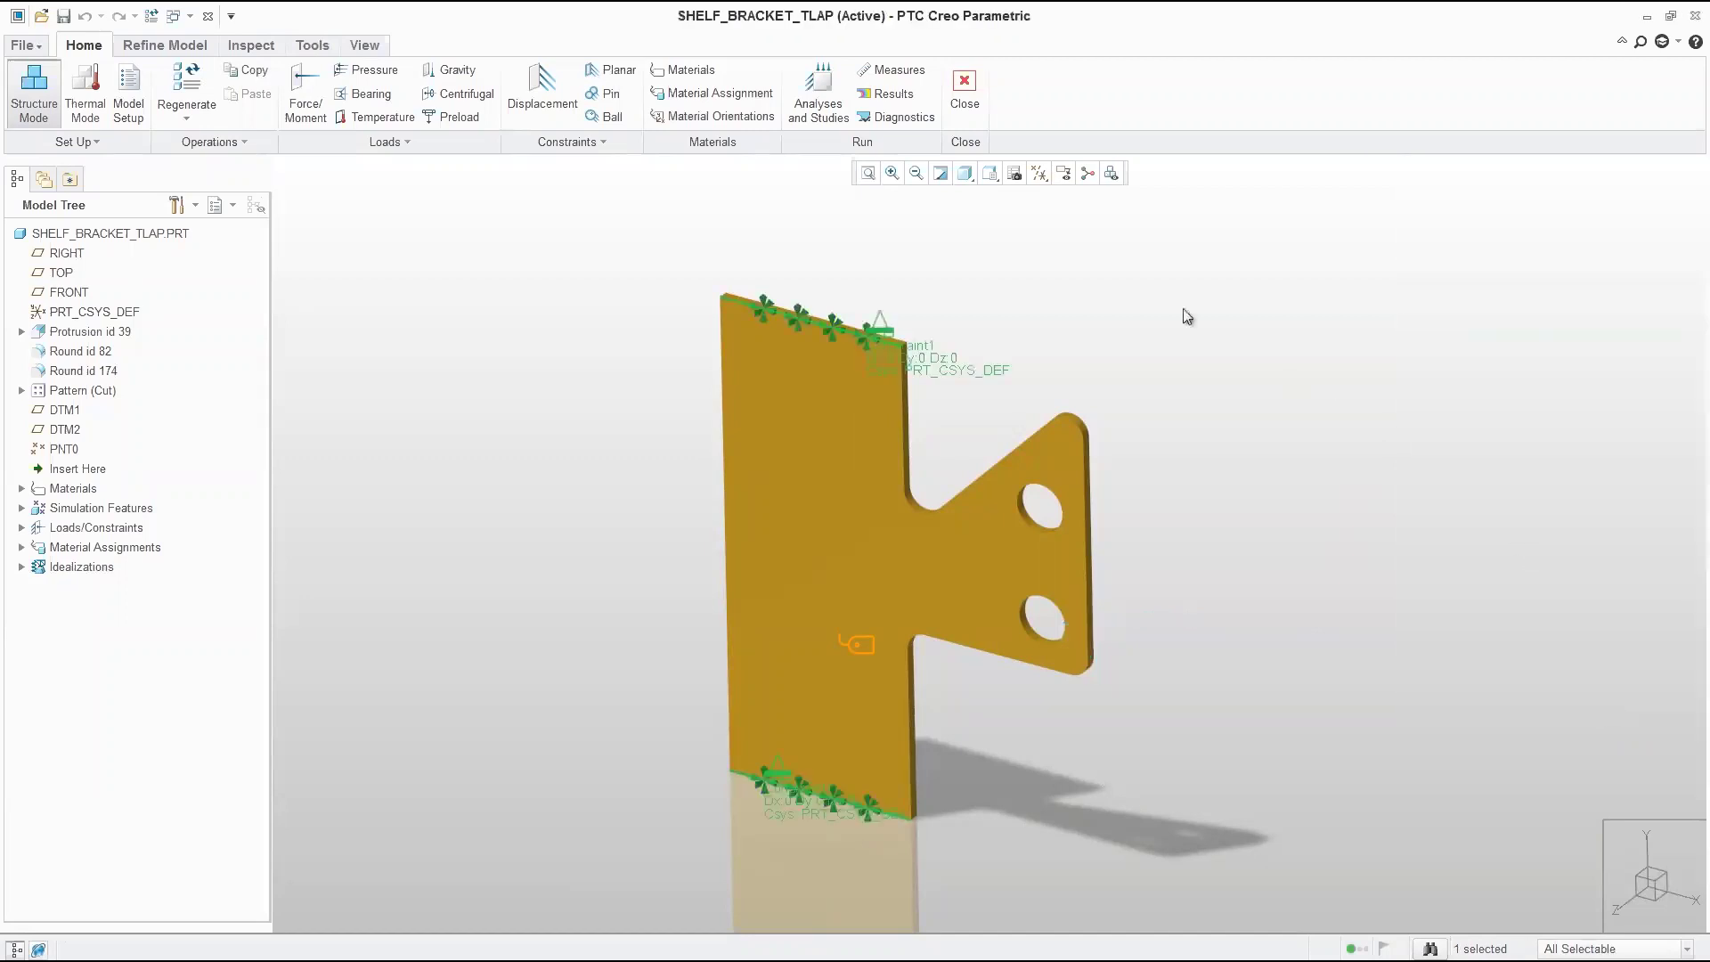
Start a force/moment load on both holes' surfaces, distributed as Total Load at Point on PNT0
click(304, 86)
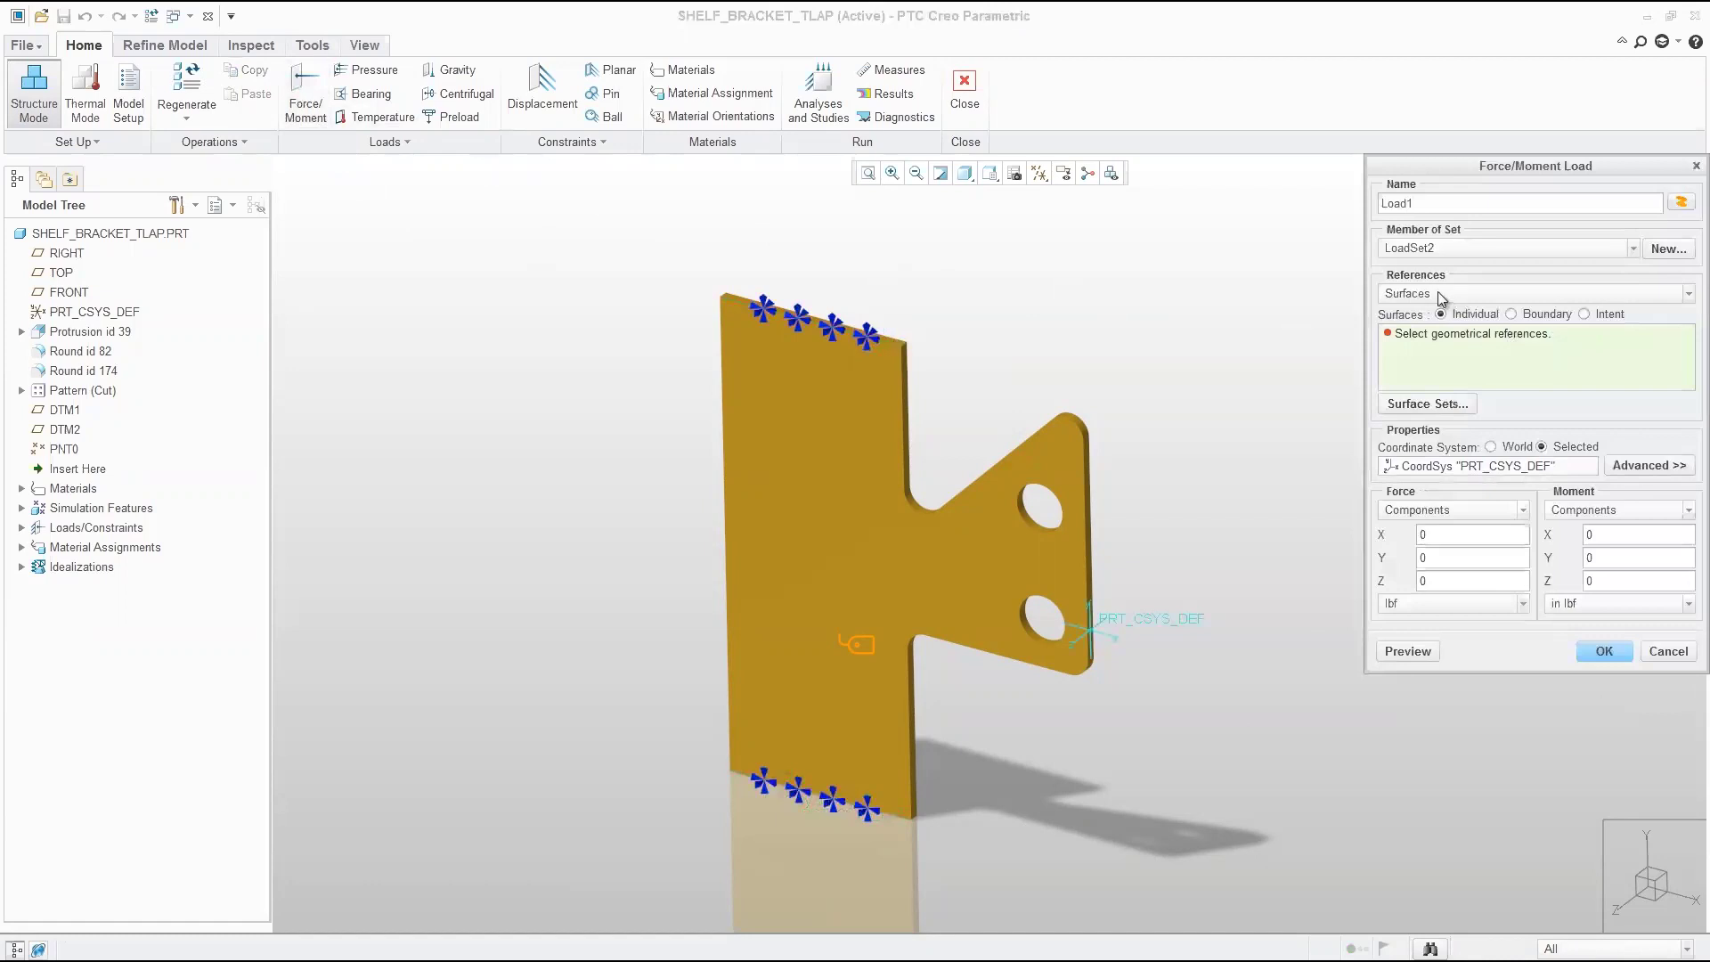
click(1033, 520)
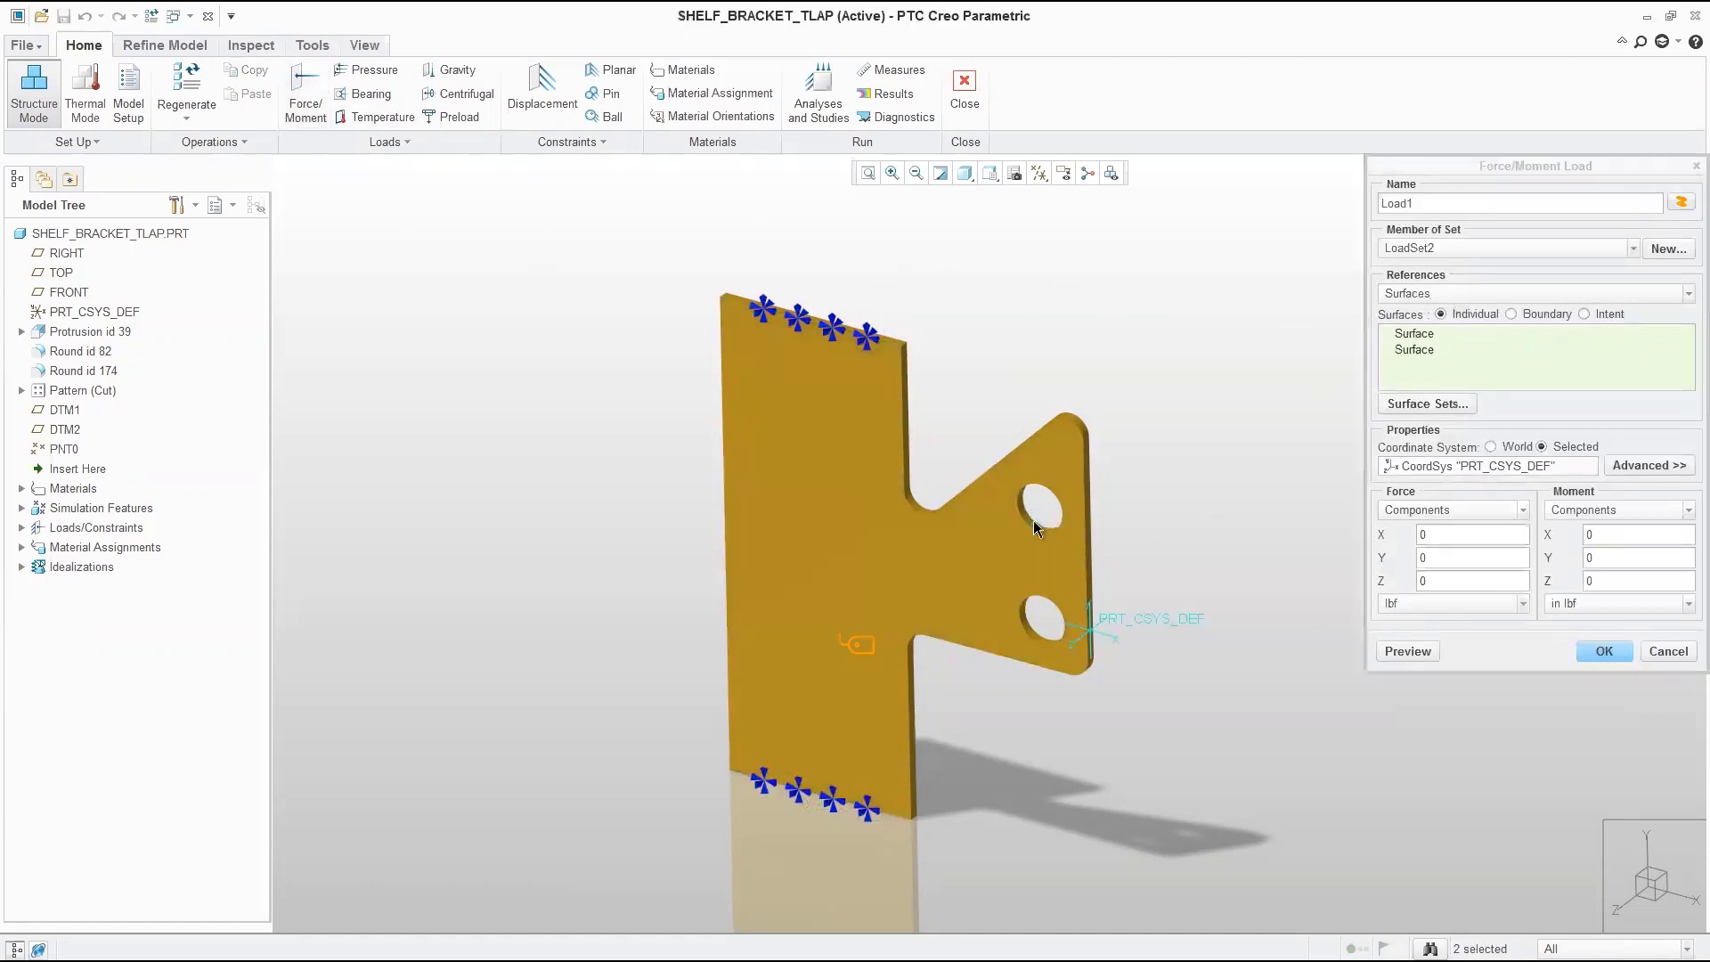
ctrl+click(1037, 634)
click(1652, 467)
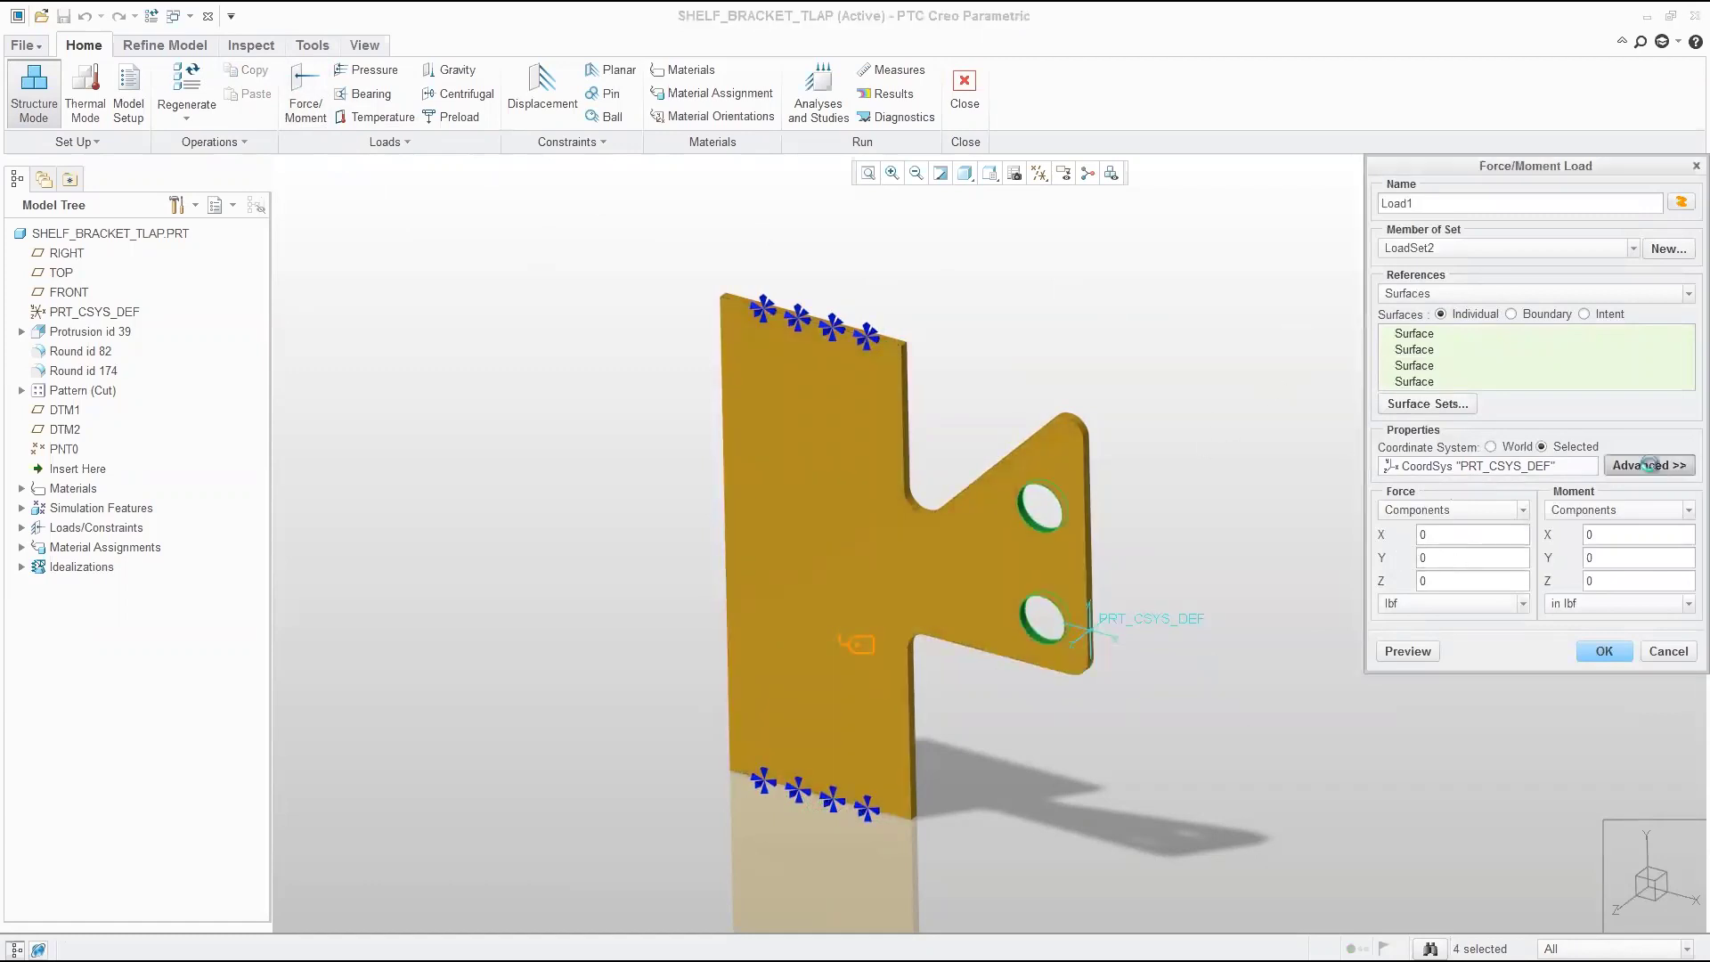
click(1437, 504)
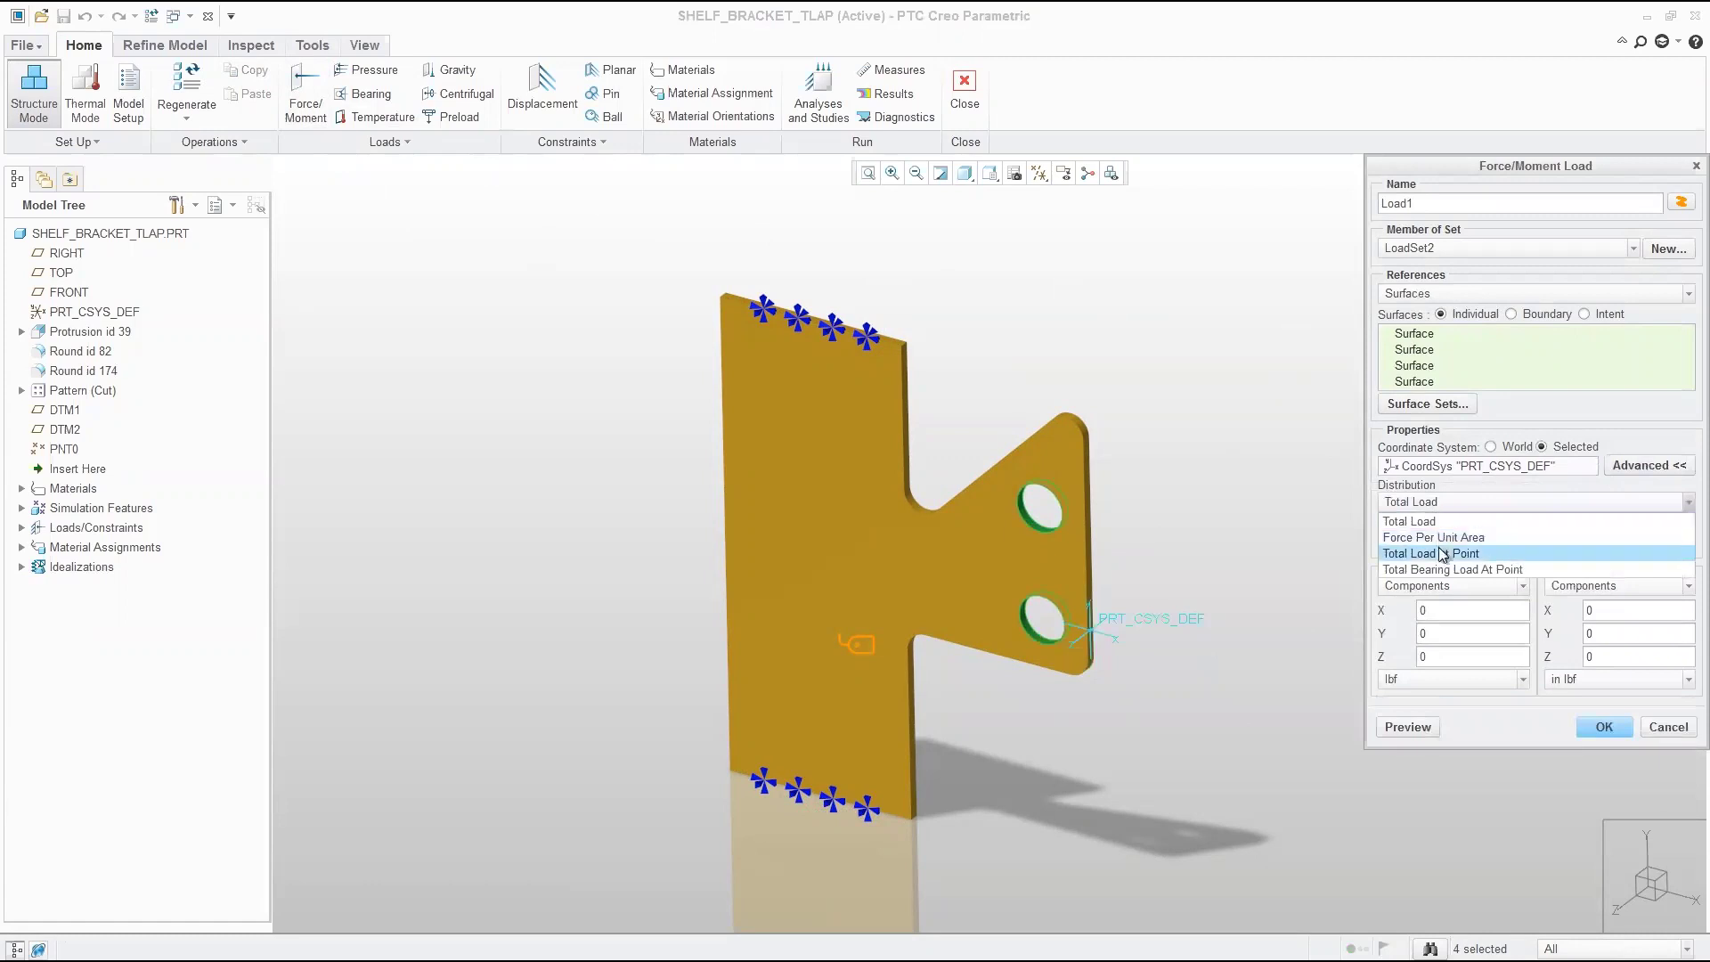
click(1443, 555)
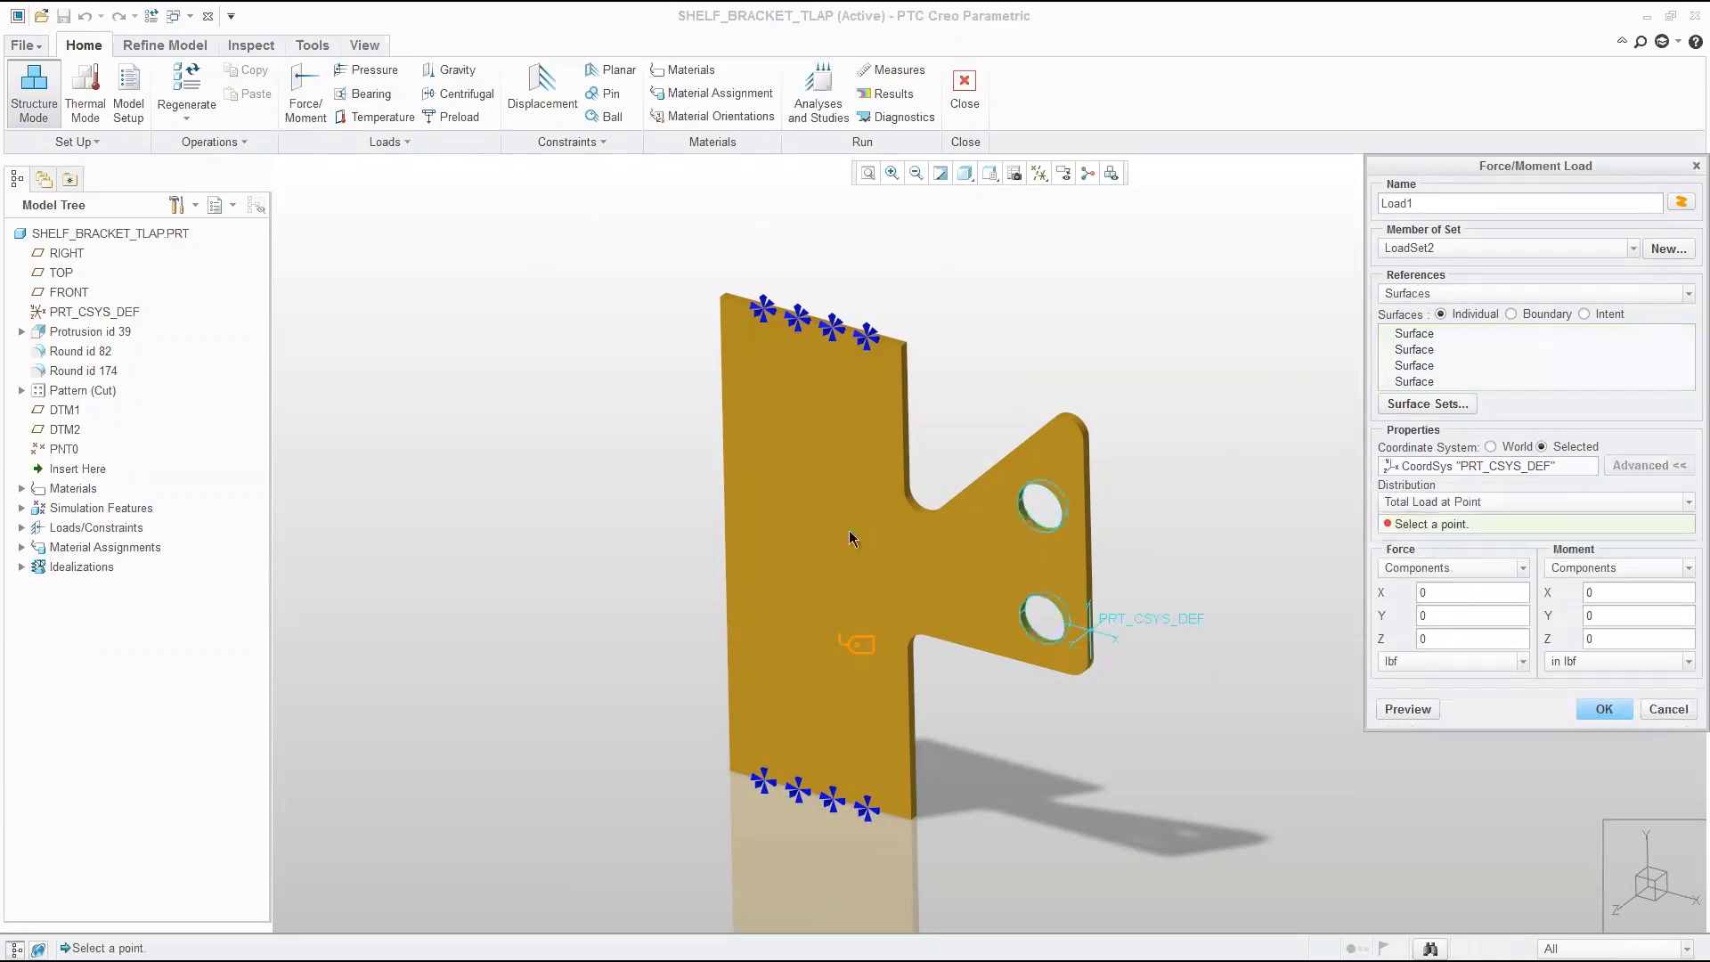
click(63, 449)
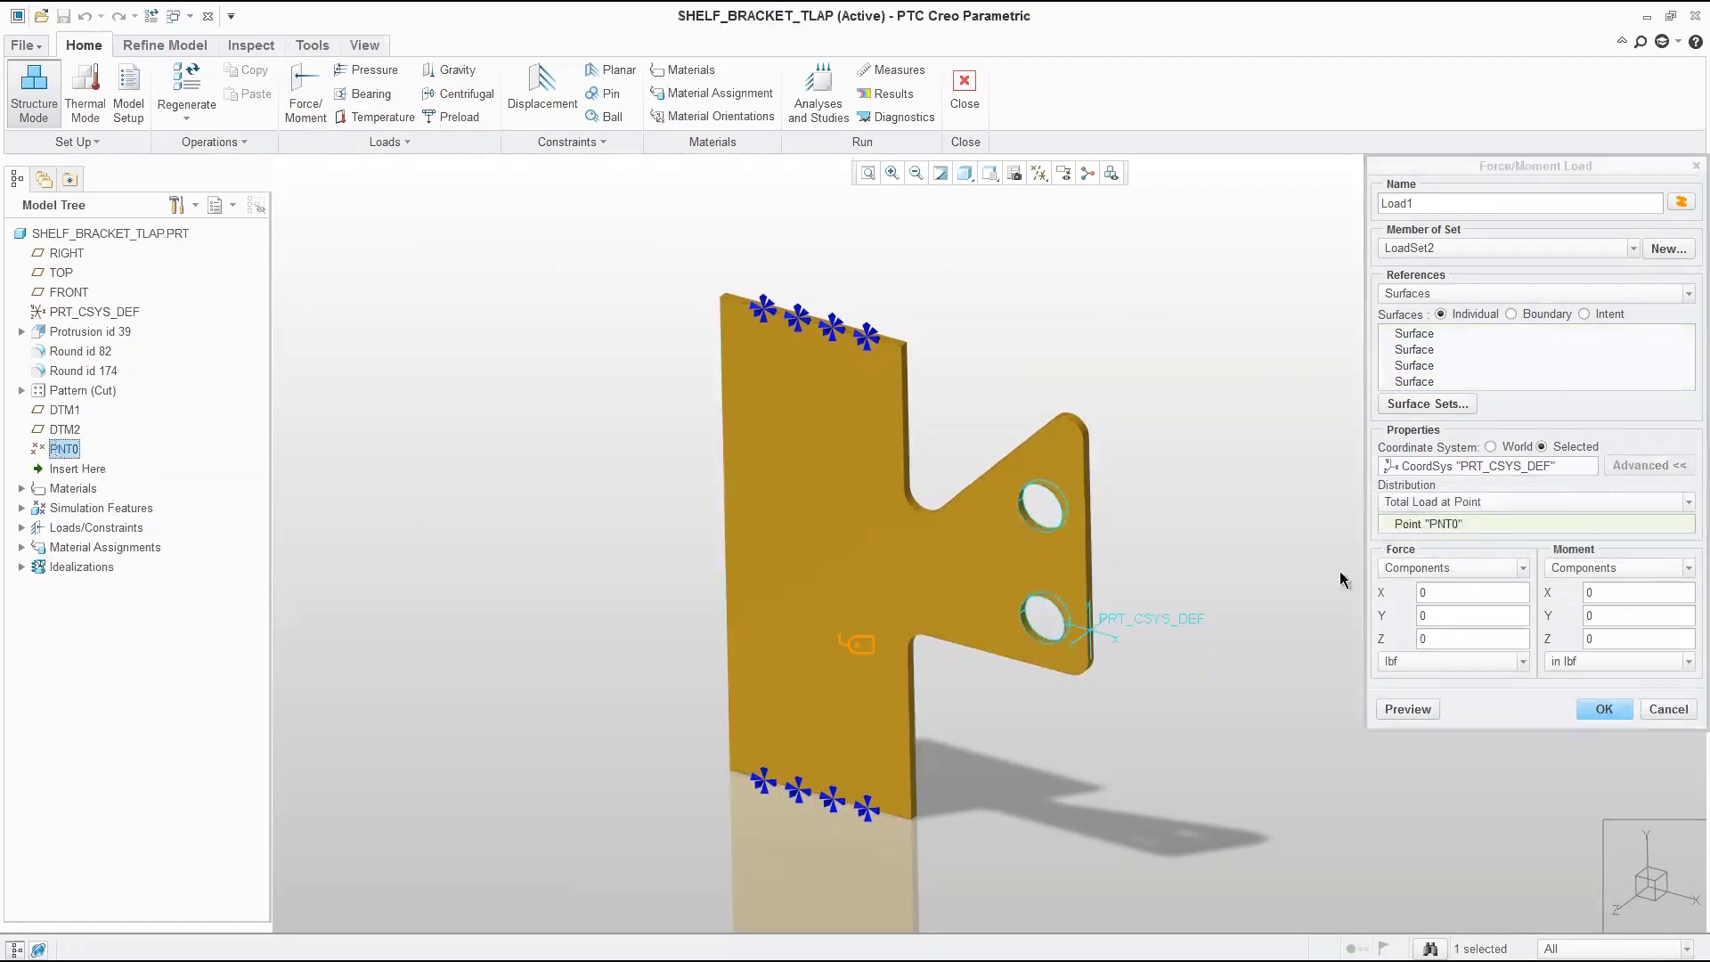
Set the load's Y force component to -20 lbf, preview its distribution on the holes and accept the load
double_click(1420, 616)
text(-20)
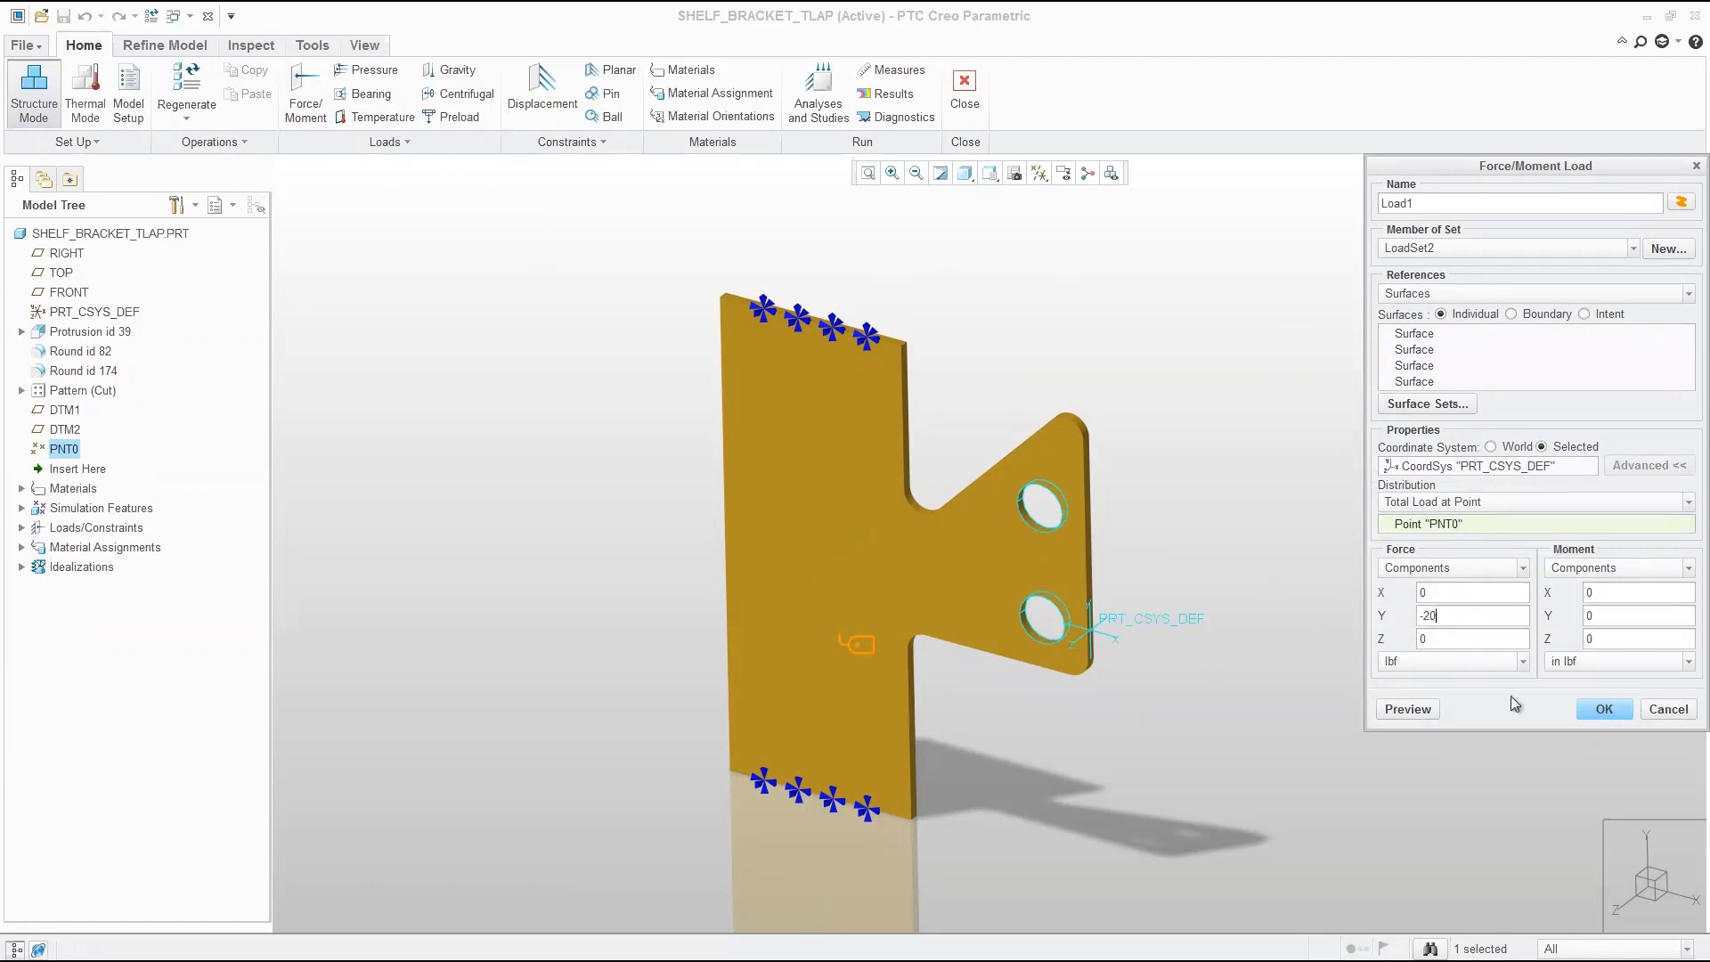
click(1407, 711)
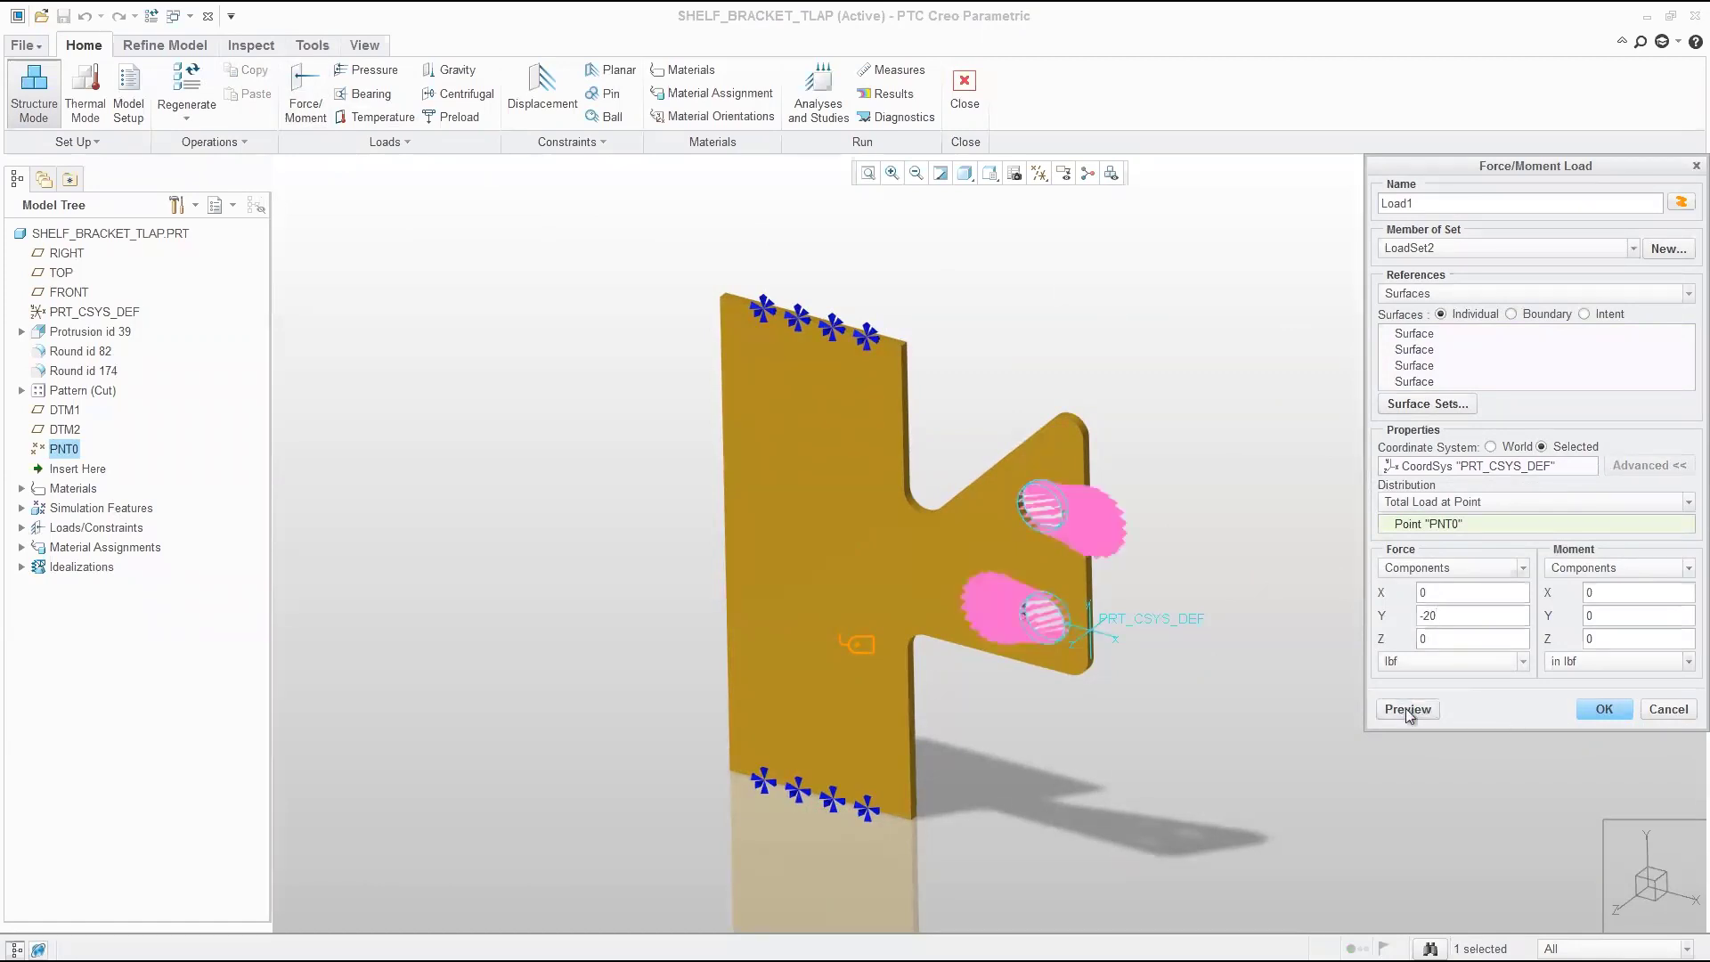
scroll(1046, 503, down, 2)
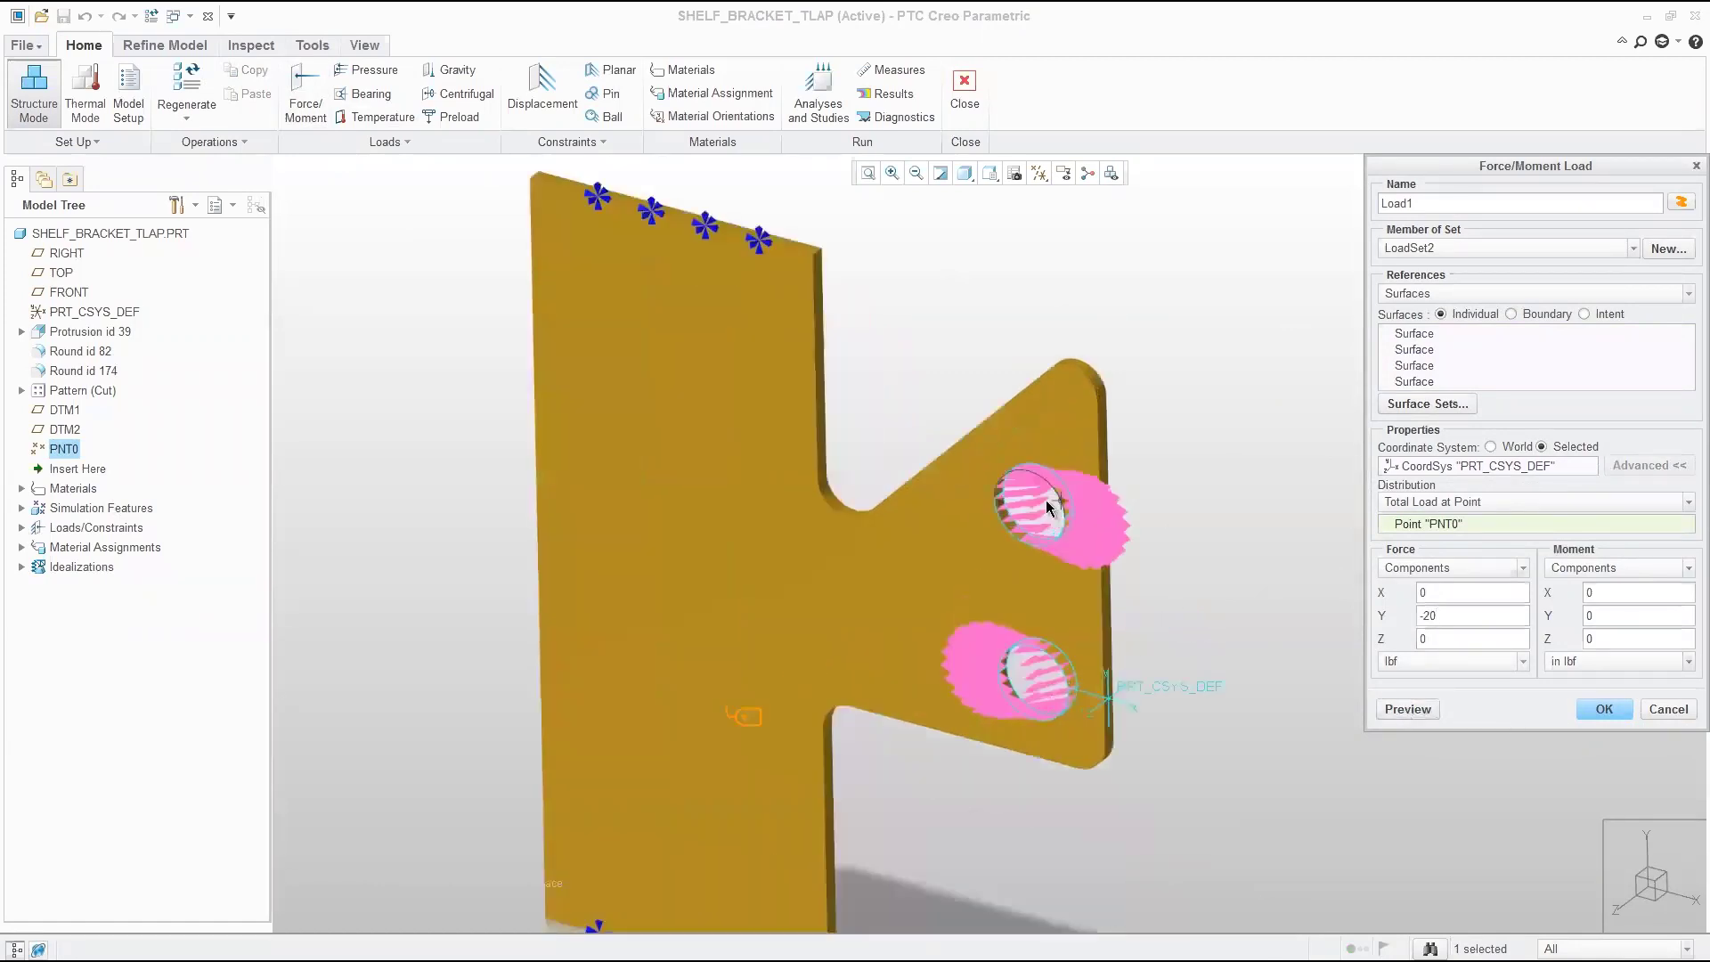
scroll(1045, 504, down, 3)
key(ctrl+d)
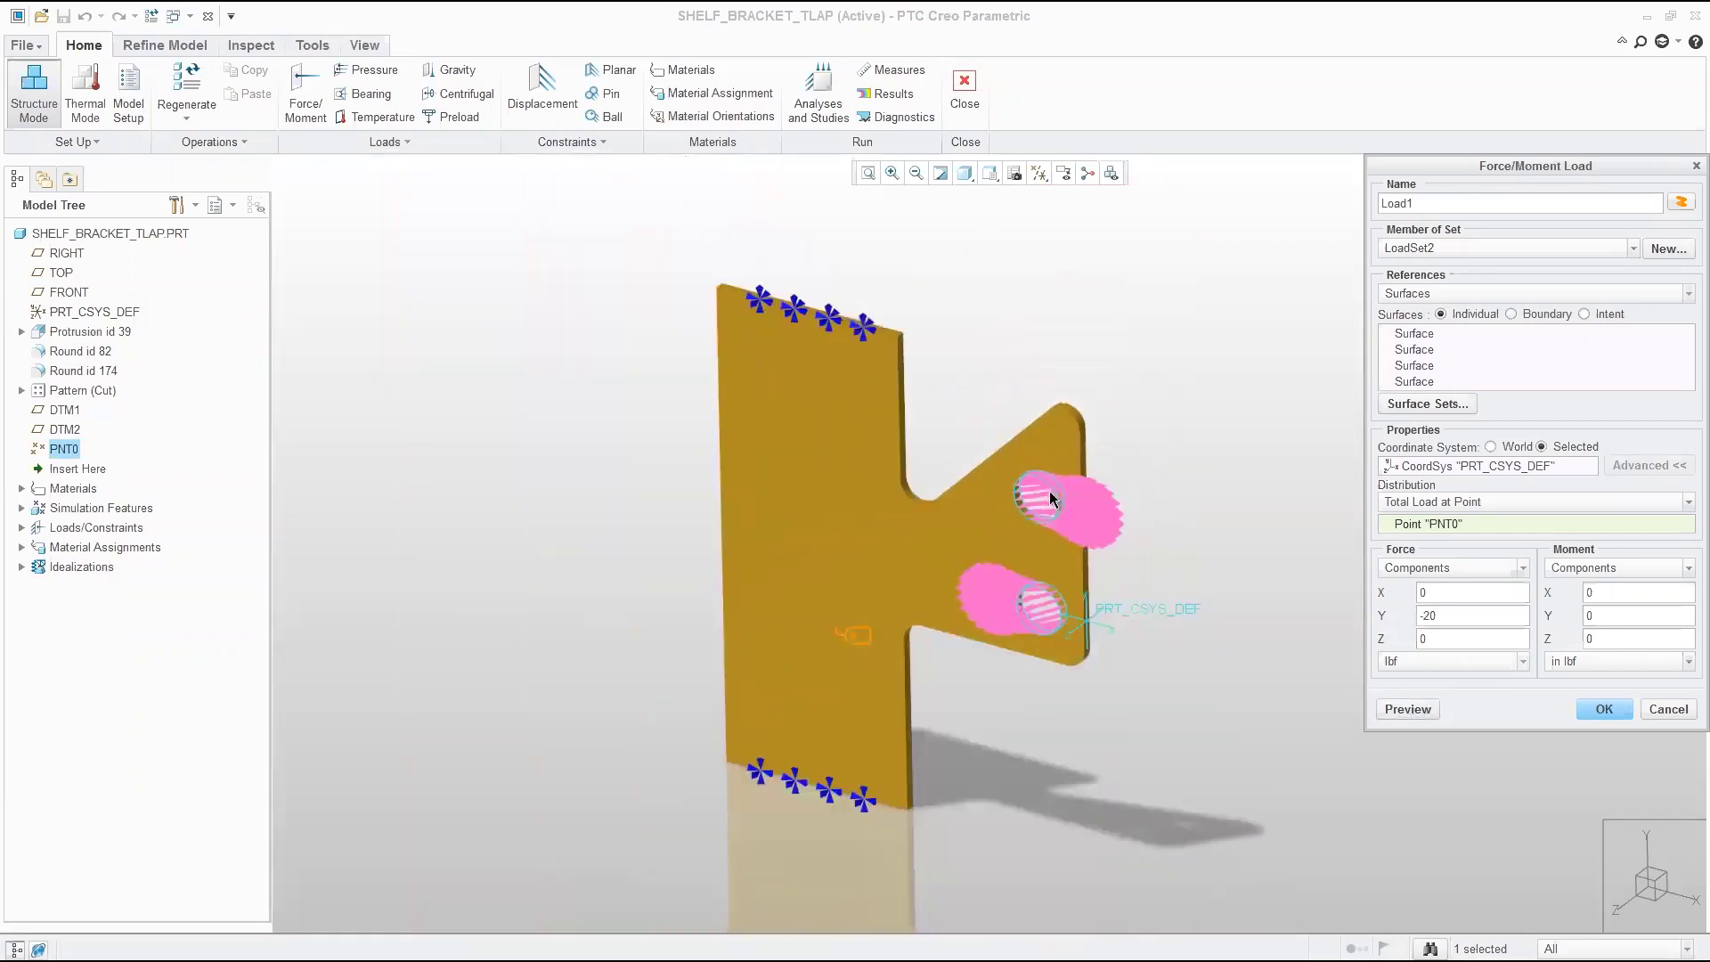
click(1603, 710)
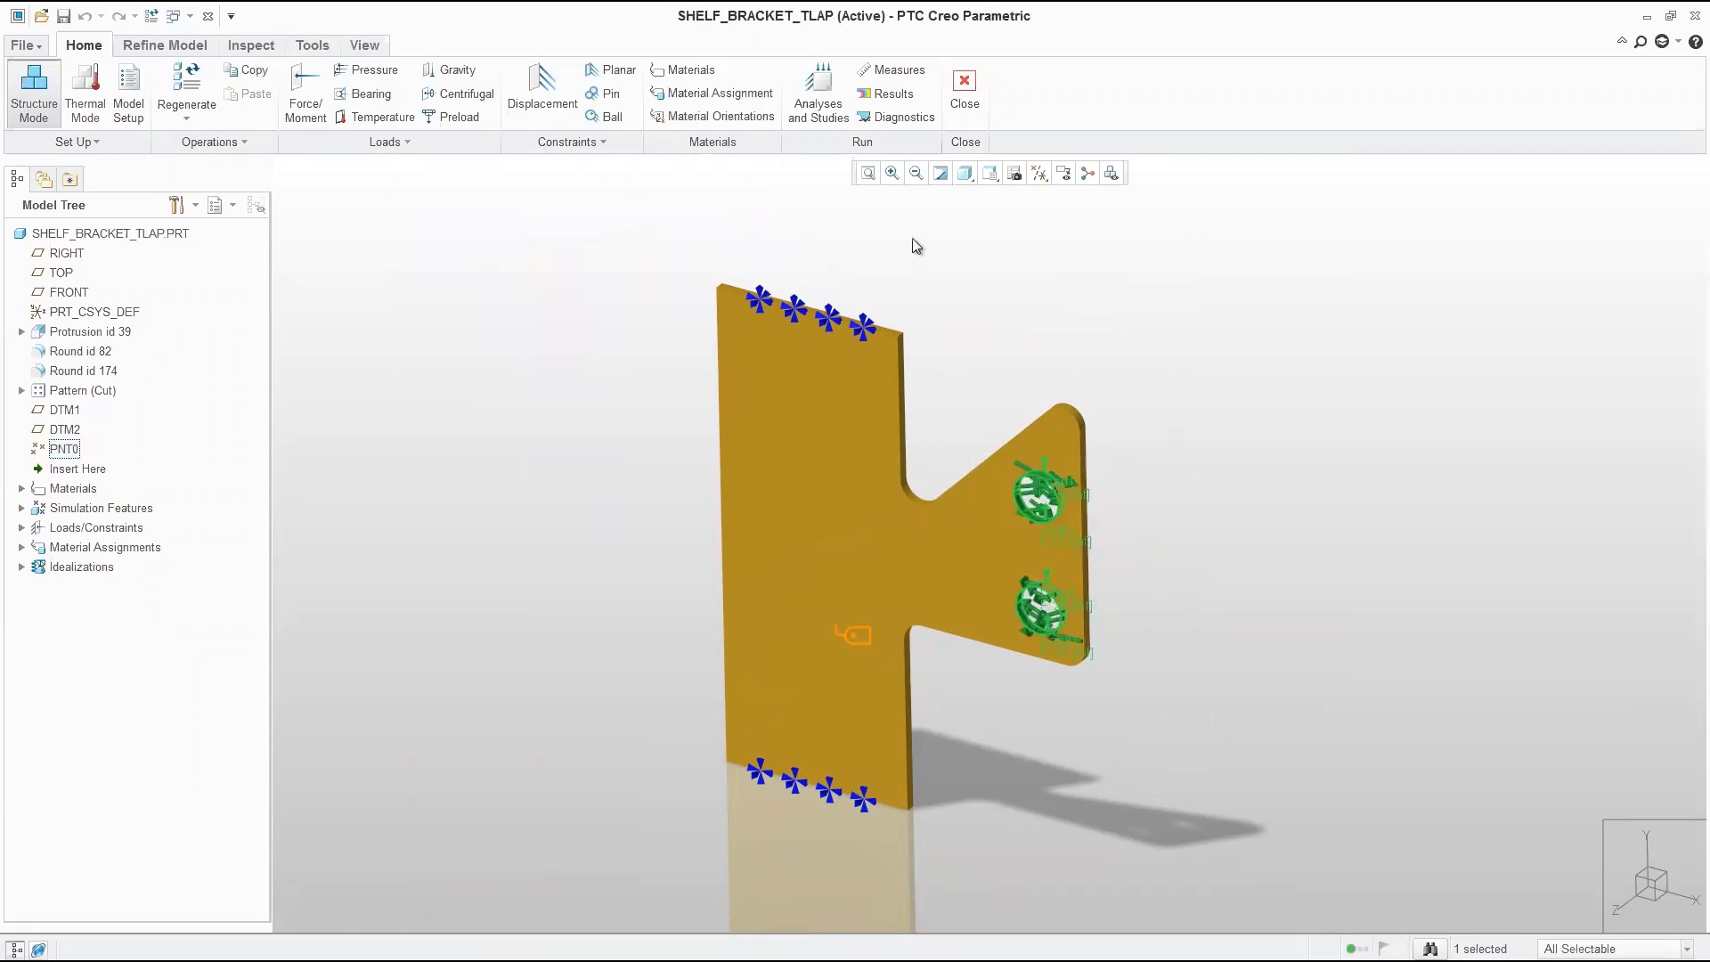
Create a new static analysis using the Multi-Pass Adaptive convergence method
click(822, 89)
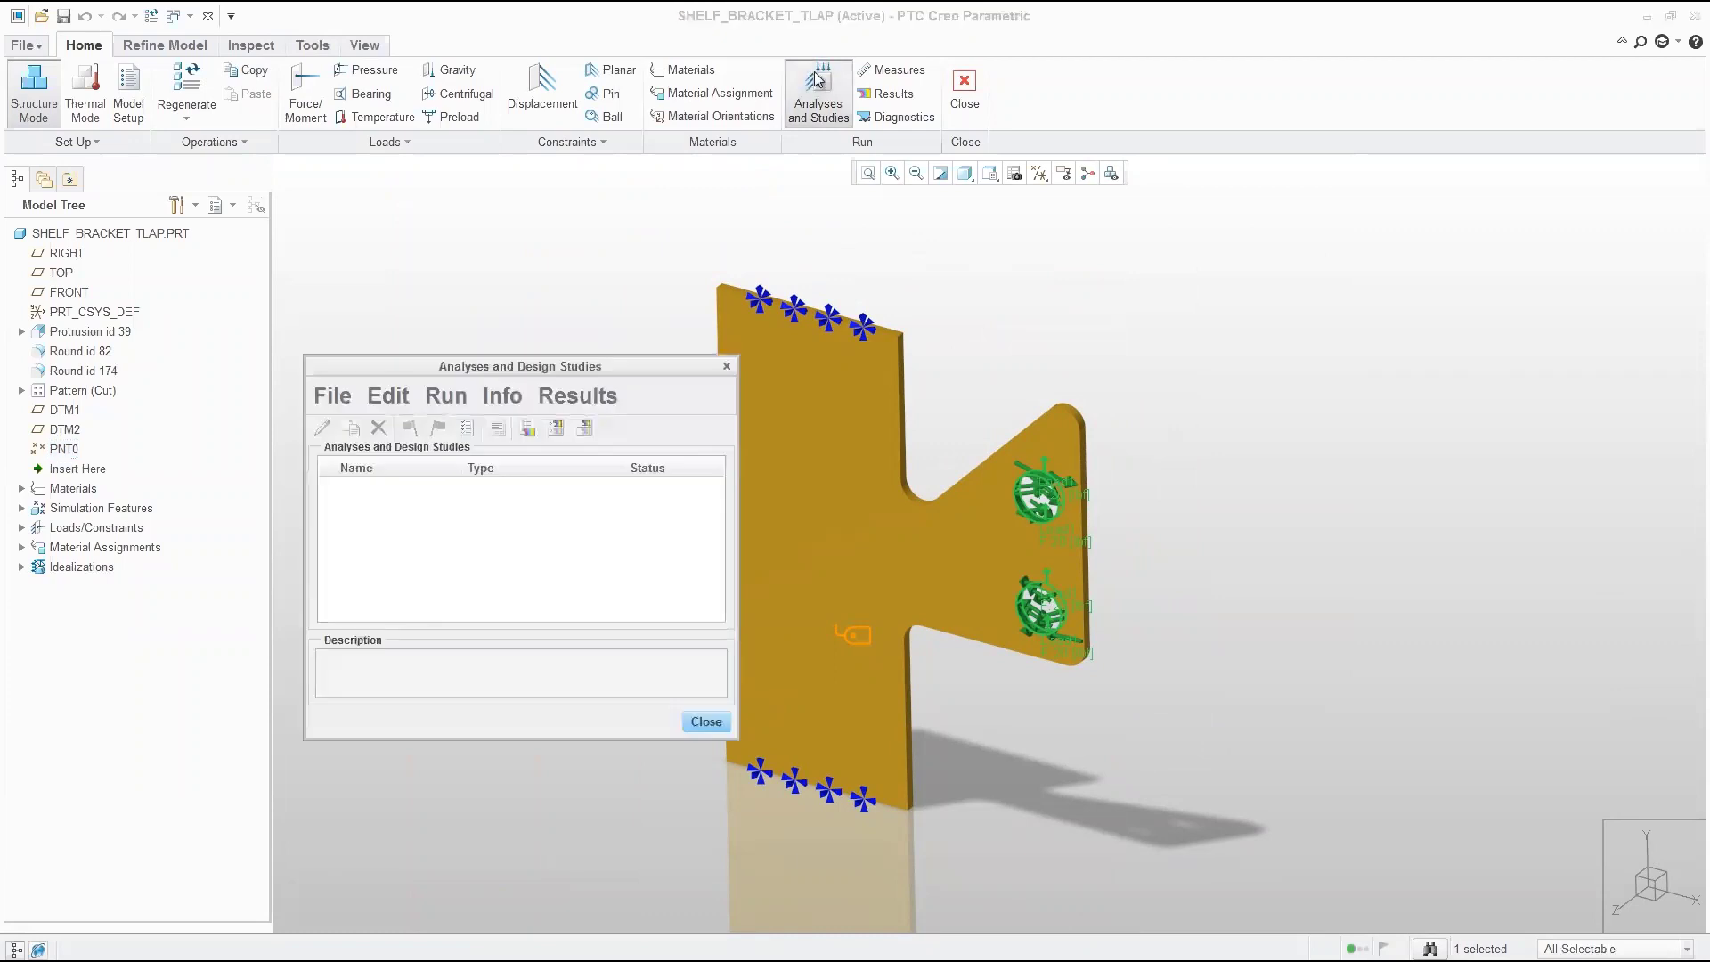
click(334, 401)
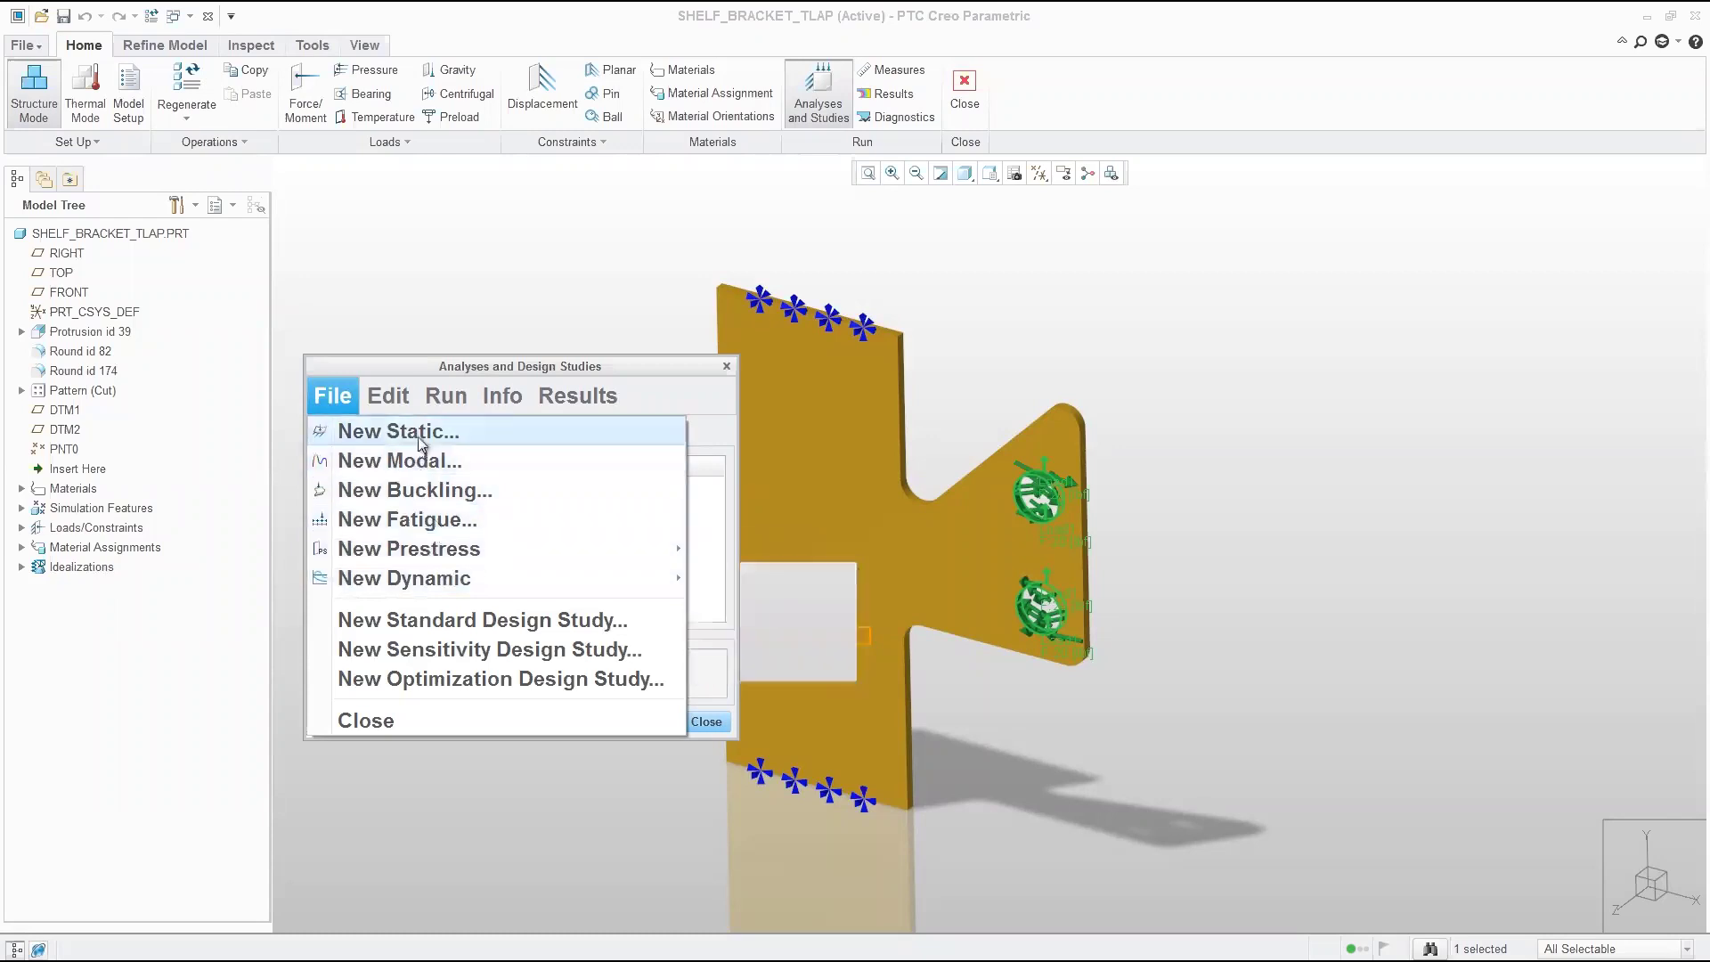
click(365, 434)
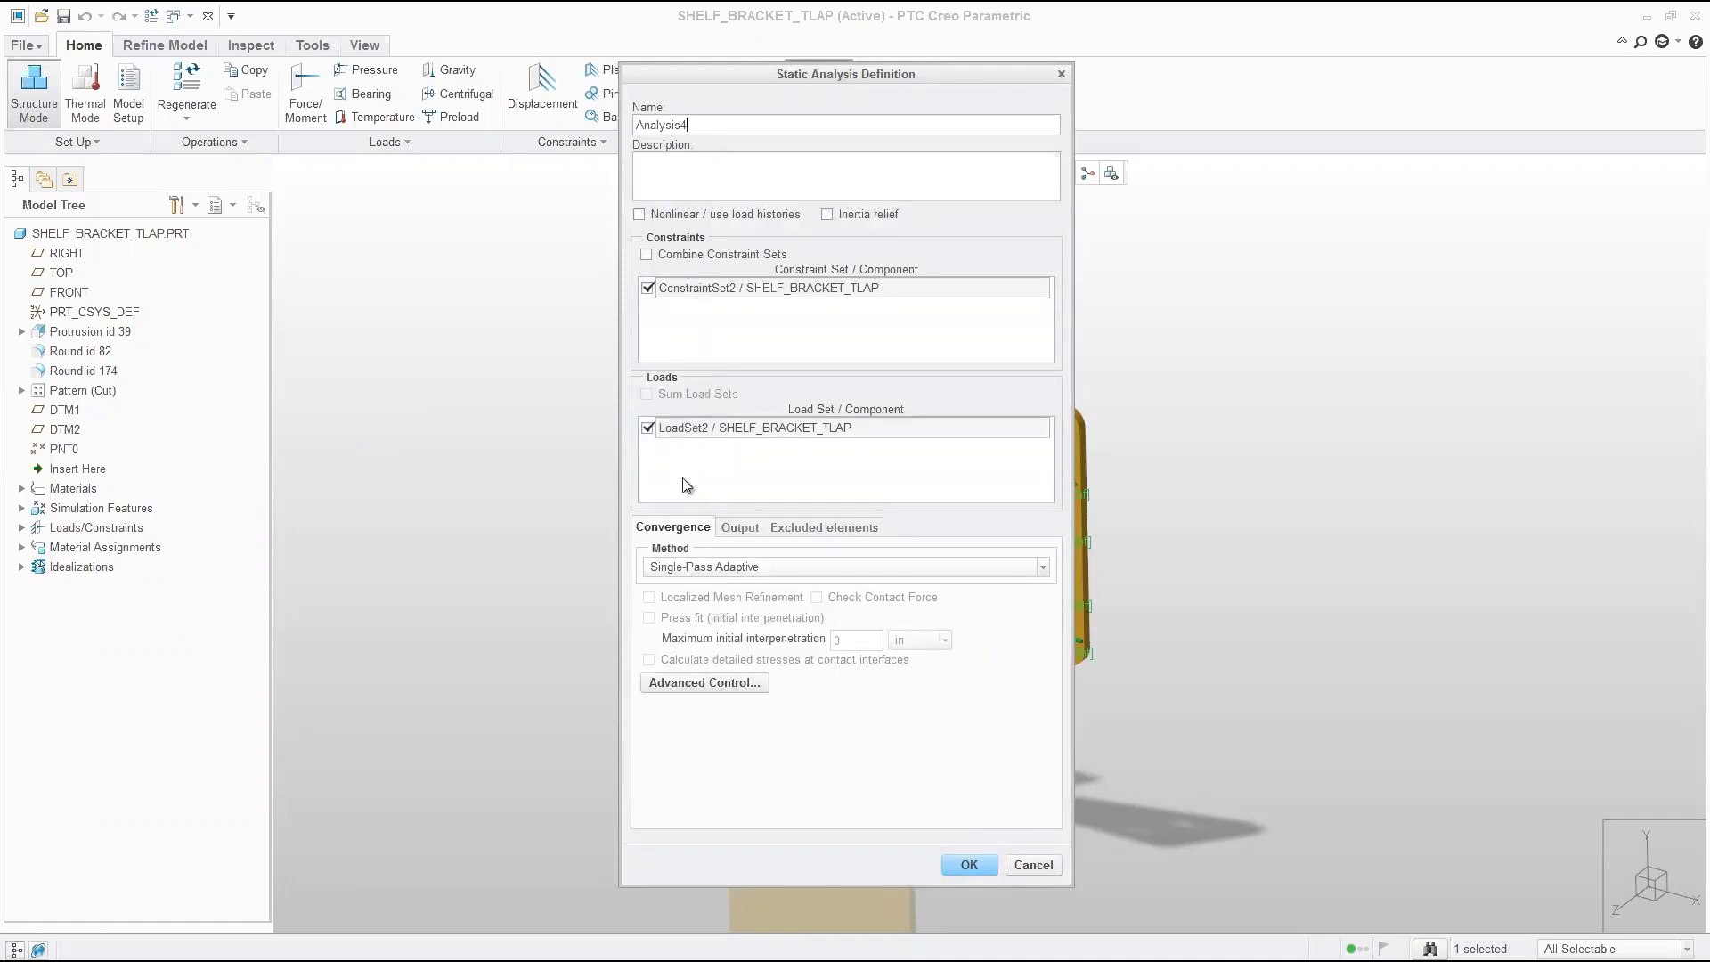
click(712, 570)
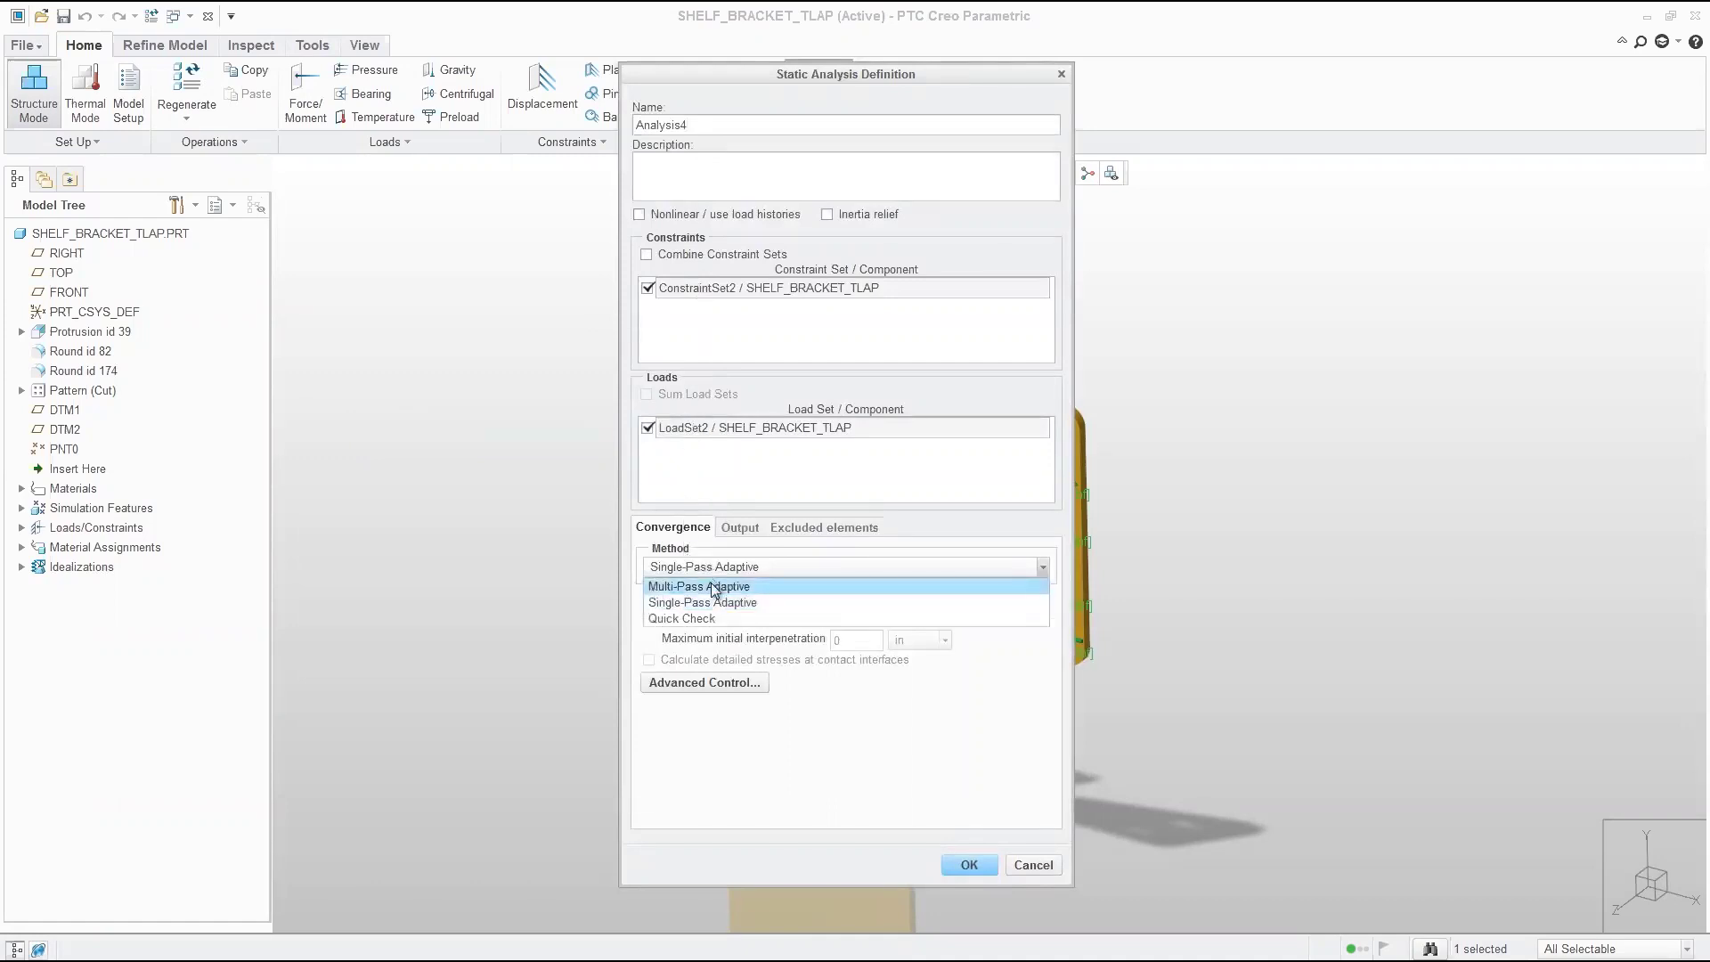
click(714, 587)
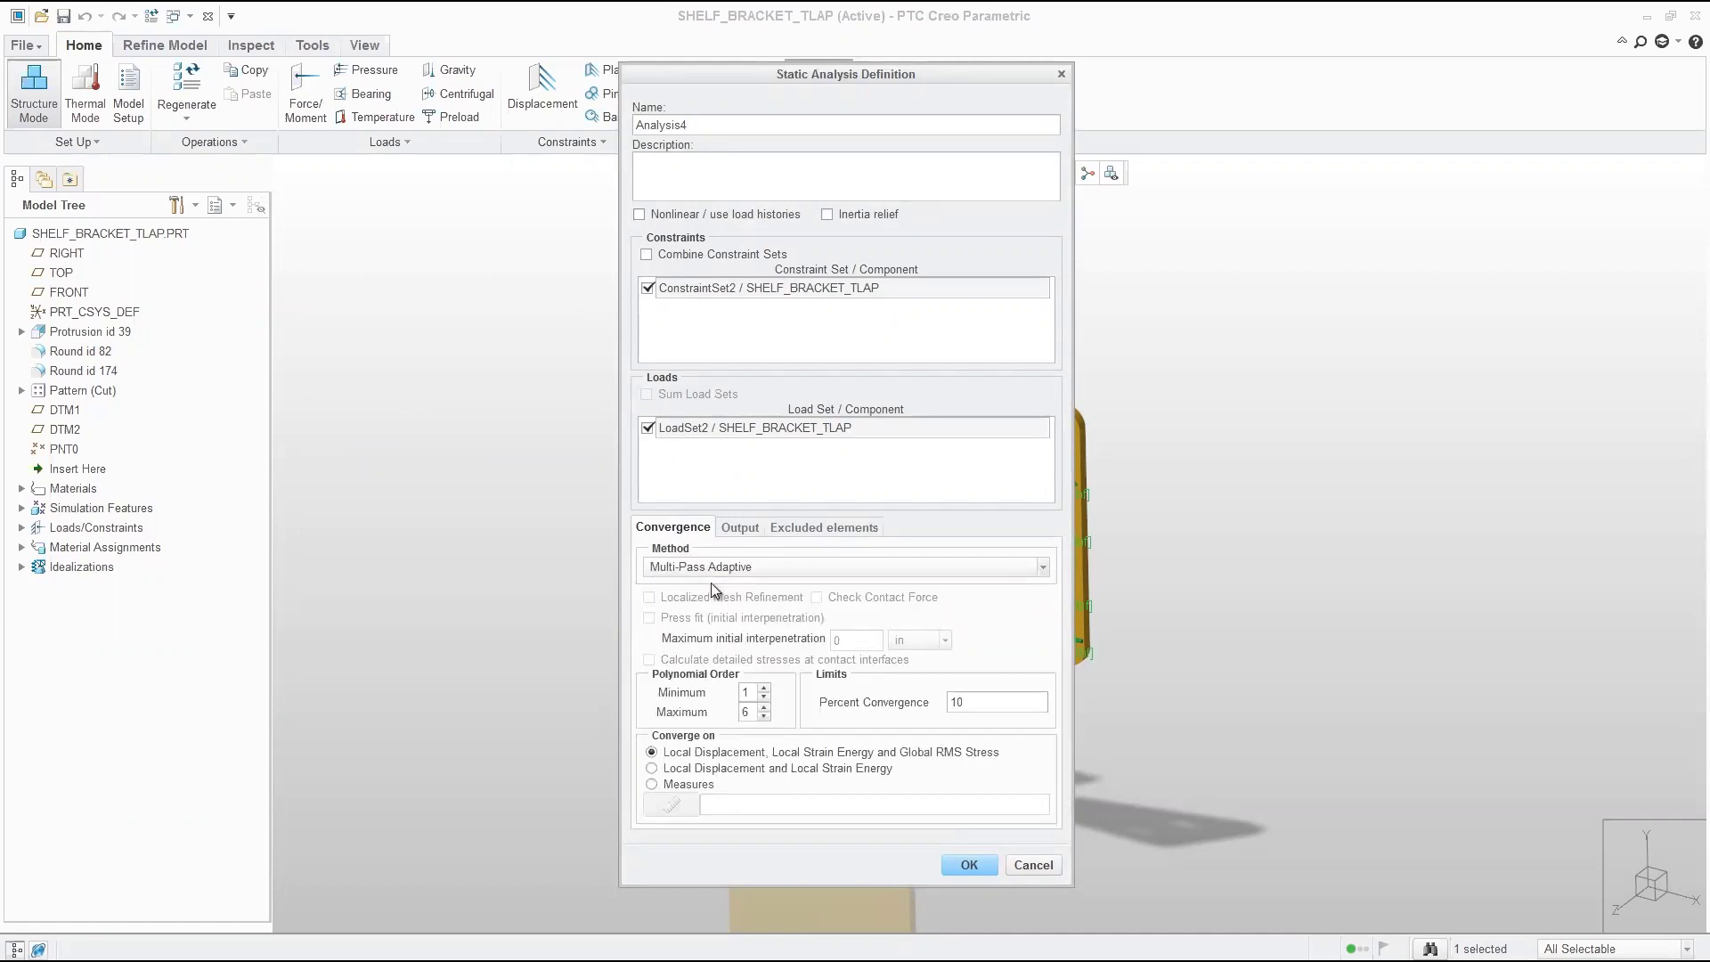
Raise the maximum polynomial order, set the percent convergence to 6 and accept the static analysis definition
click(764, 708)
click(764, 707)
drag(974, 704, 941, 703)
text(6)
click(968, 865)
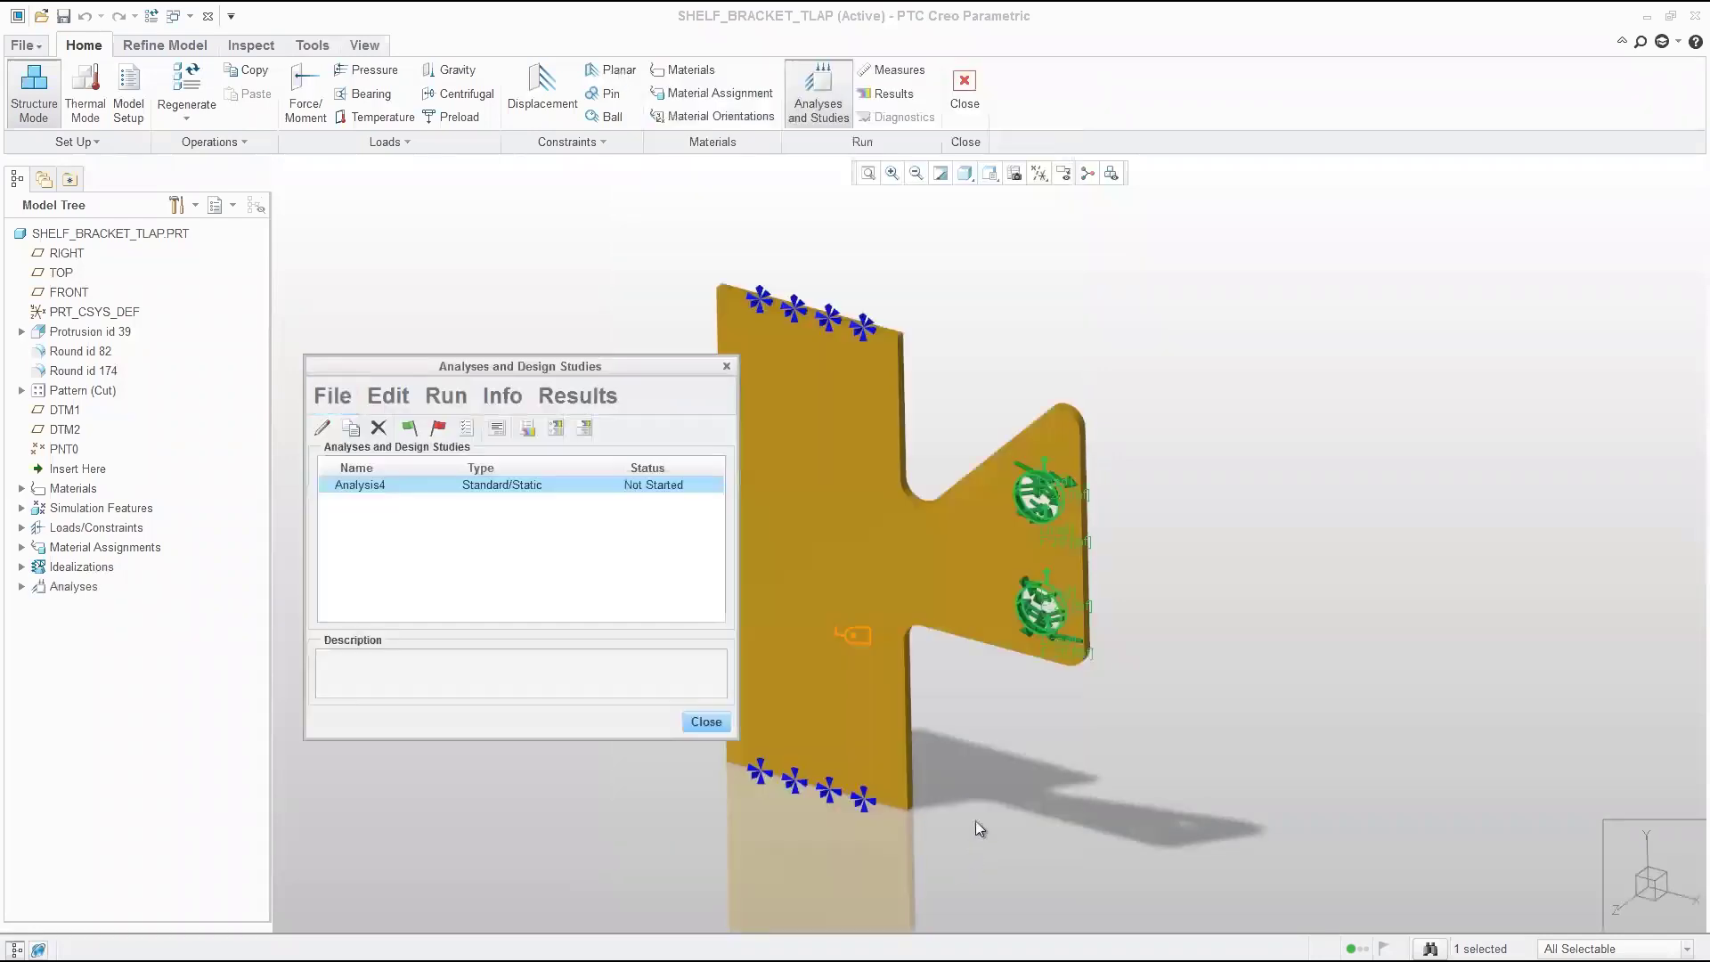
Run the static analysis without interactive diagnostics and check its run status summary
click(409, 429)
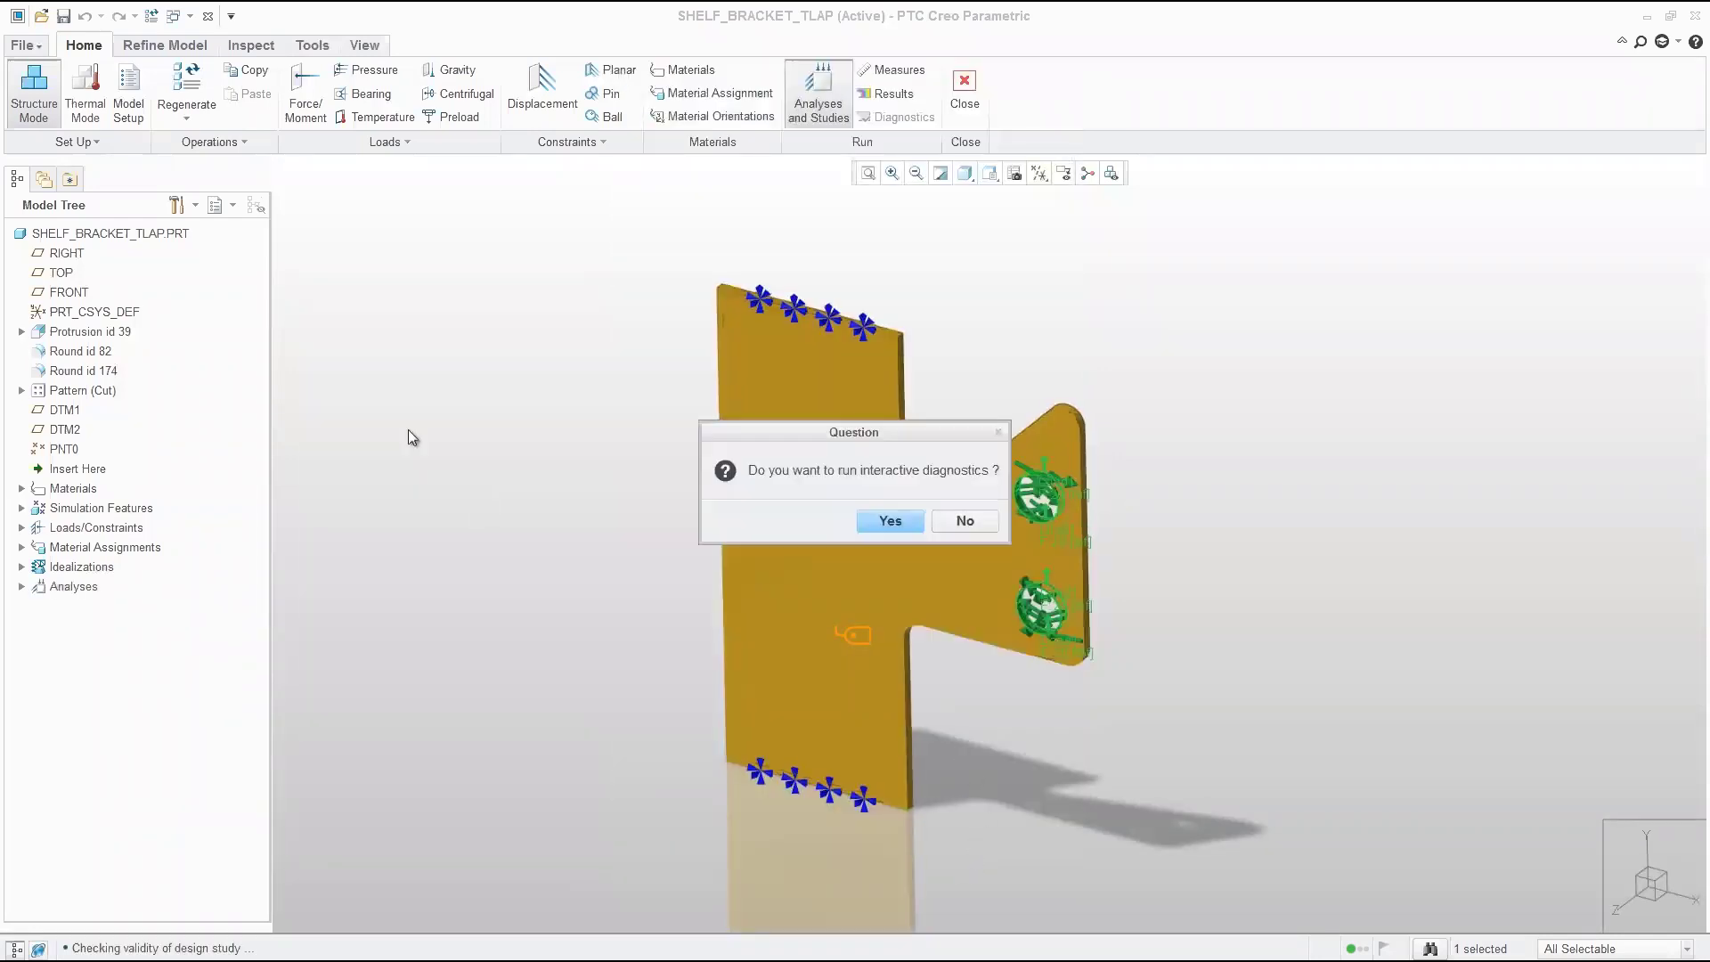
click(967, 522)
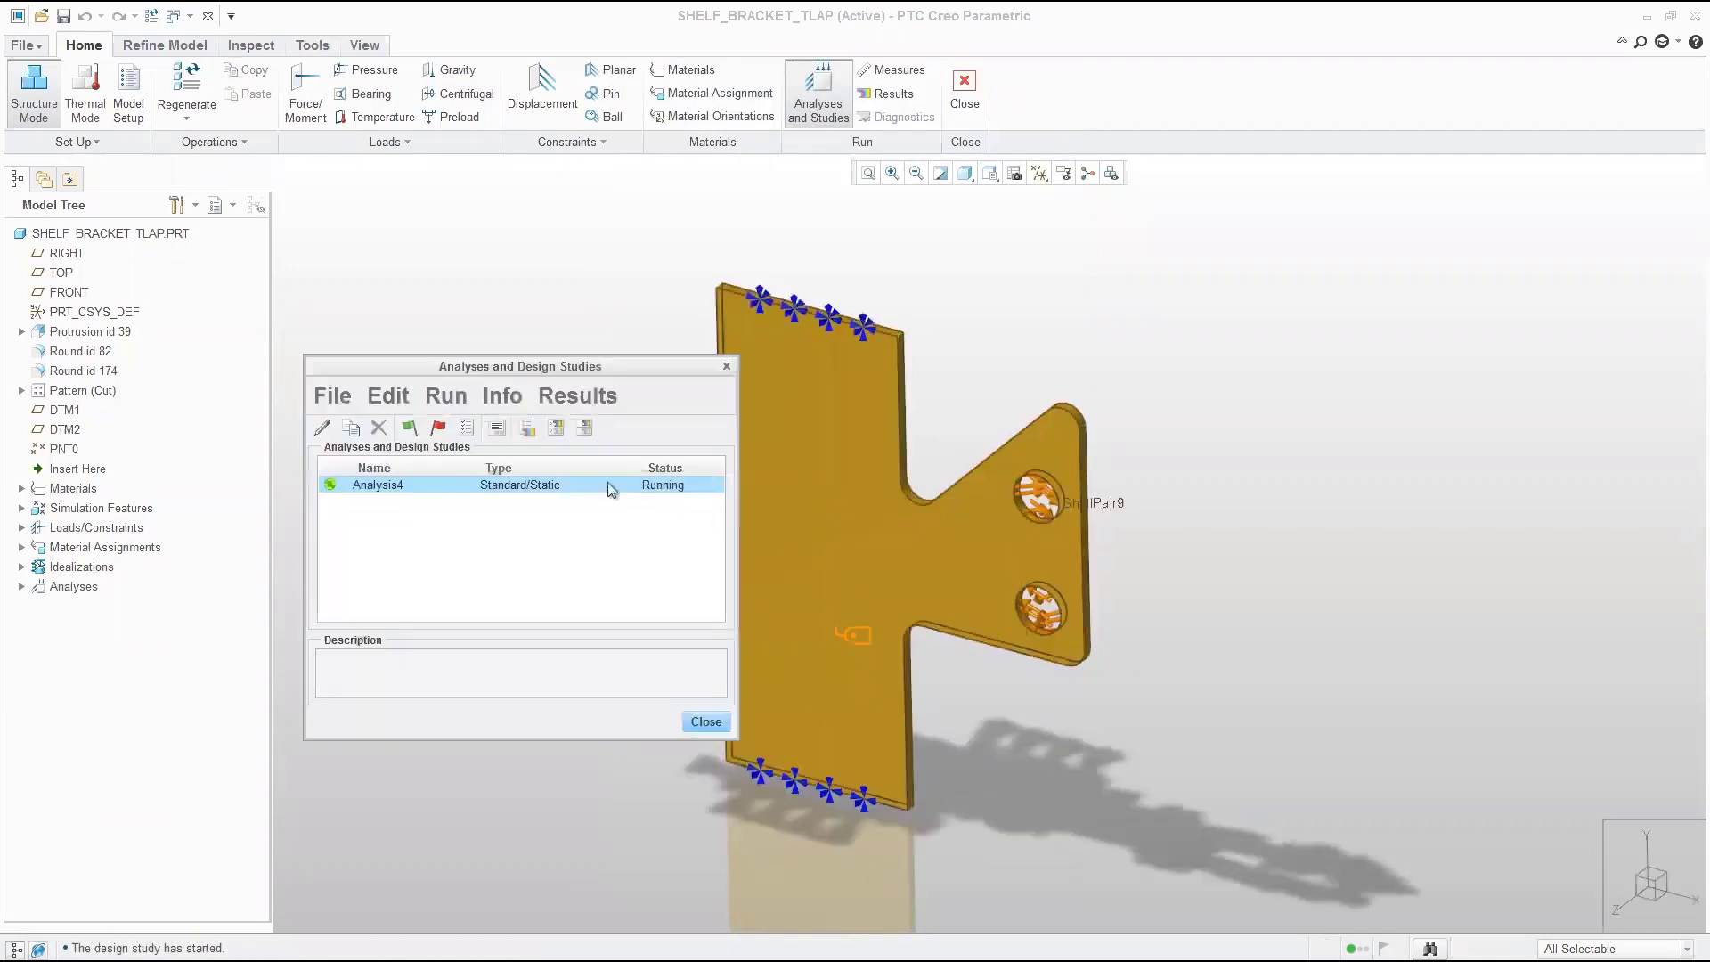
click(497, 428)
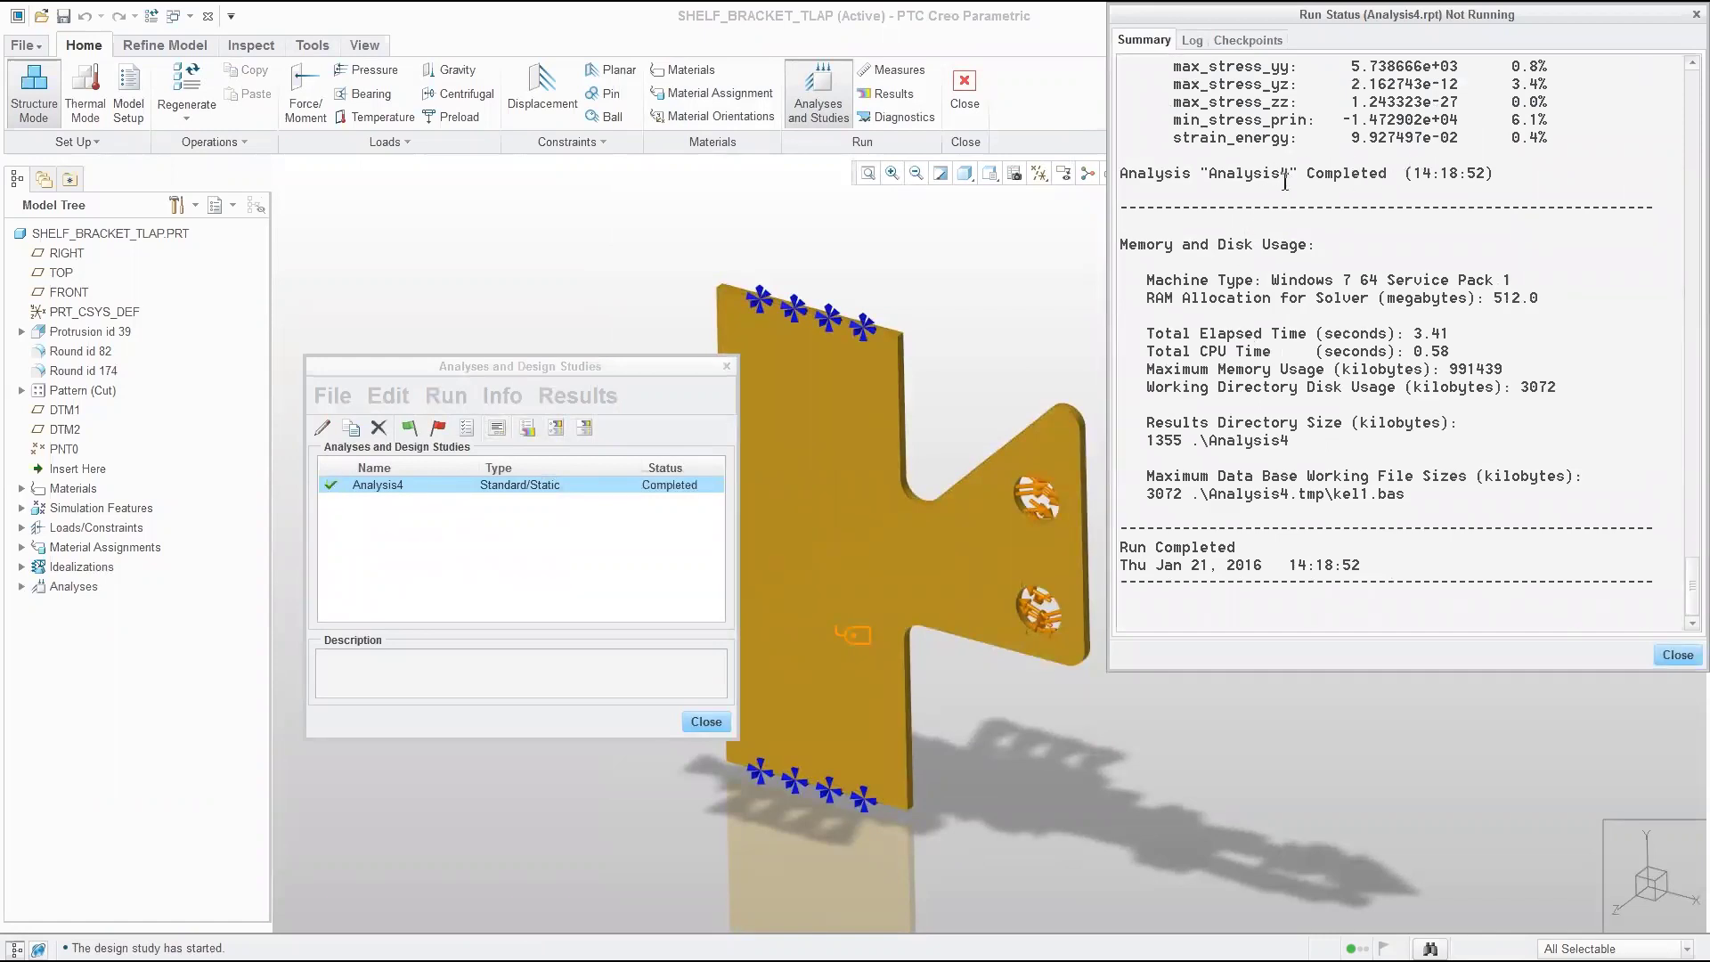
click(1678, 655)
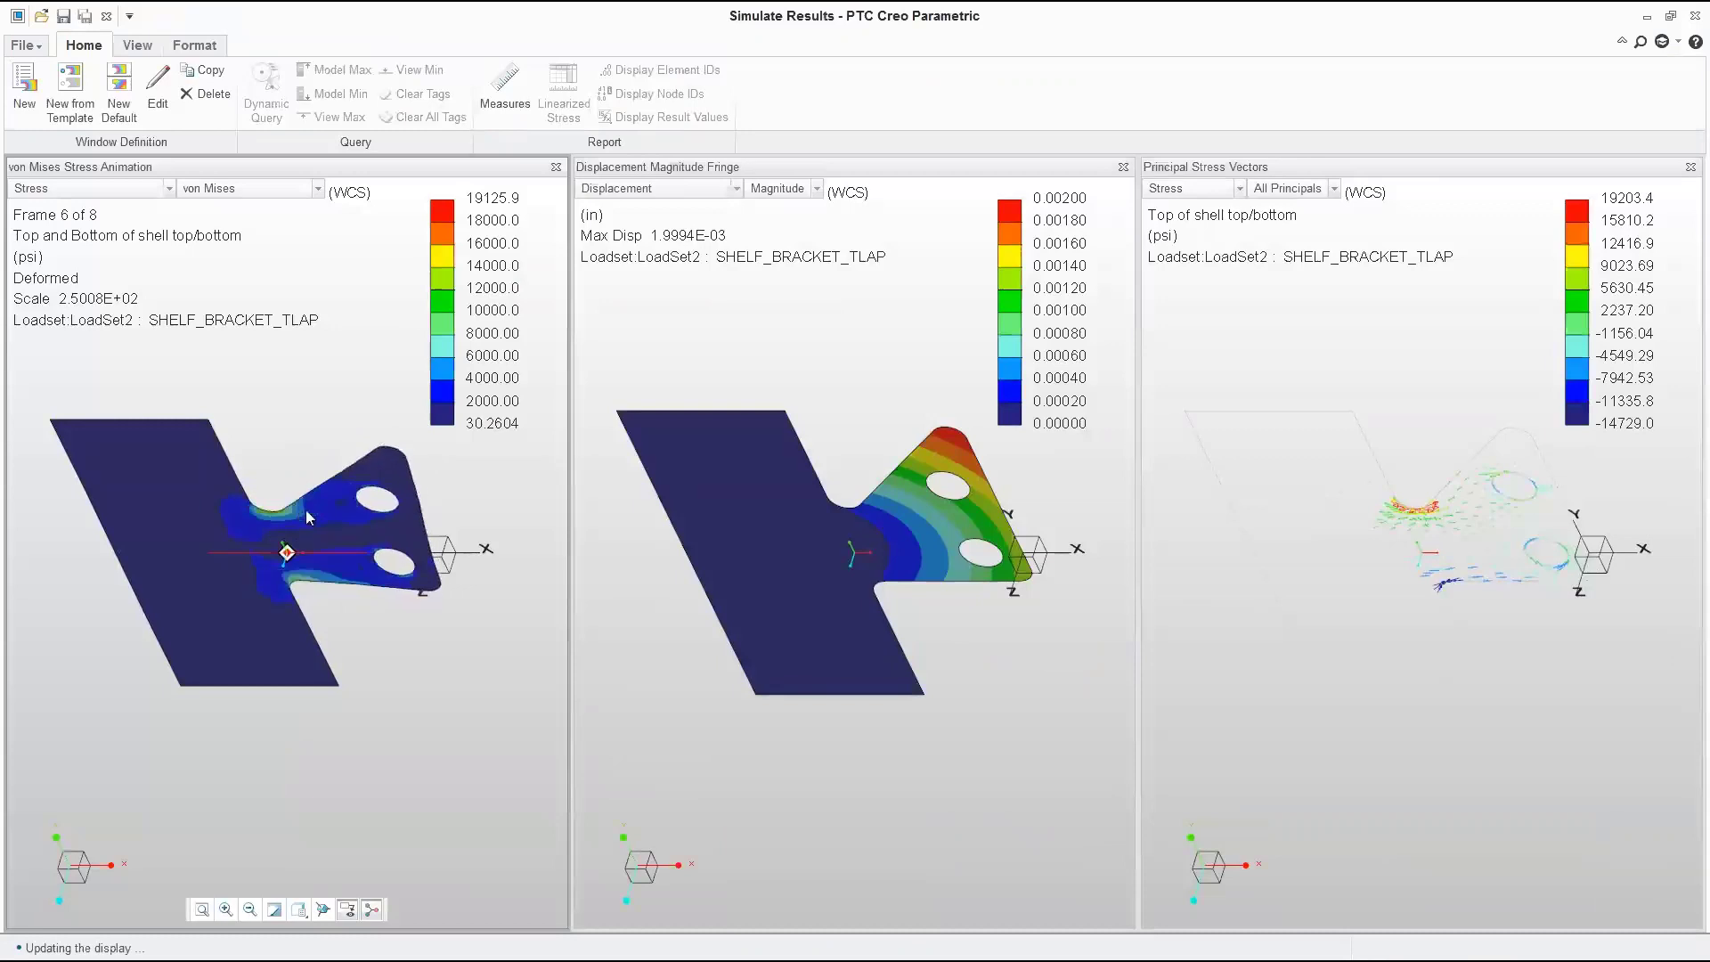
Examine the von Mises stress animation around the bracket's inner fillets and the result quantities available for the displacement fringe plot
middle_drag(324, 489, 307, 520)
scroll(283, 490, up, 5)
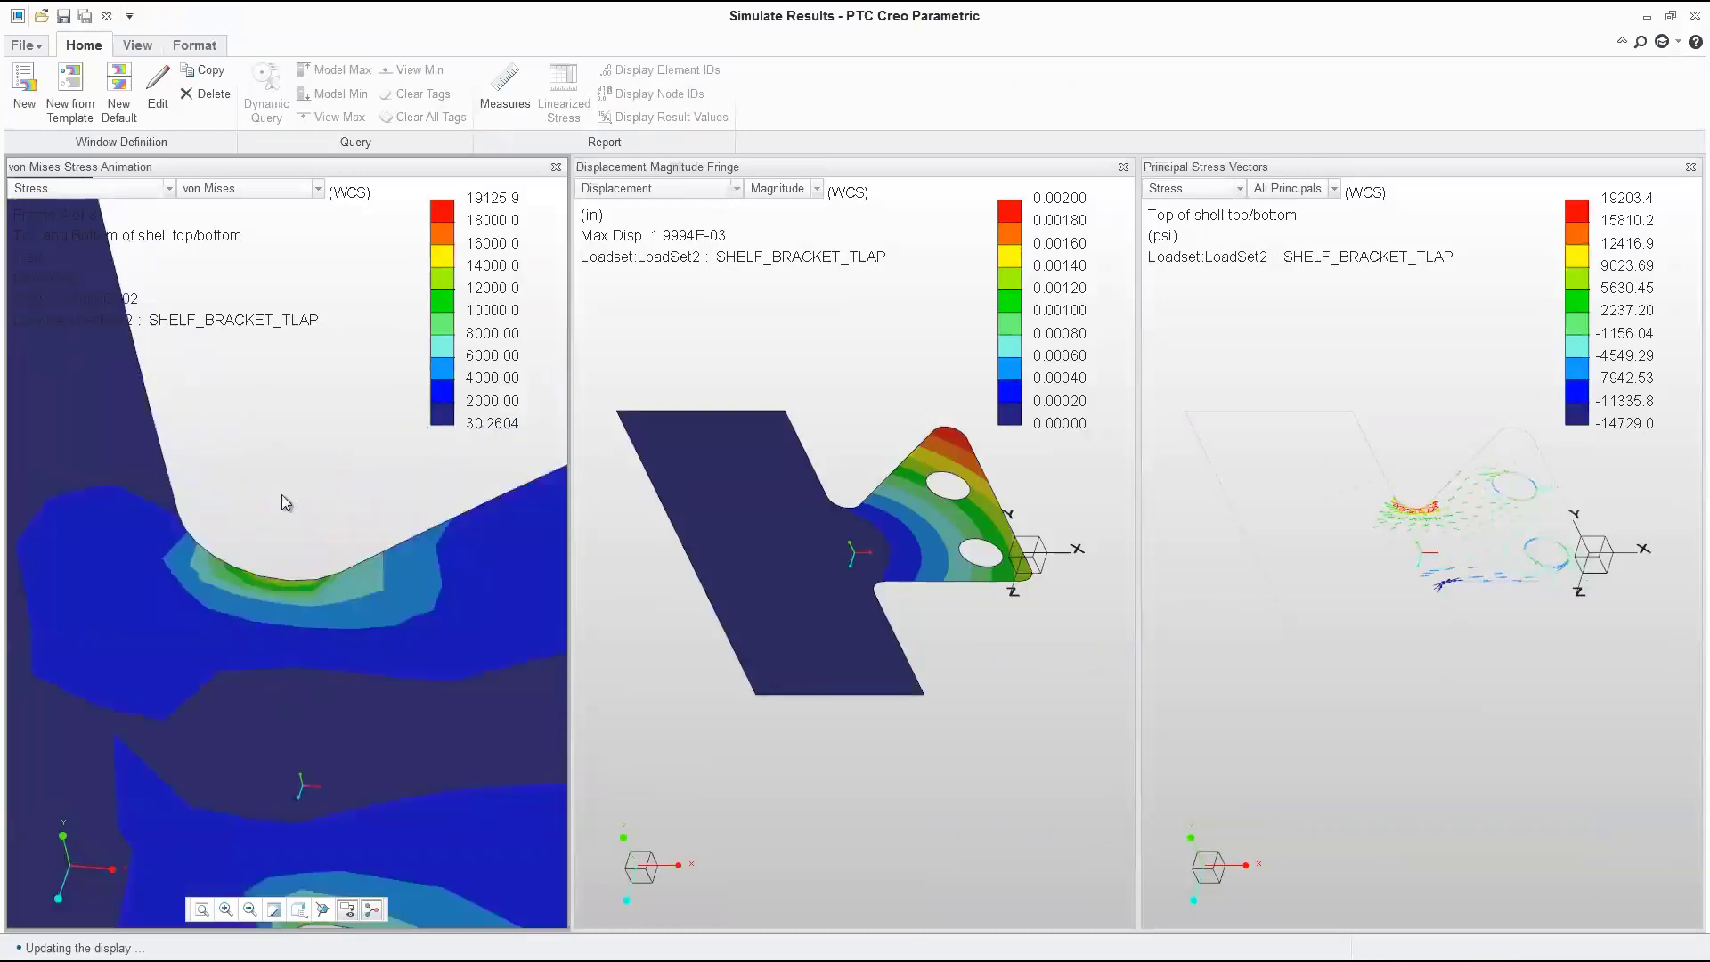
scroll(274, 572, down, 5)
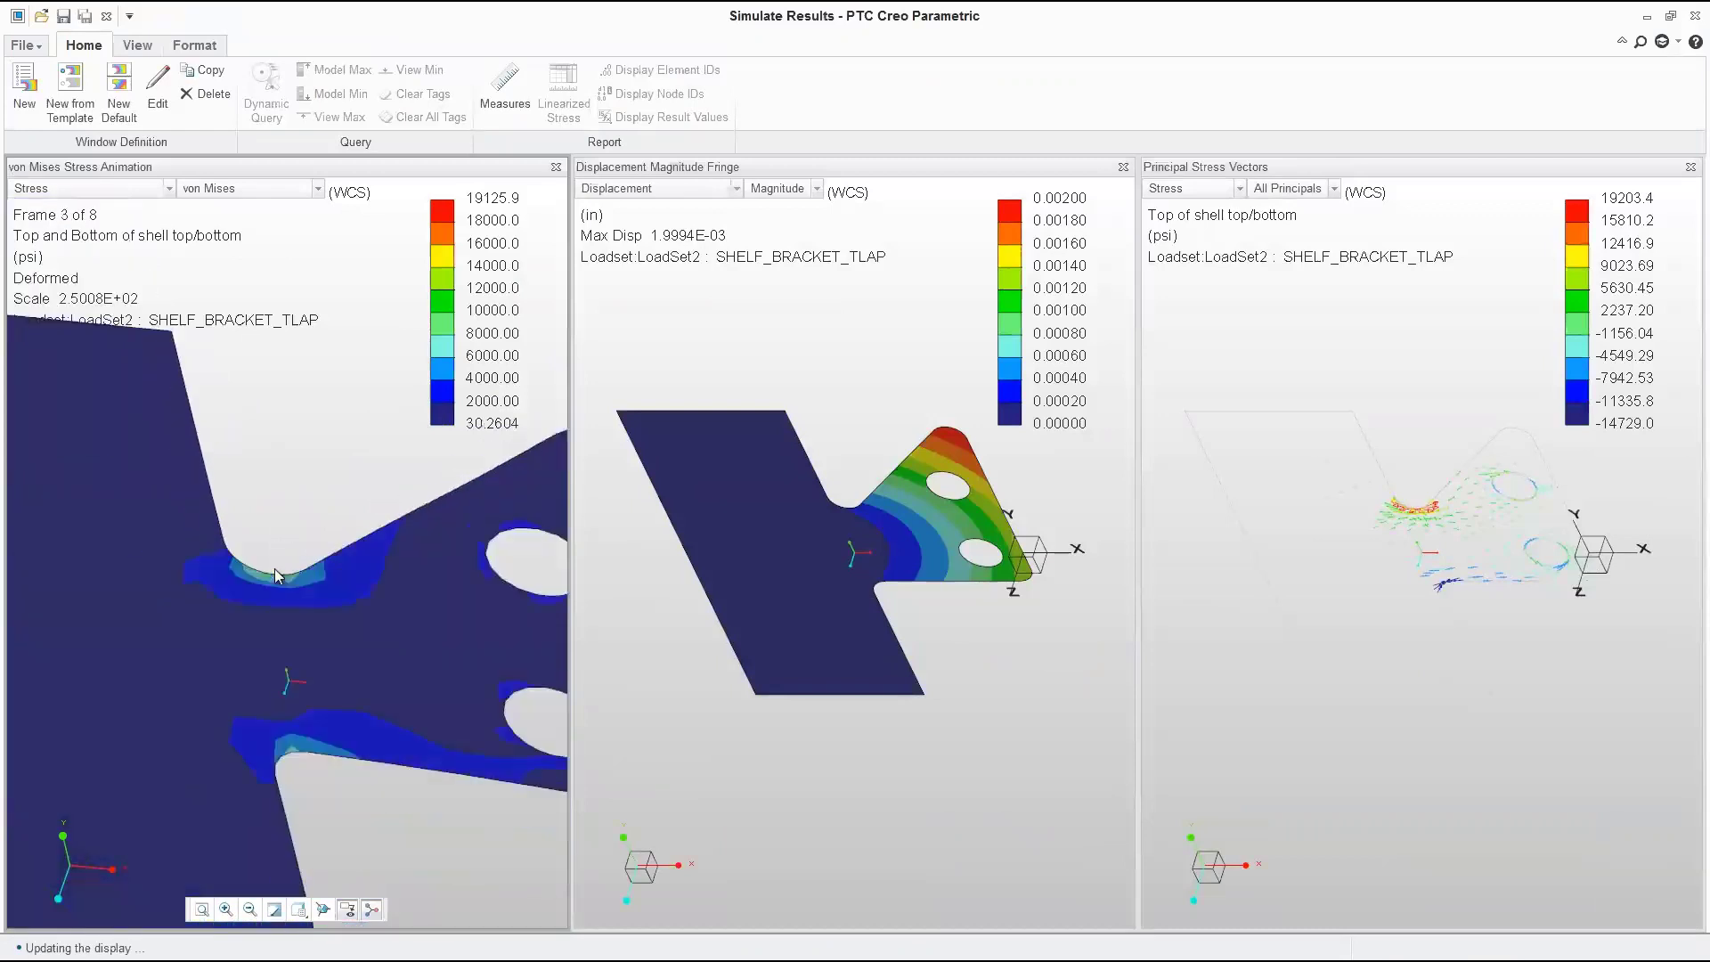
click(737, 189)
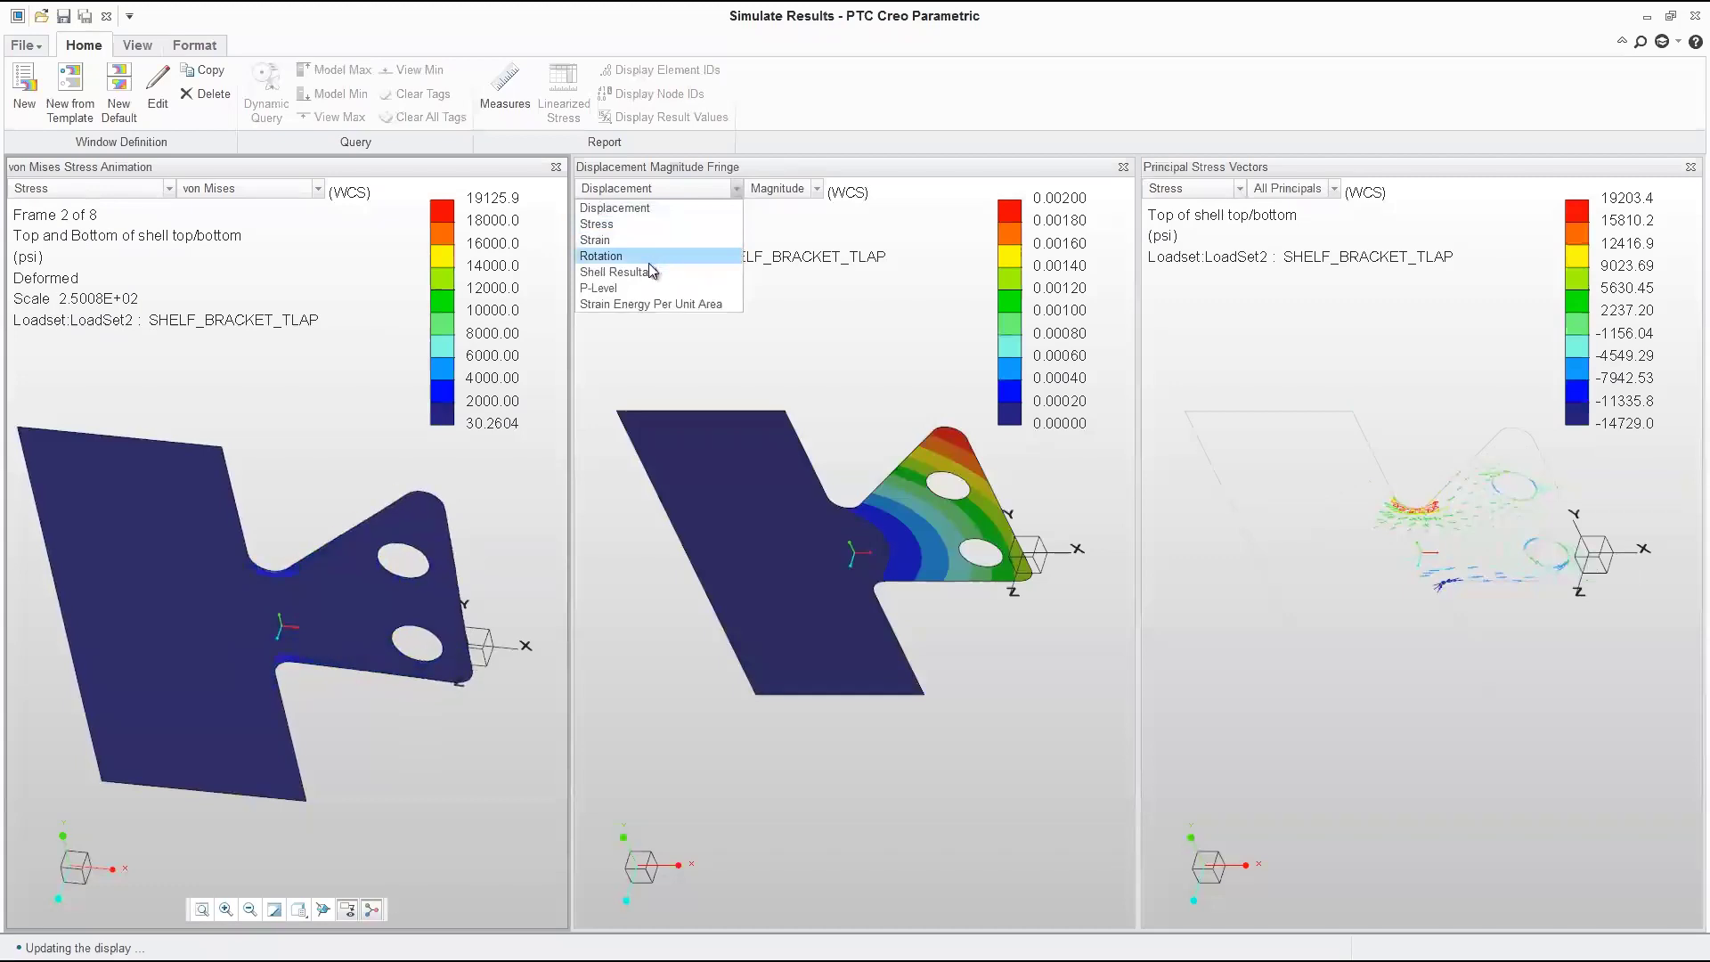
click(894, 324)
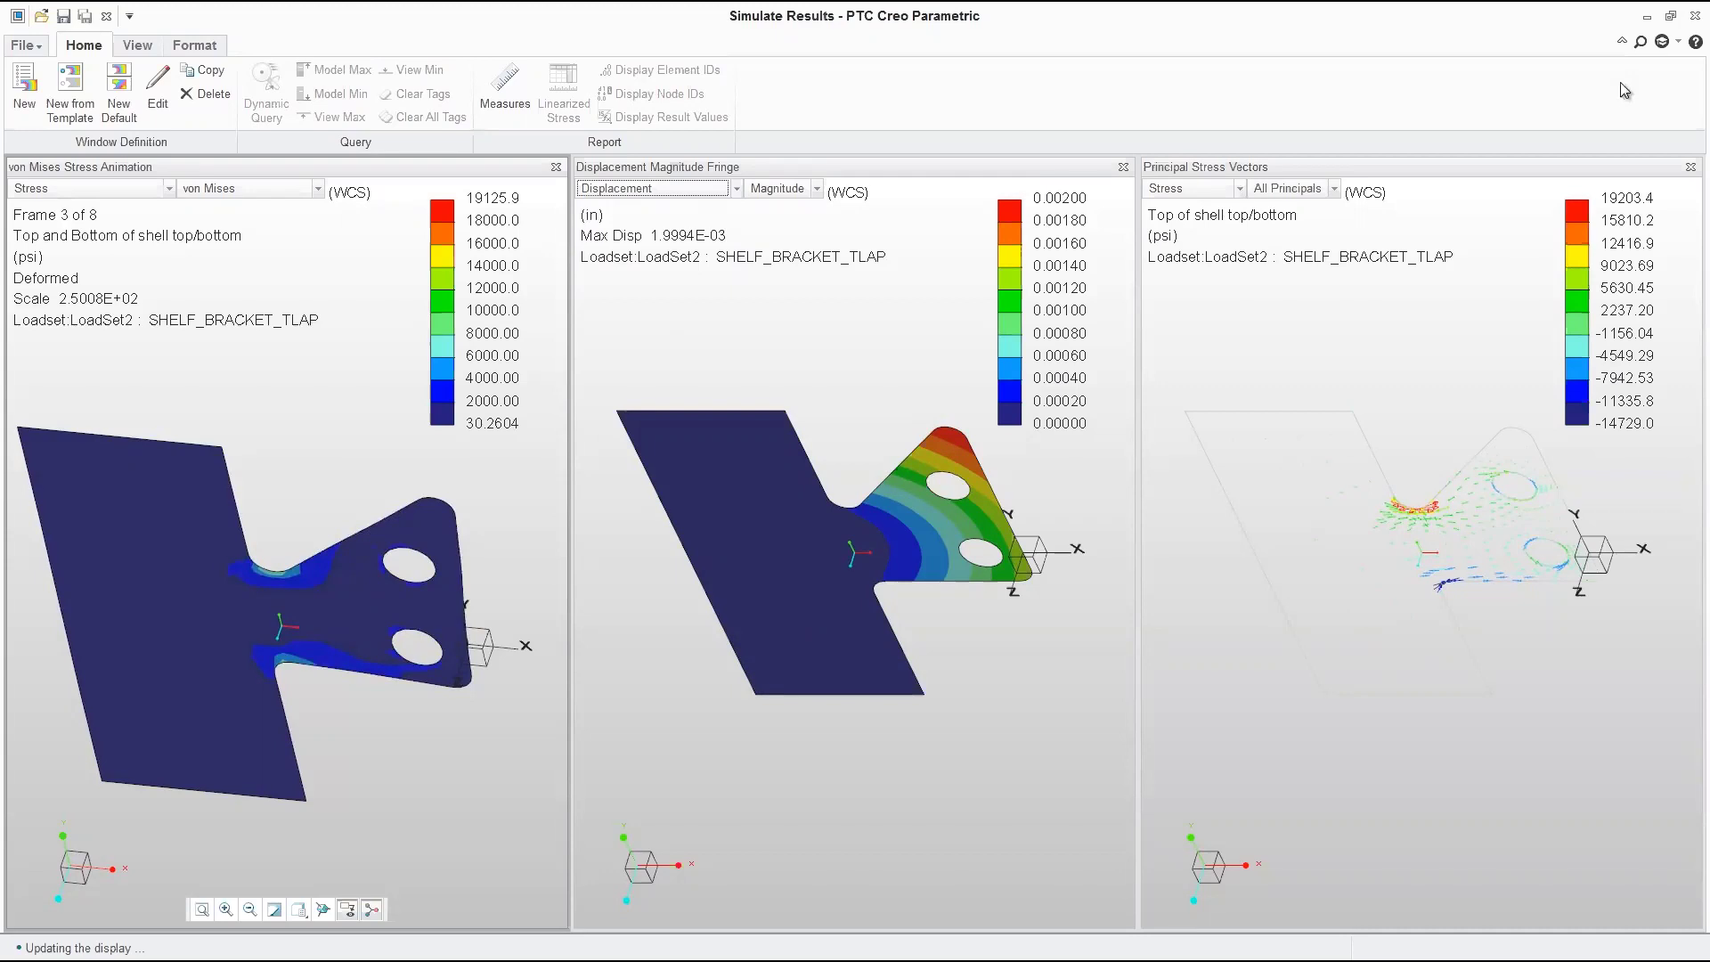
Close the stress and displacement result windows and return to the bracket model with nothing selected
click(1703, 19)
click(860, 546)
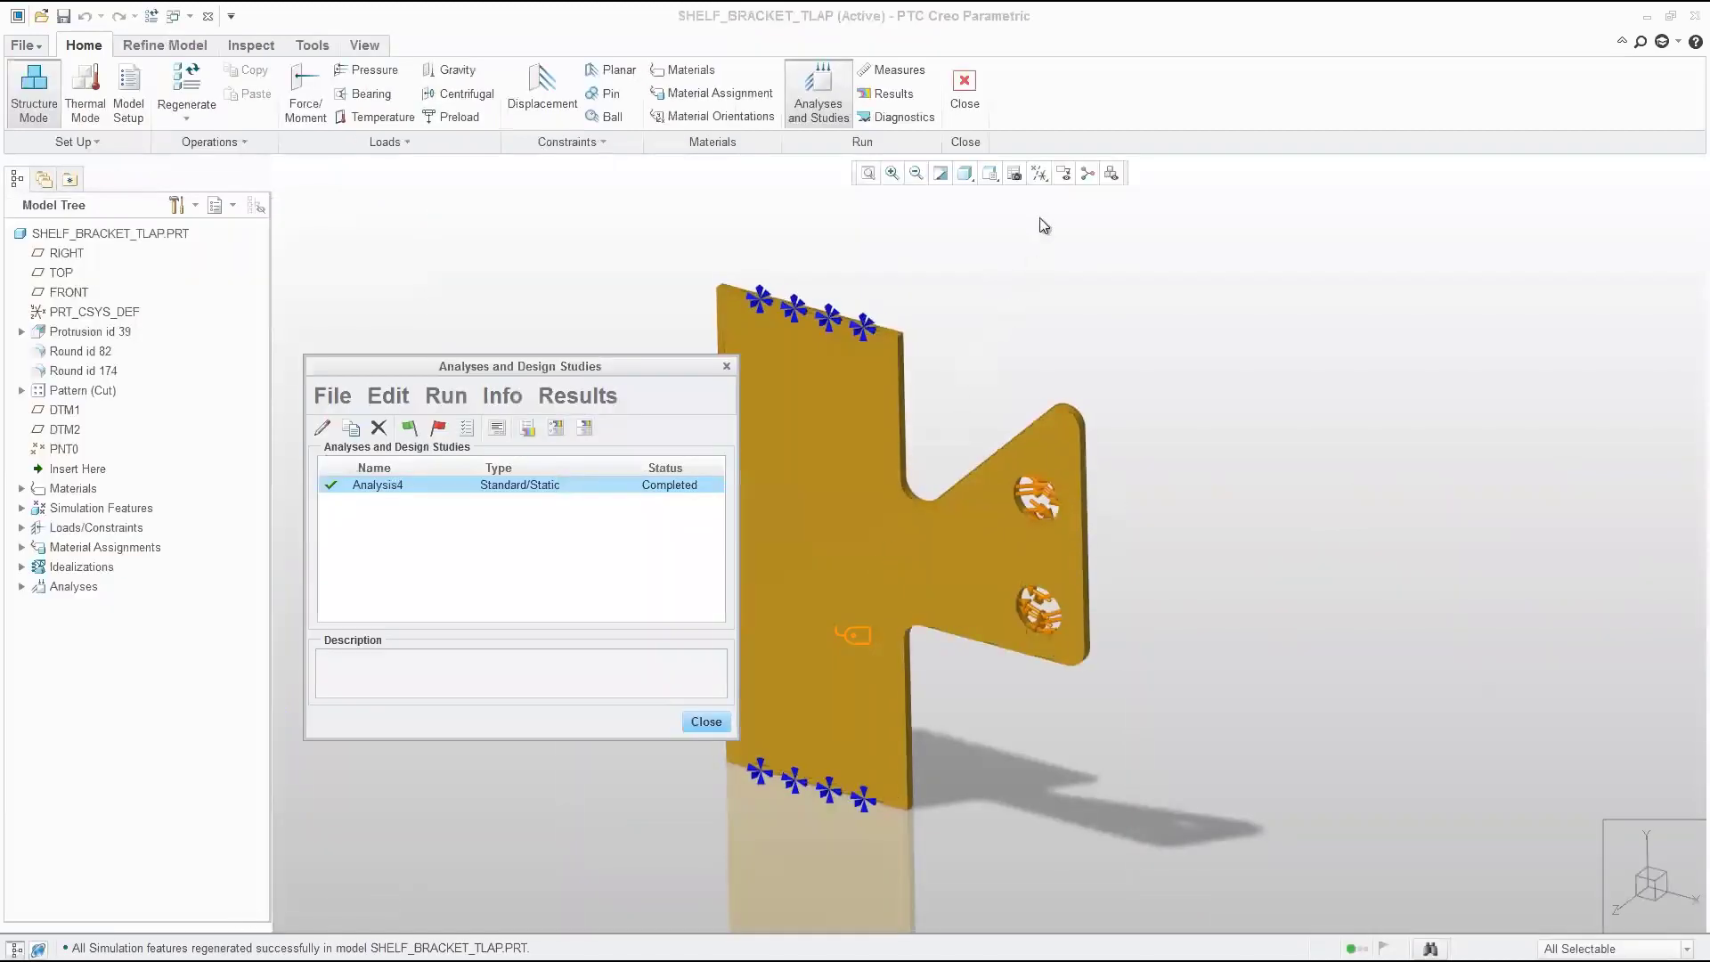
click(860, 465)
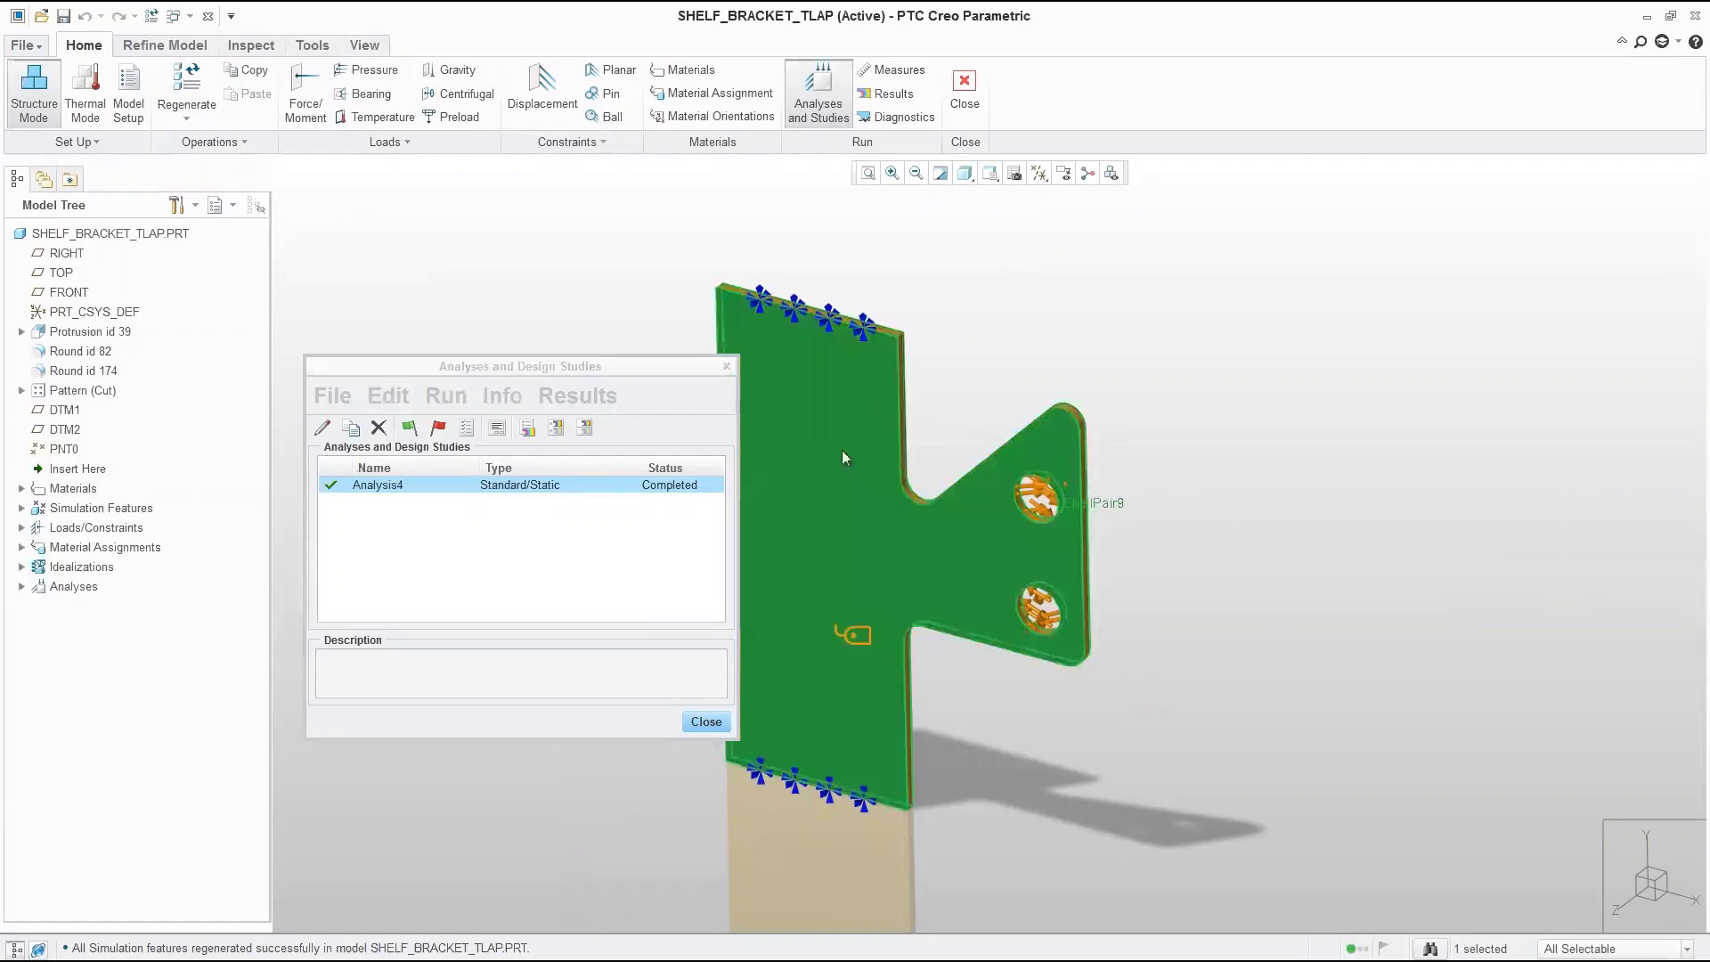
click(1015, 305)
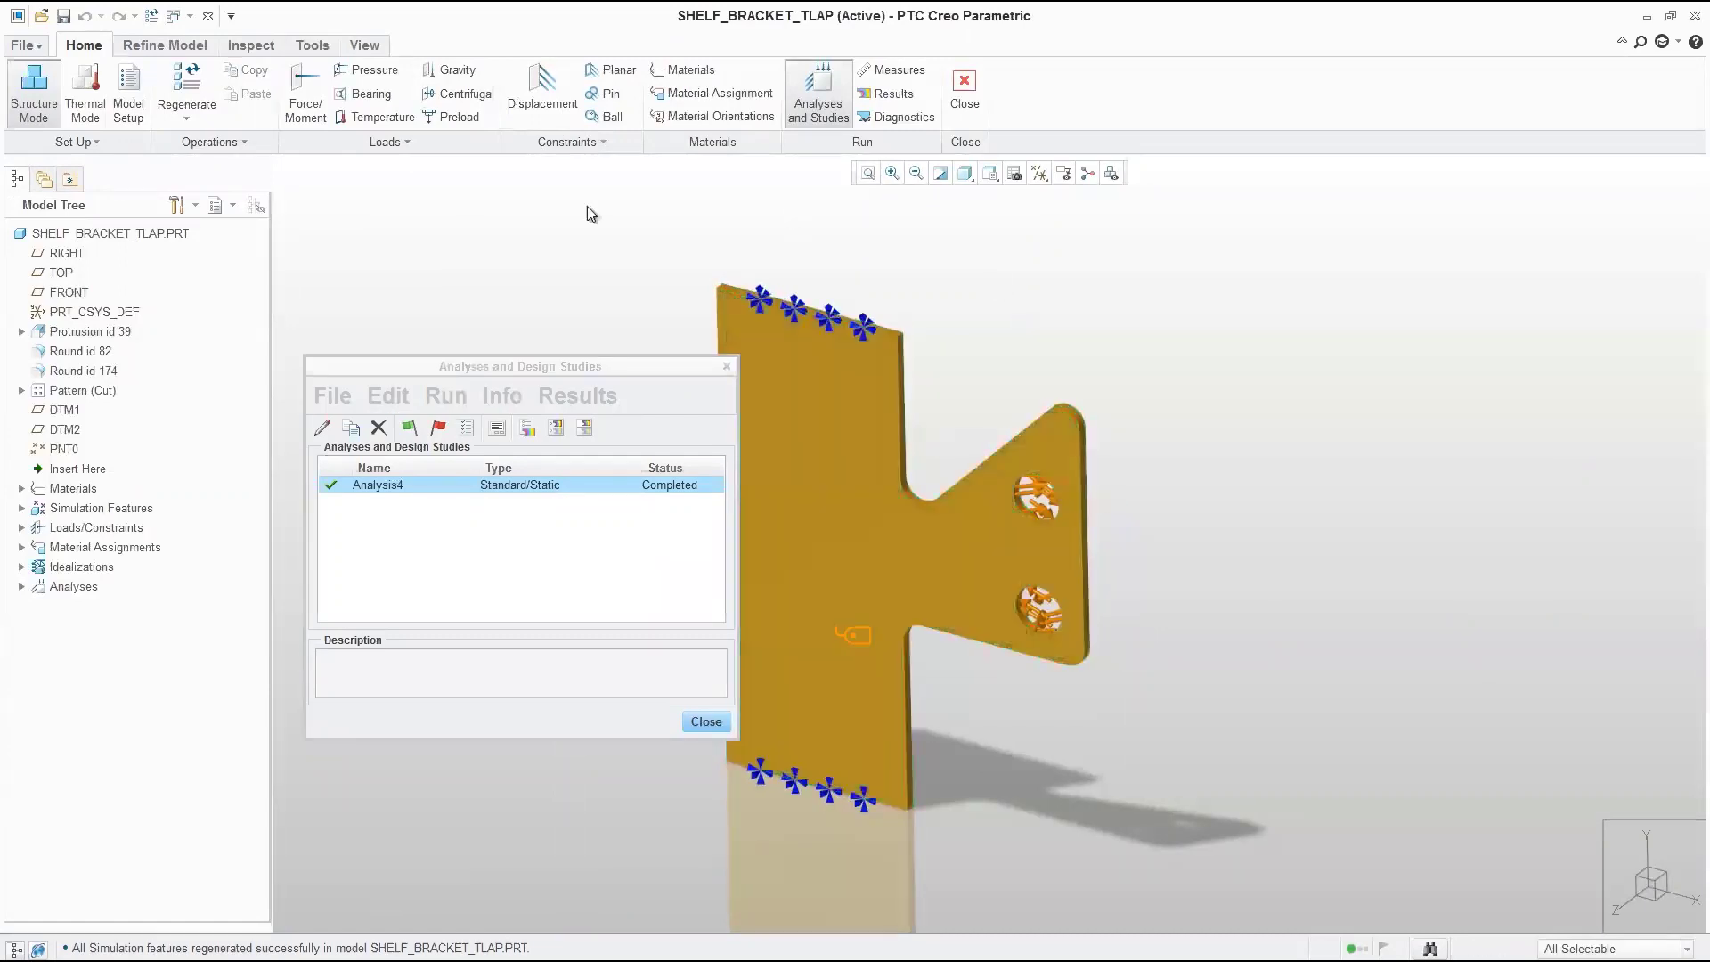
Create a new Global Sensitivity design study based on the static analysis Analysis4, keeping the bracket model in view
click(336, 392)
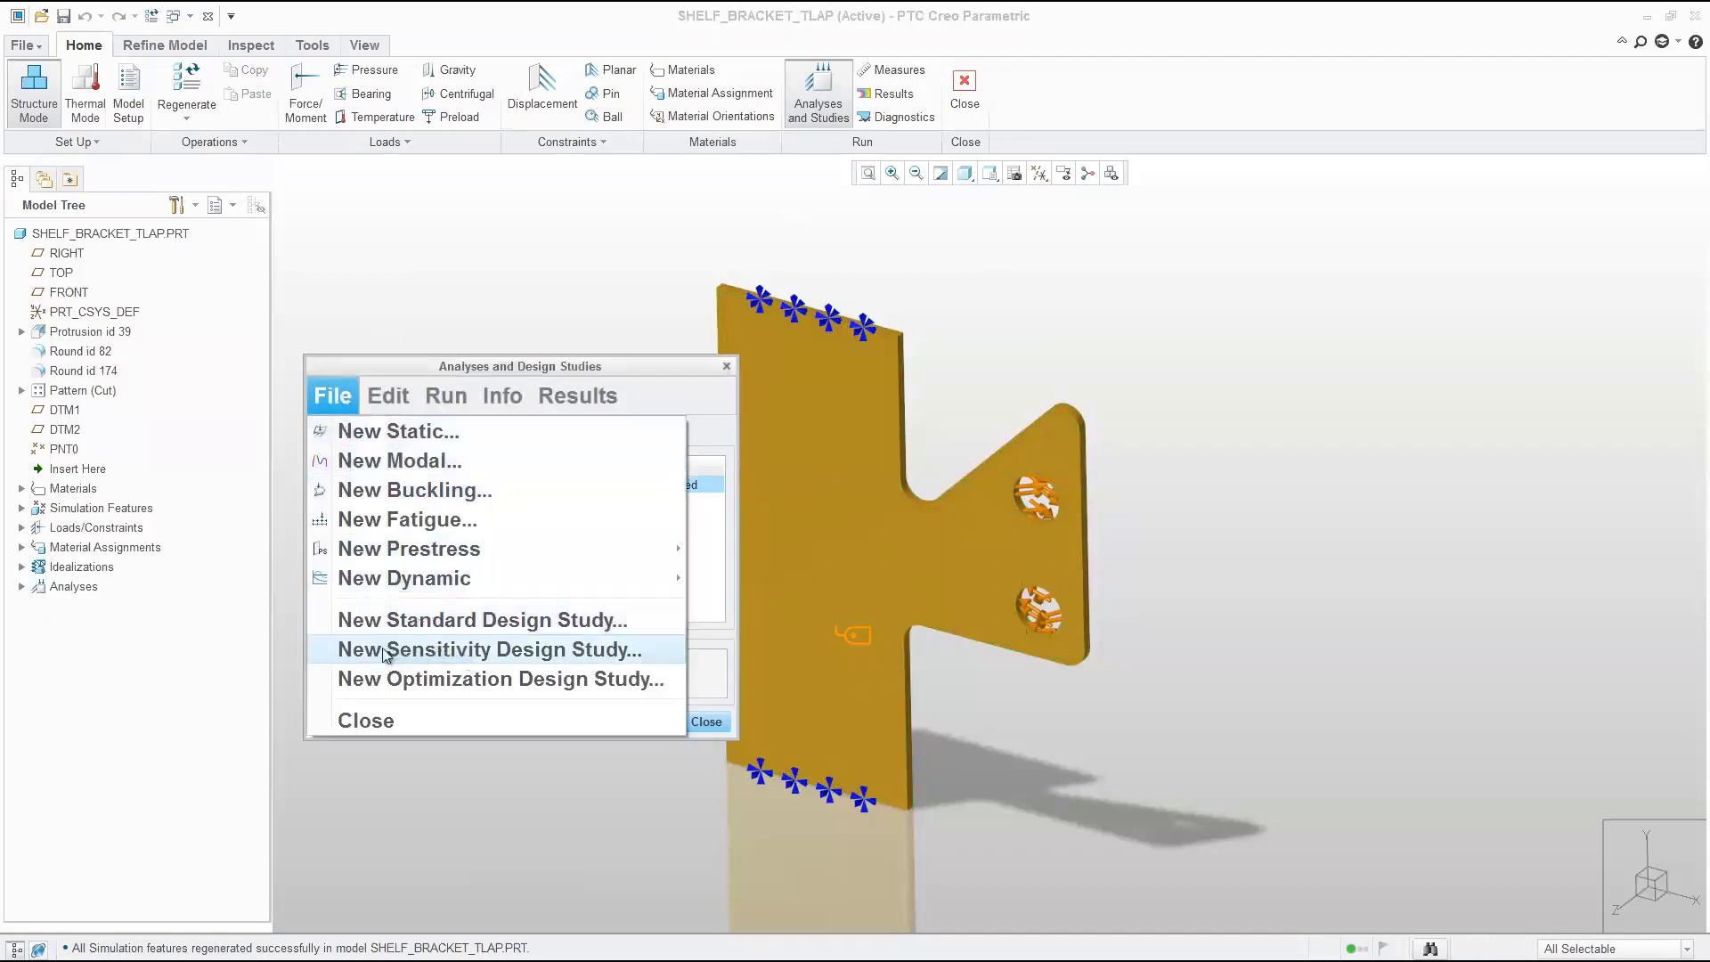
click(473, 651)
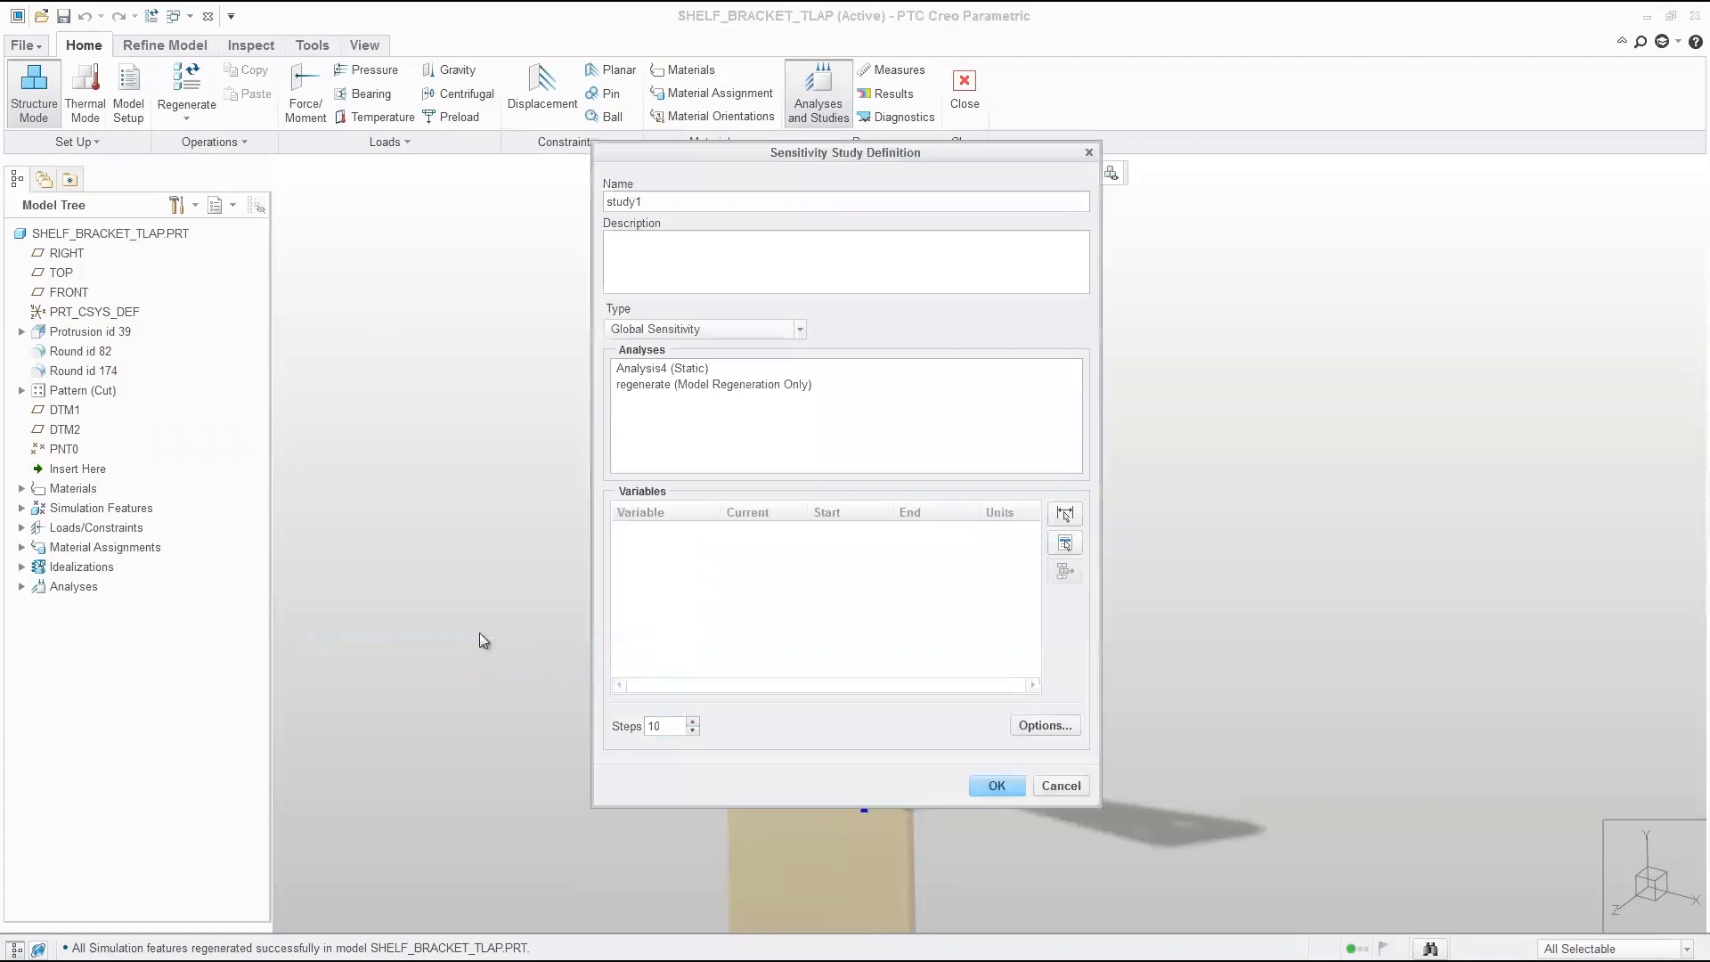
click(648, 373)
drag(666, 147, 160, 179)
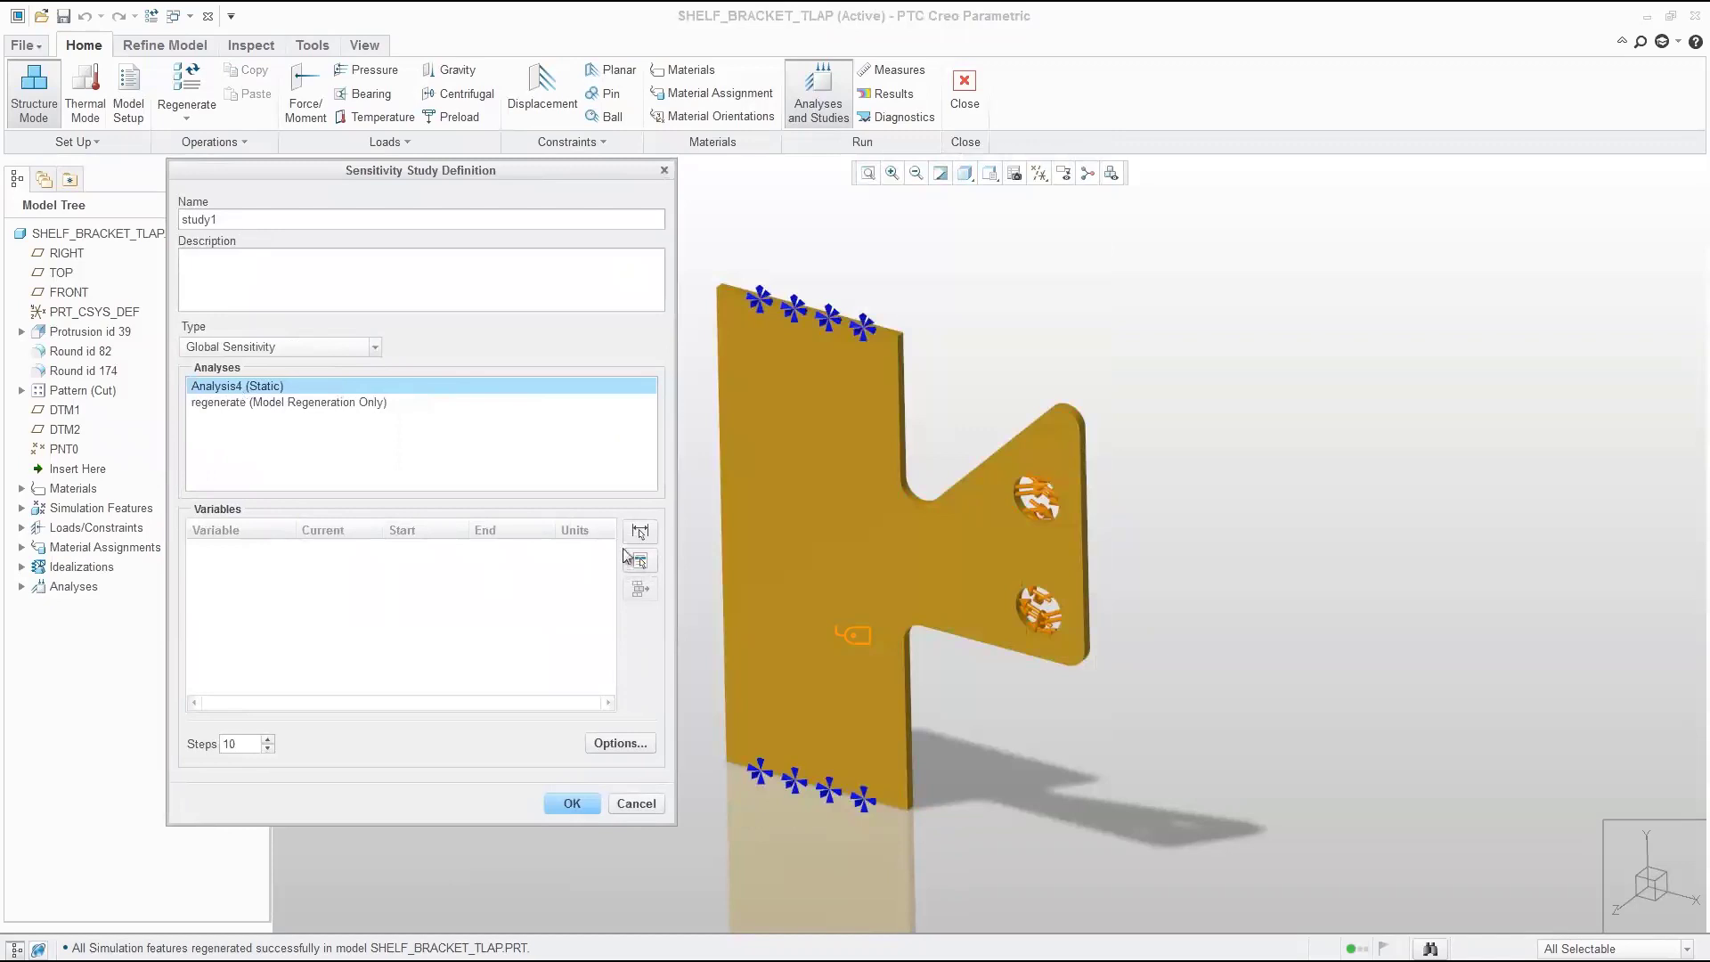
Add the inner fillet radius dimension as the sensitivity study's variable and set its end value to 0.5 in
click(640, 532)
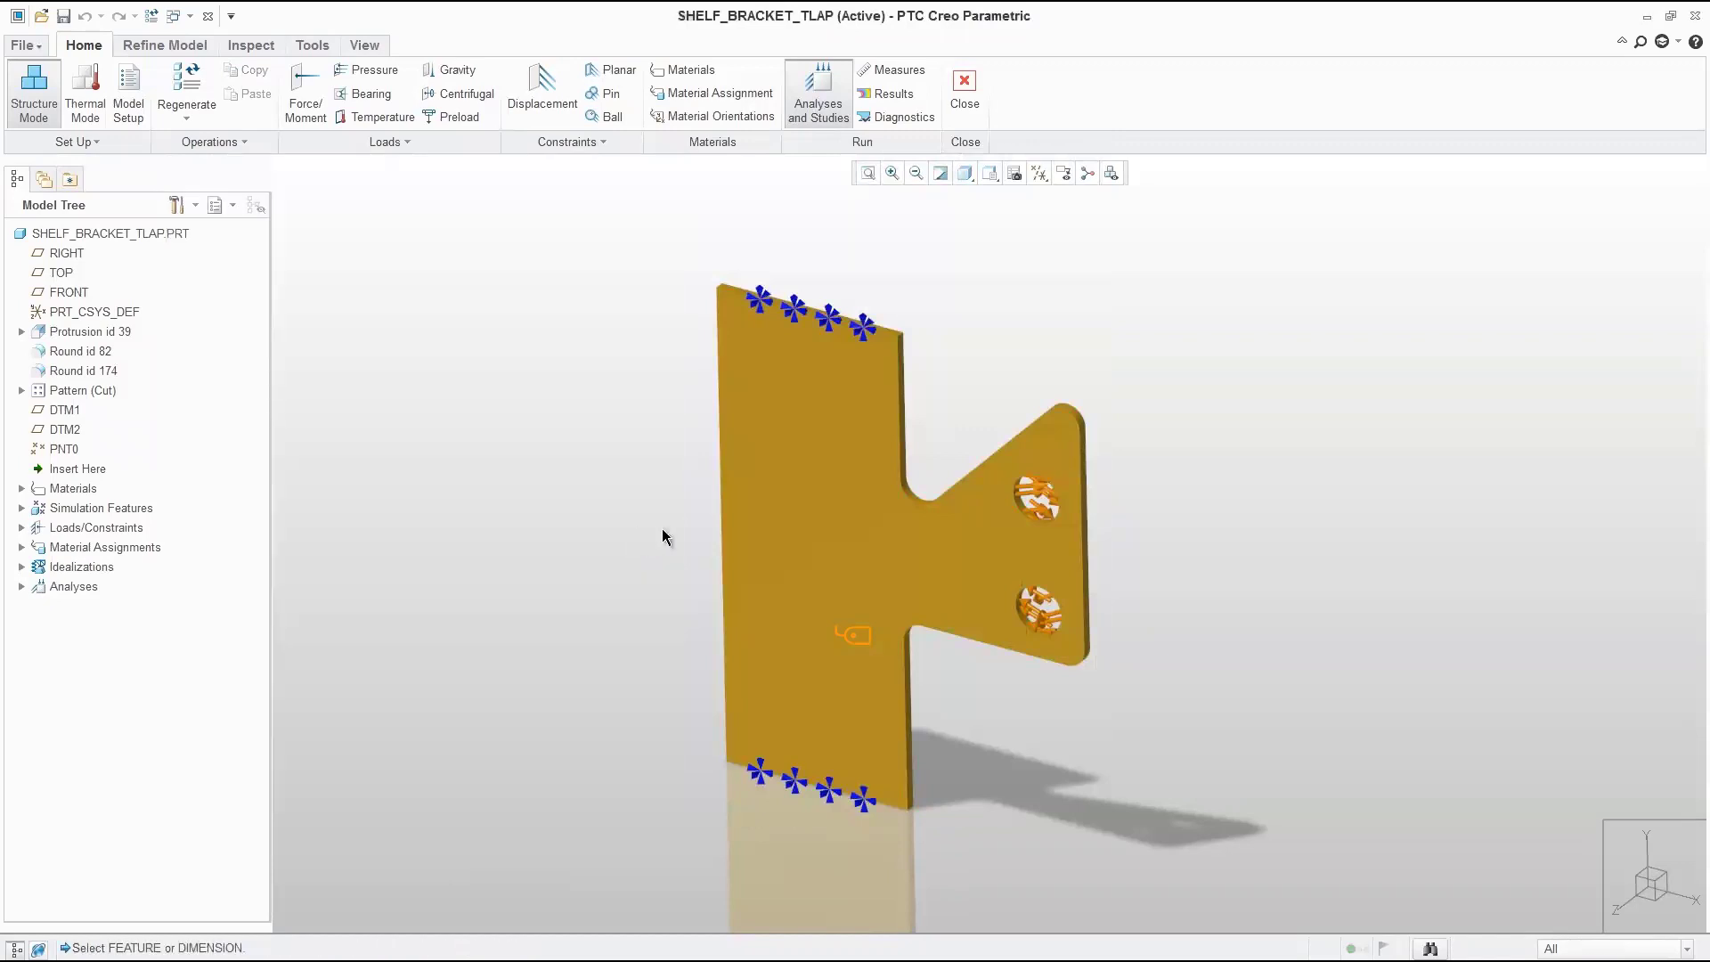
click(916, 506)
click(950, 477)
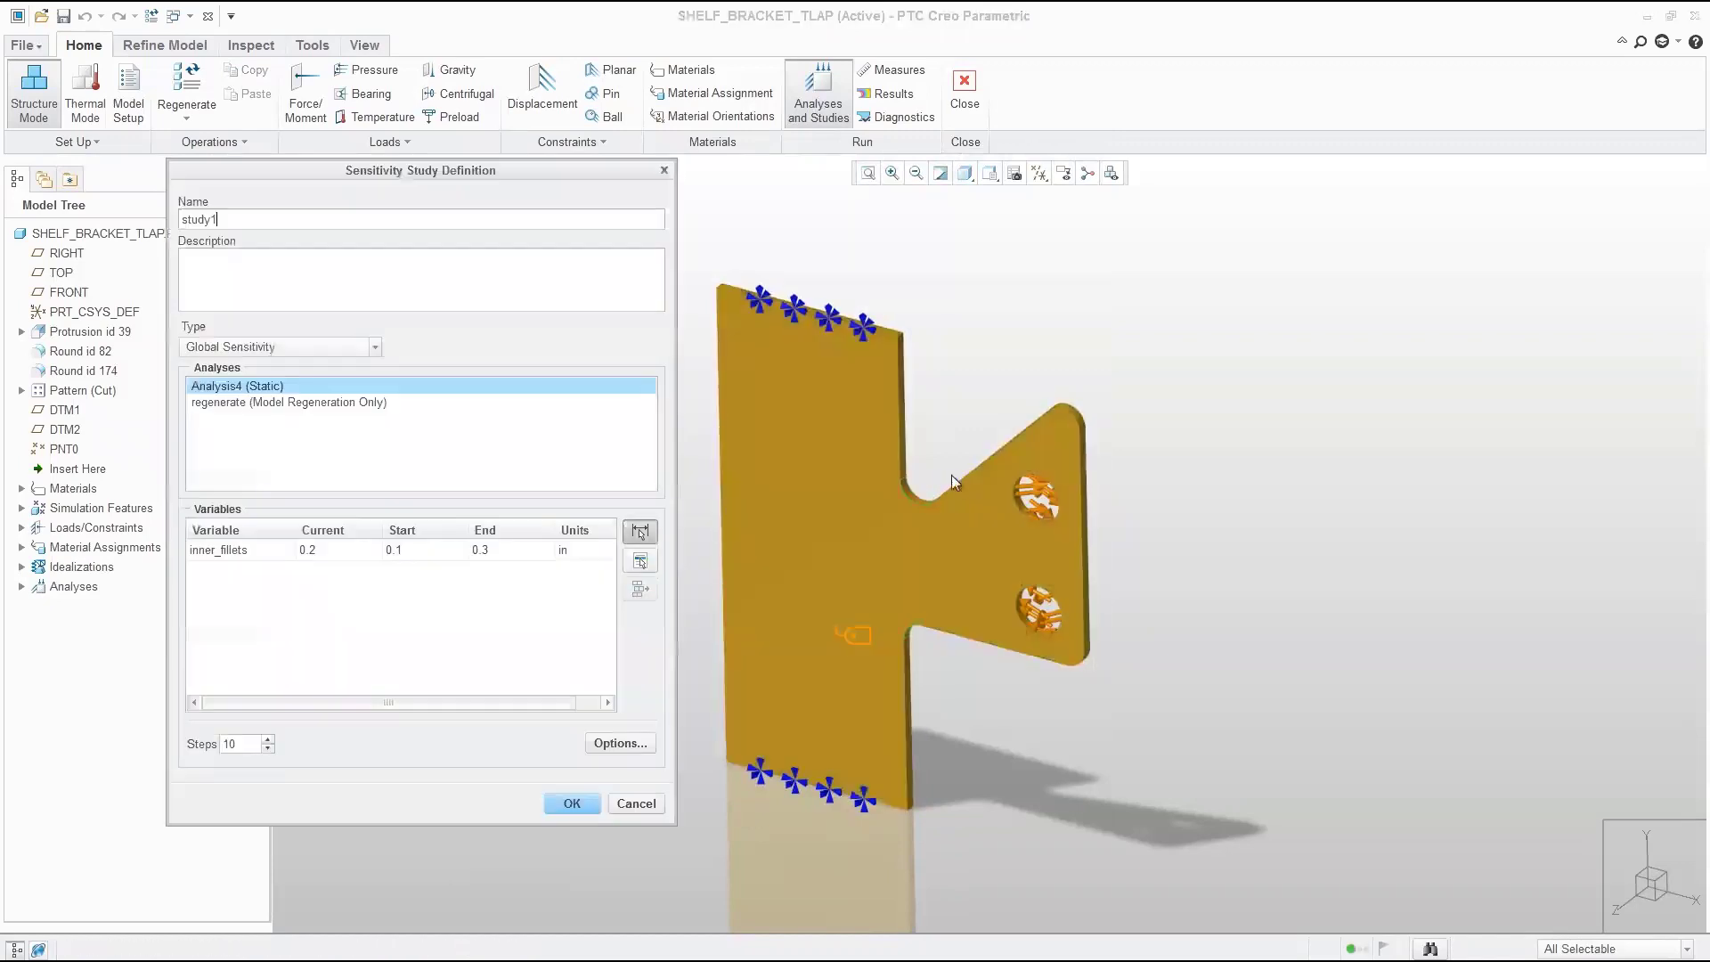
click(524, 550)
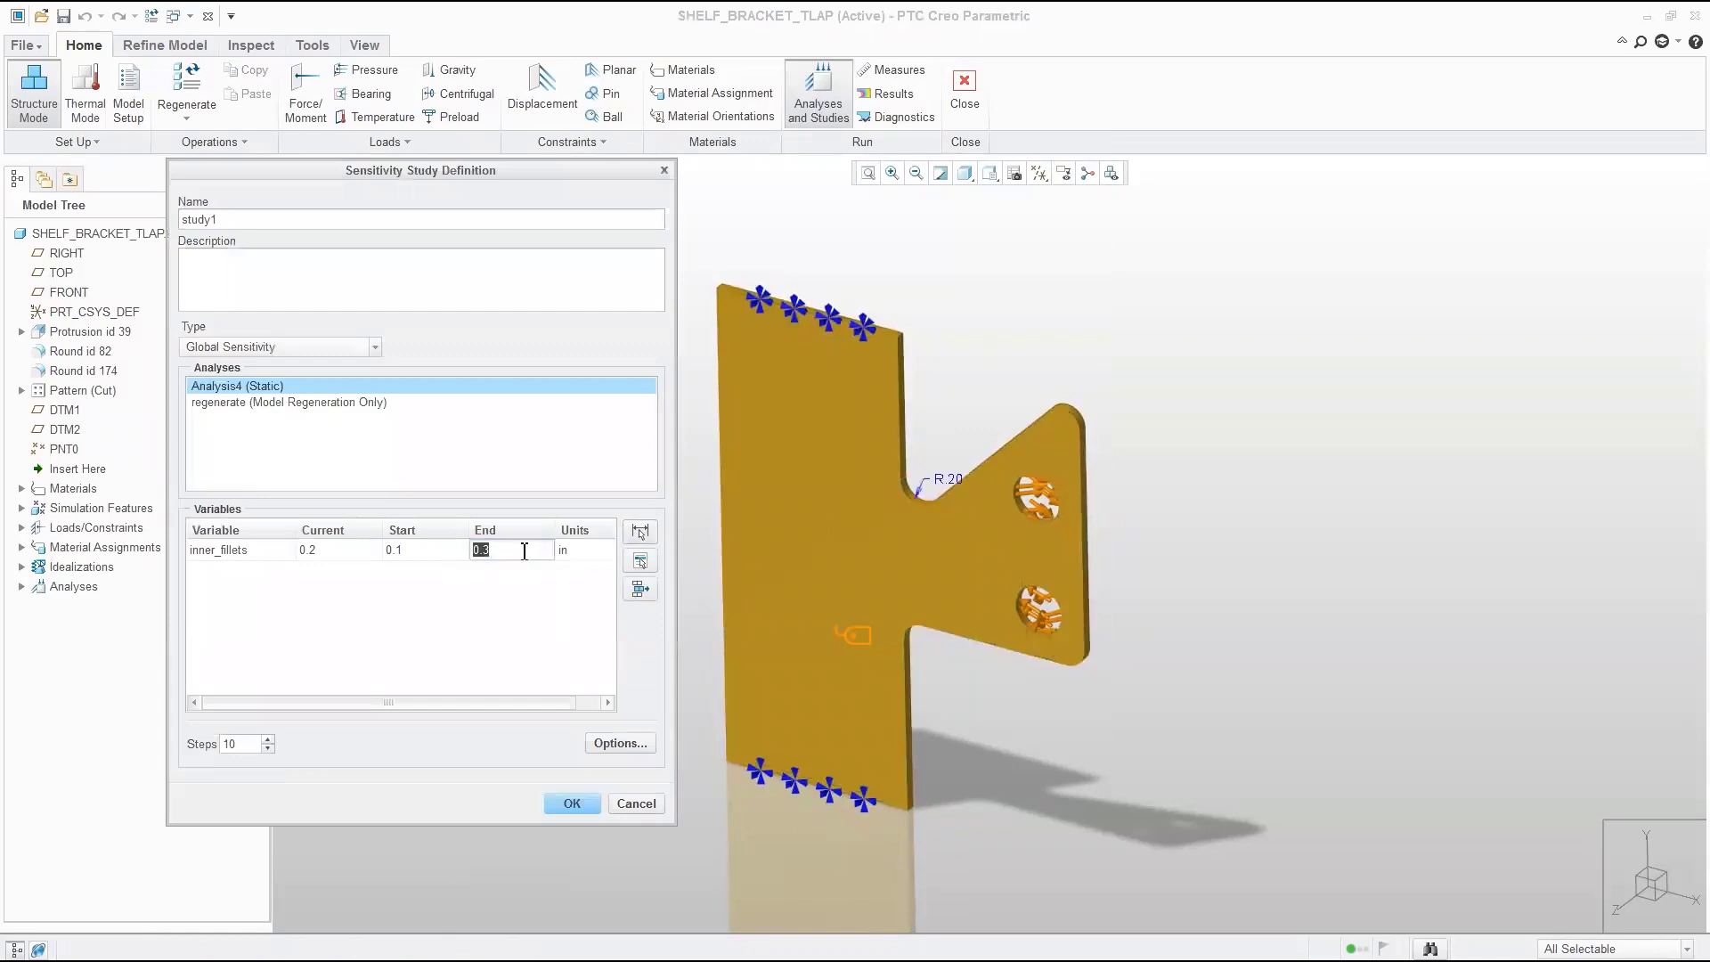
text(.5)
Set the sensitivity study to 4 steps and accept its definition
double_click(259, 744)
text(4)
click(568, 803)
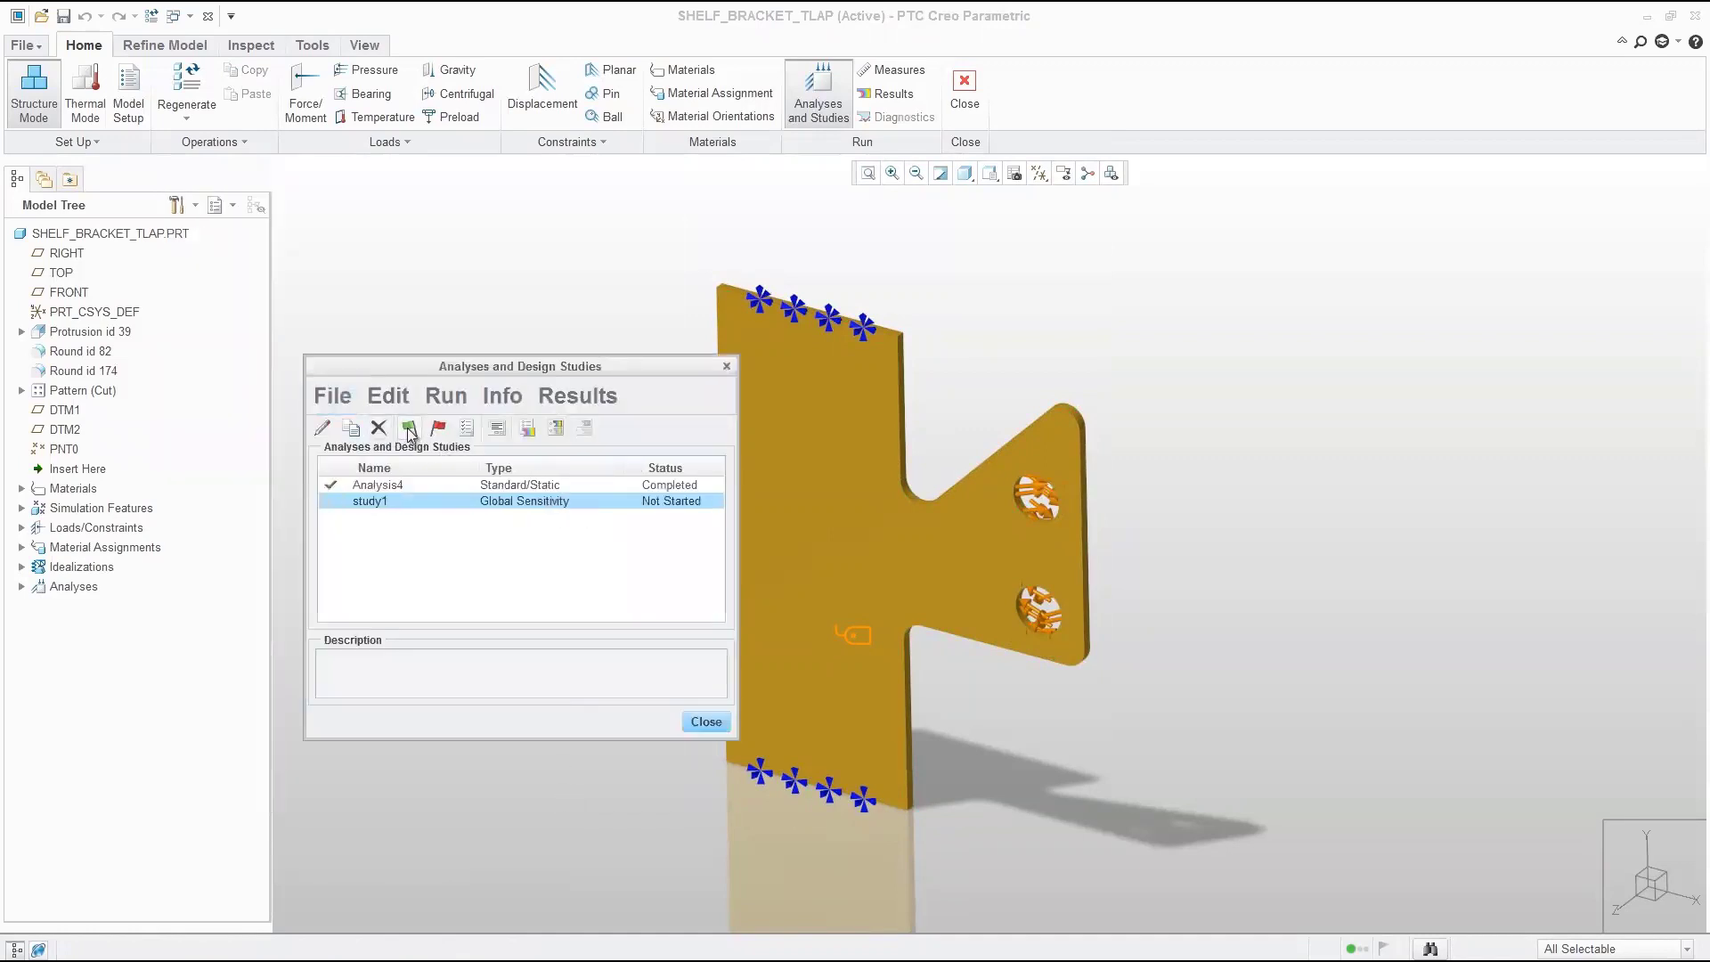
Run the sensitivity study study1 without interactive diagnostics and check its run status summary
click(409, 428)
click(943, 521)
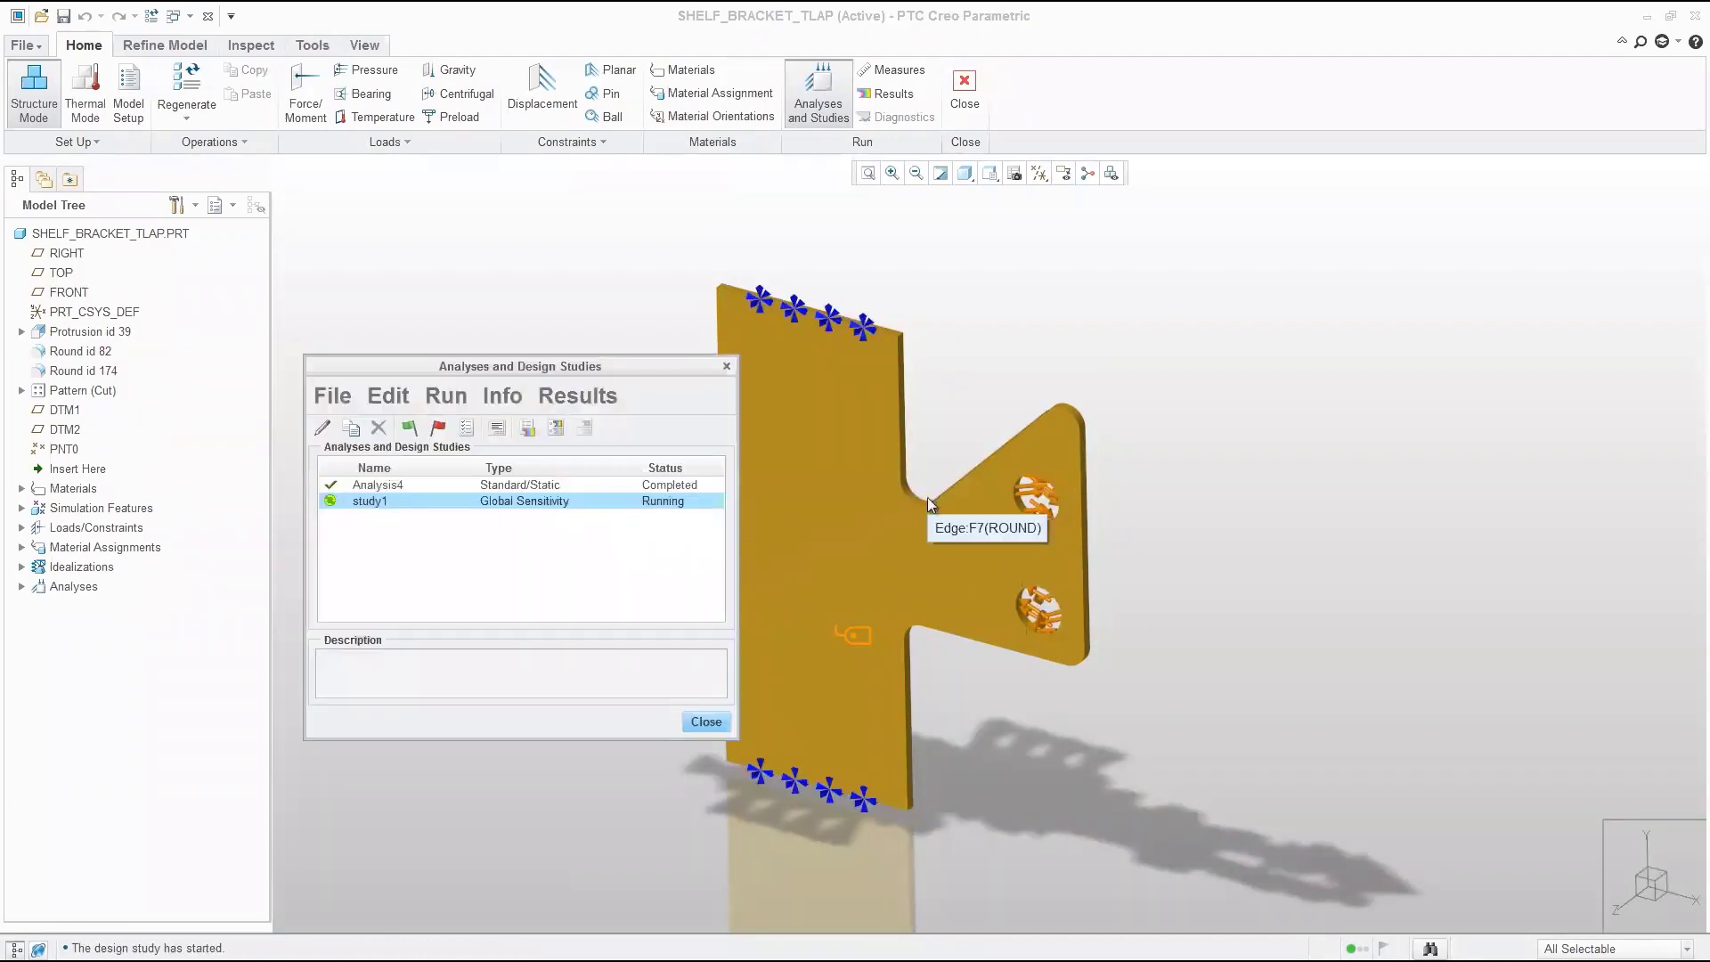
click(497, 428)
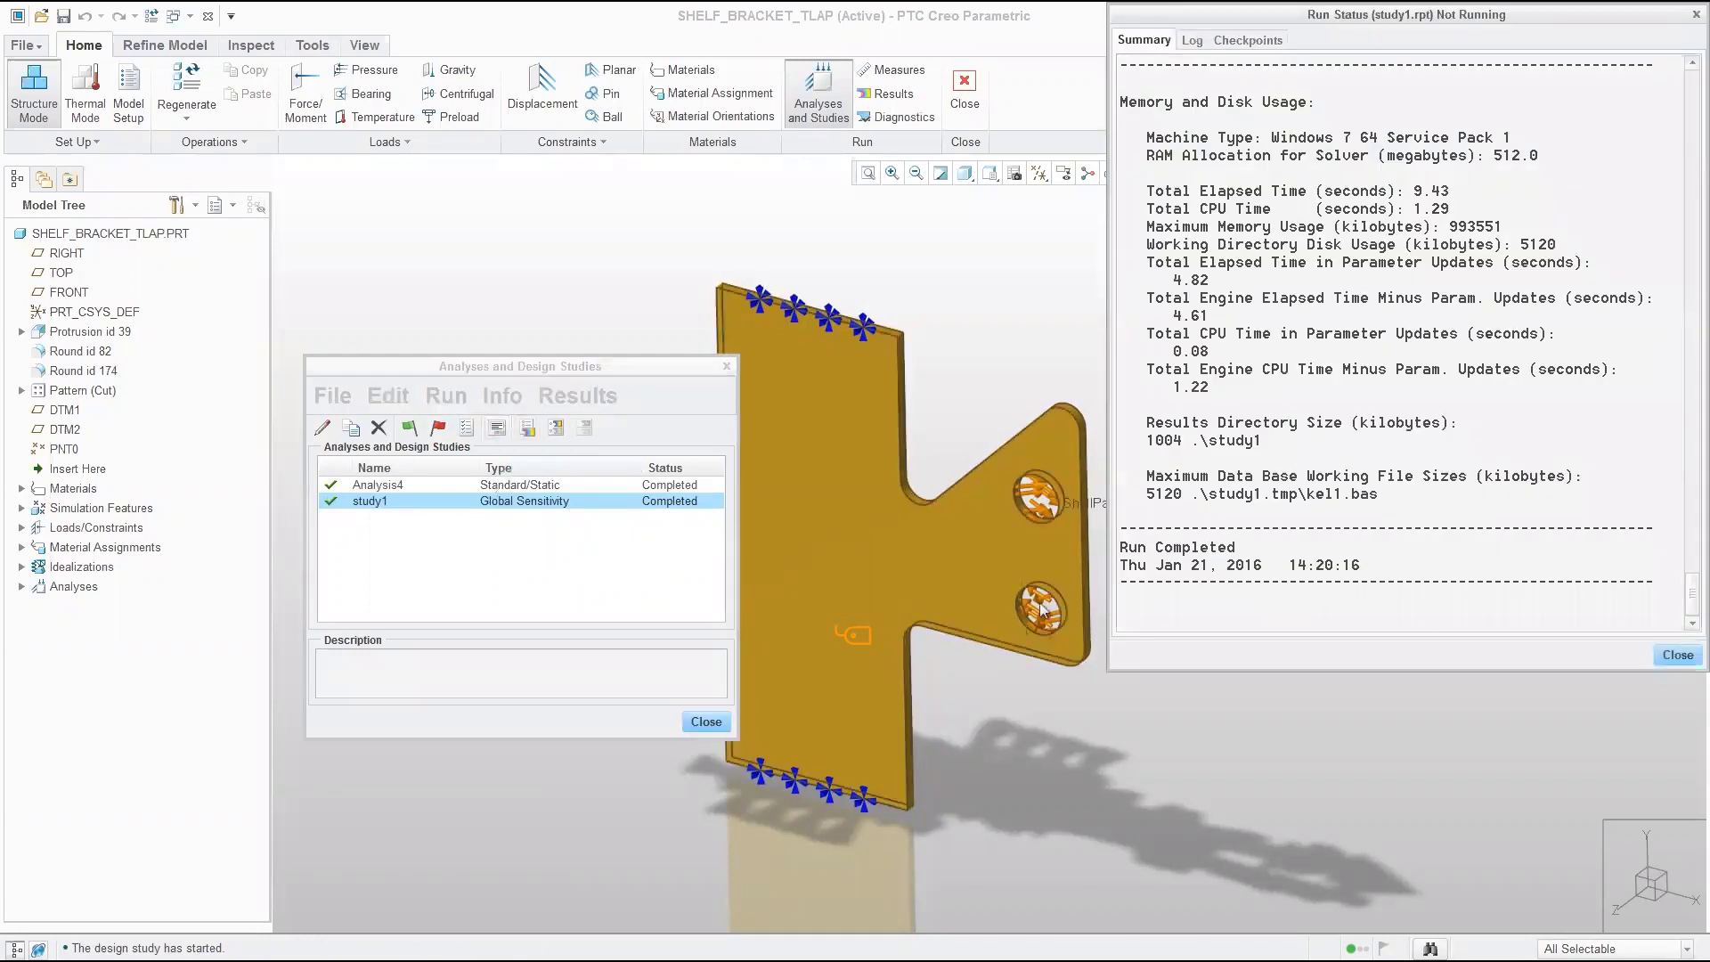
Graph the max_stress_vm measure in psi against the inner_fillets design variable for study1
click(527, 428)
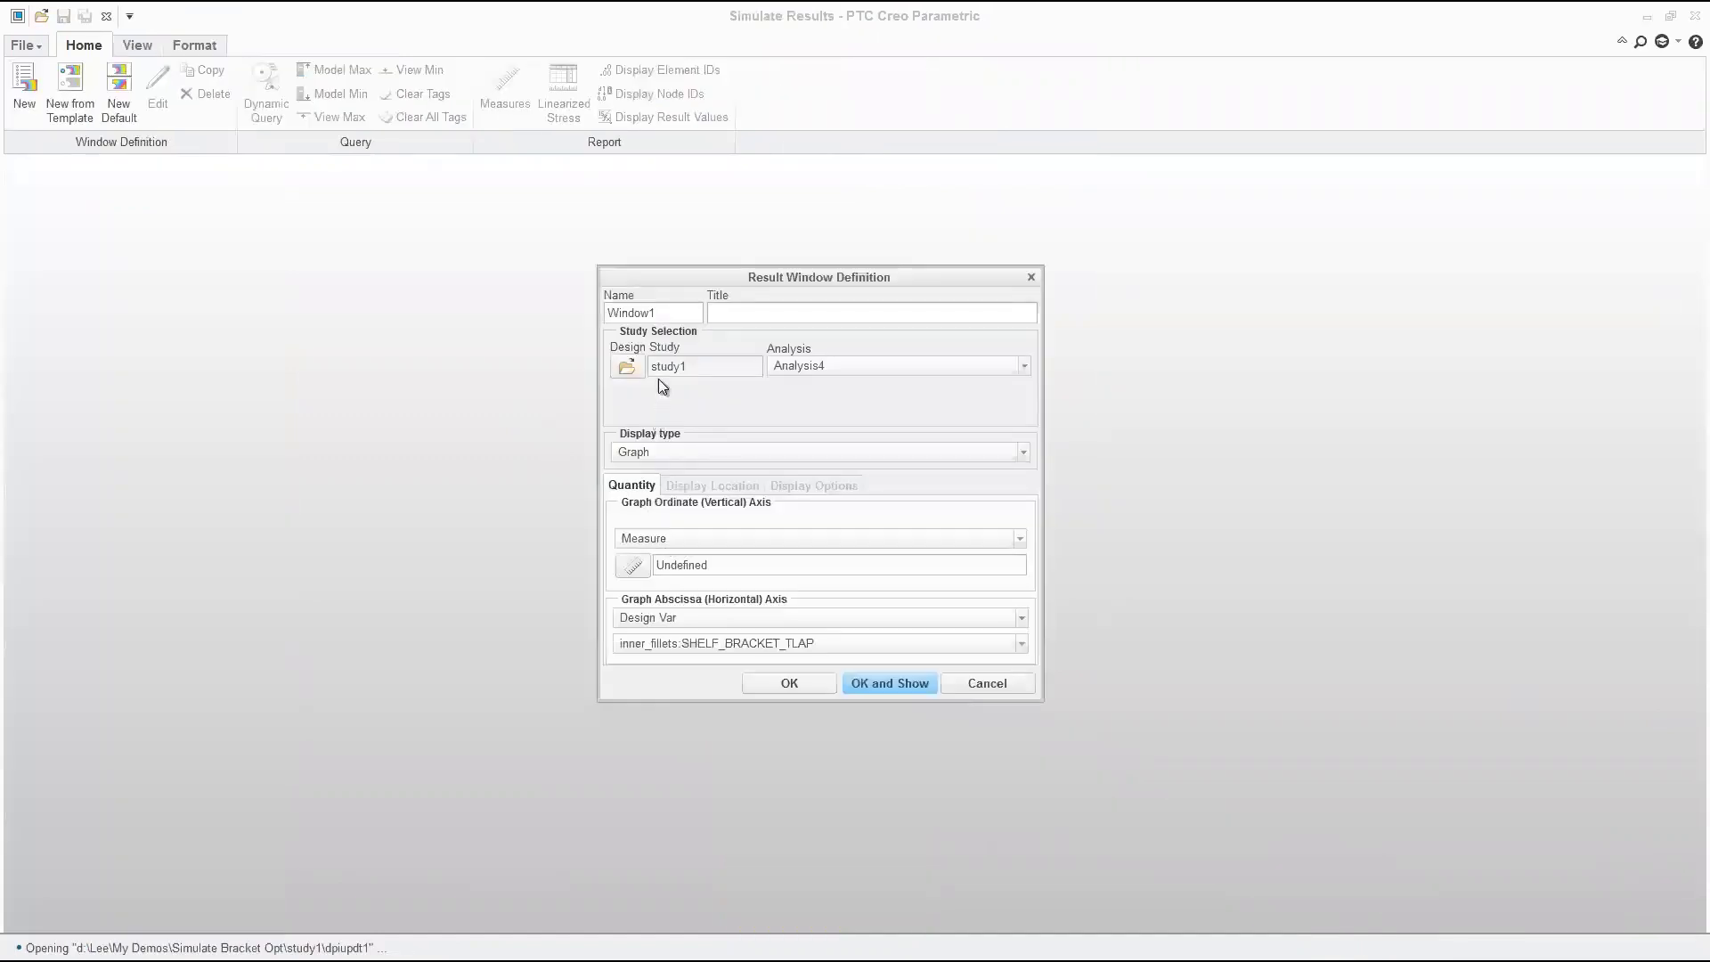
click(635, 567)
scroll(1394, 308, down, 3)
scroll(1395, 312, down, 3)
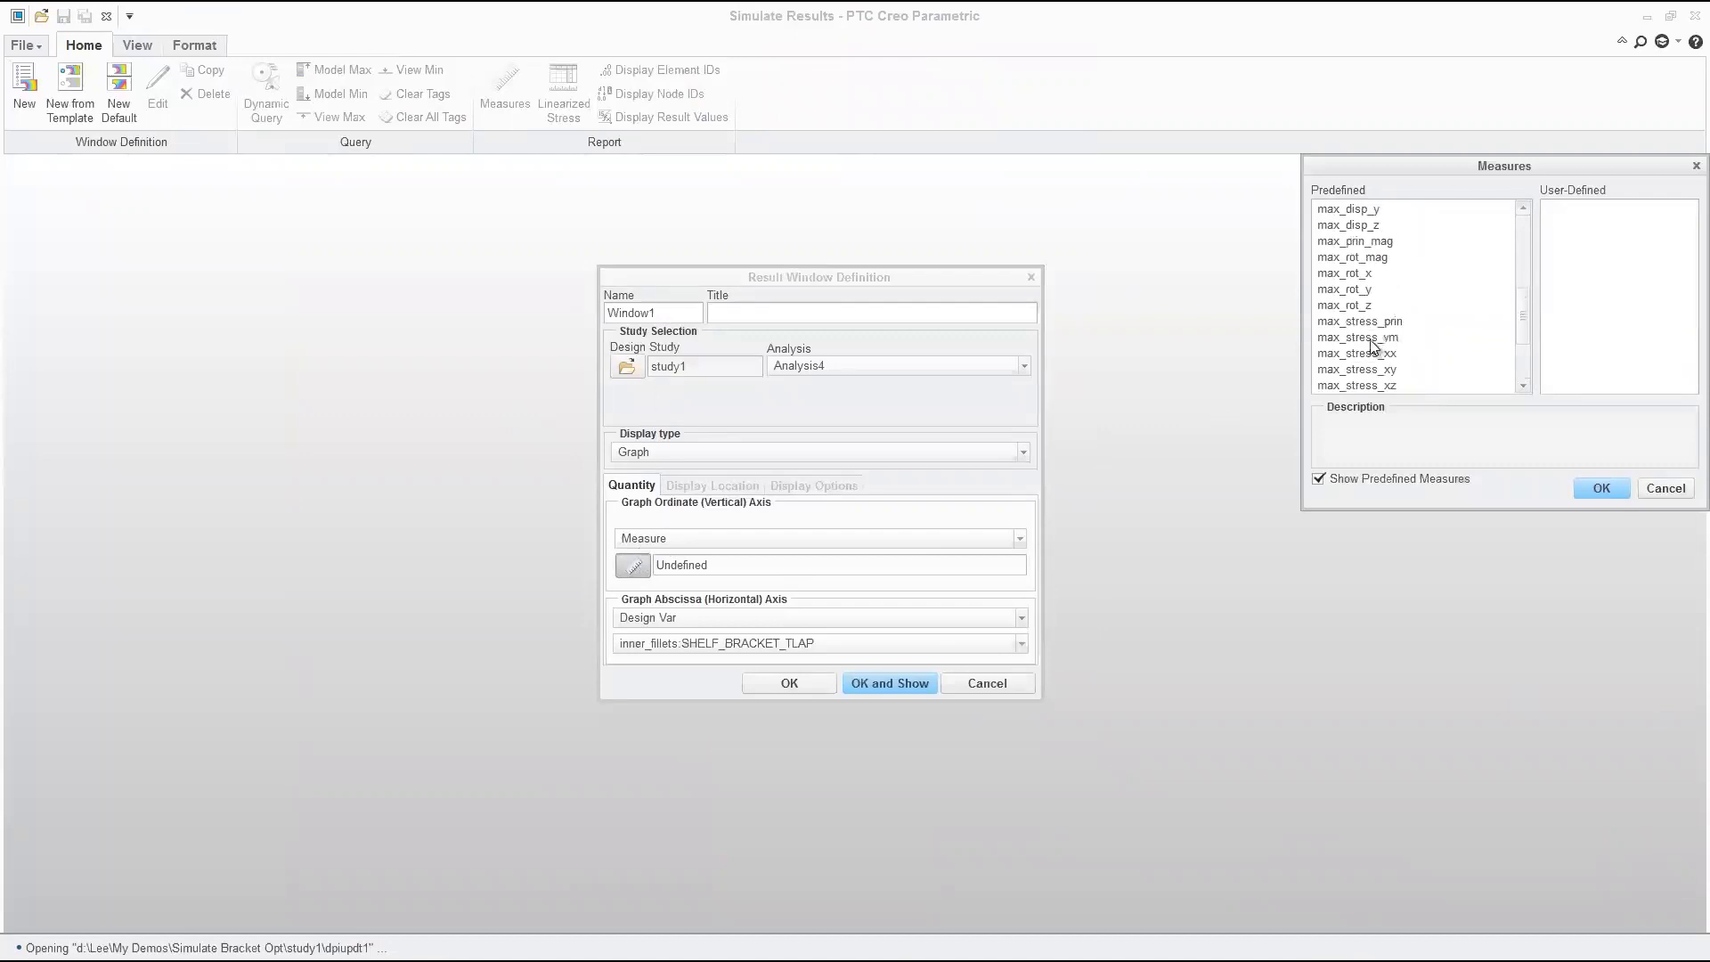
click(1371, 339)
click(1601, 492)
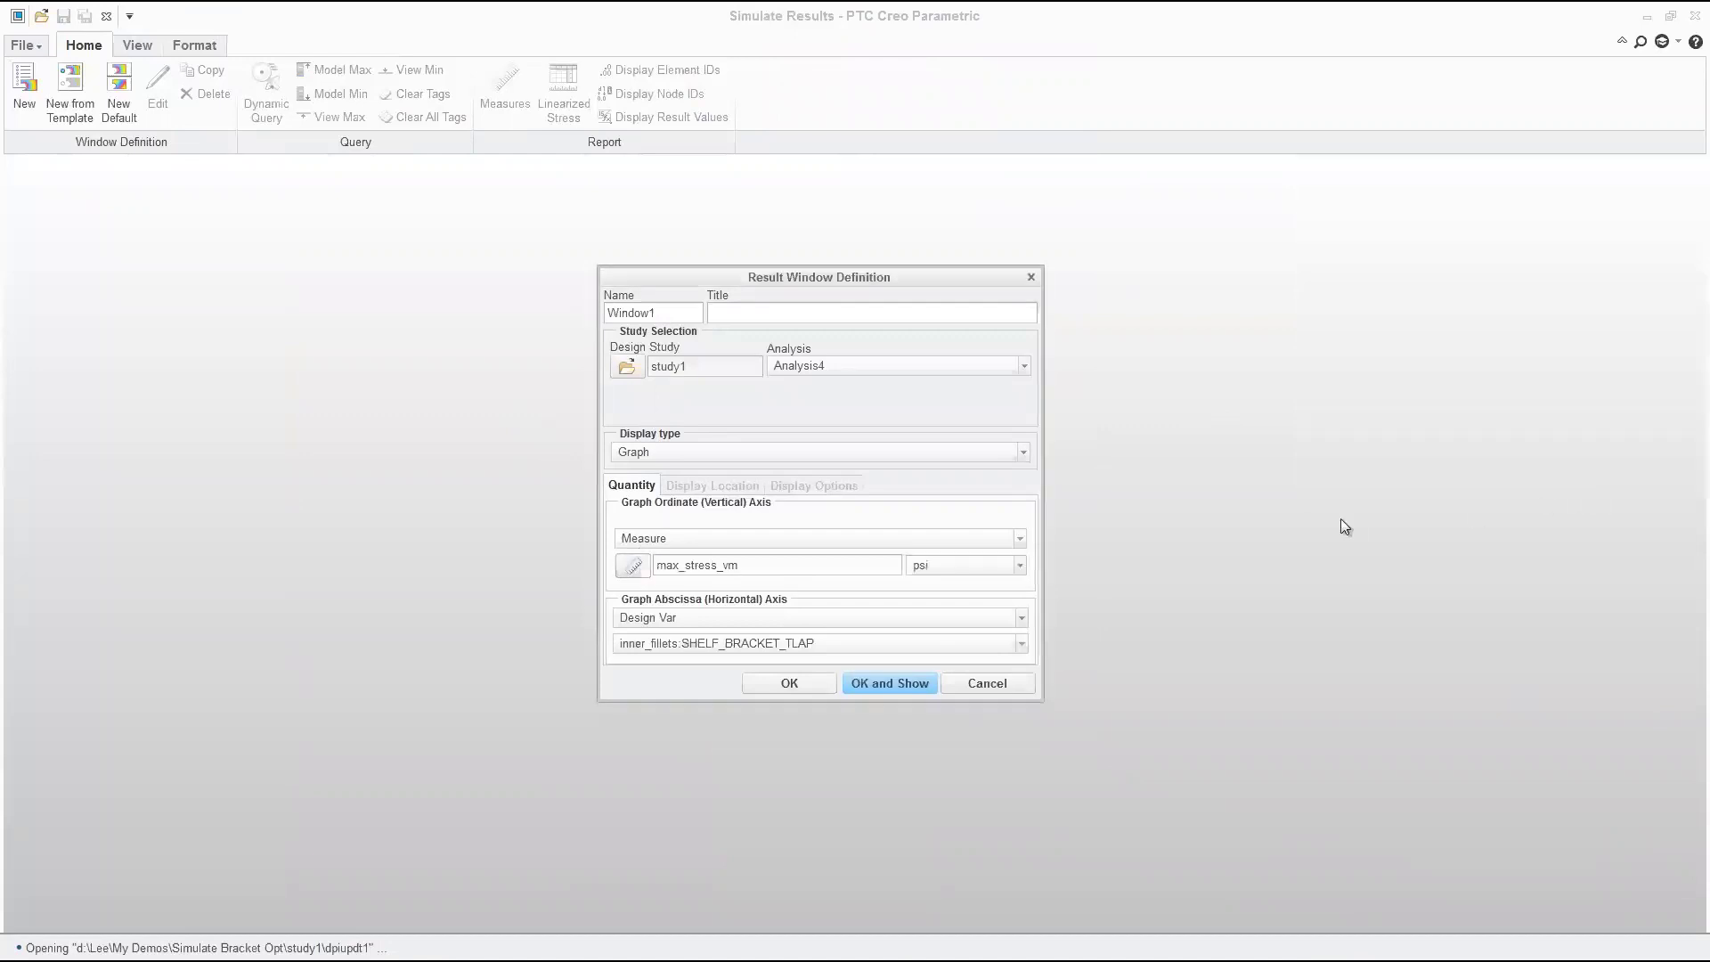
click(885, 683)
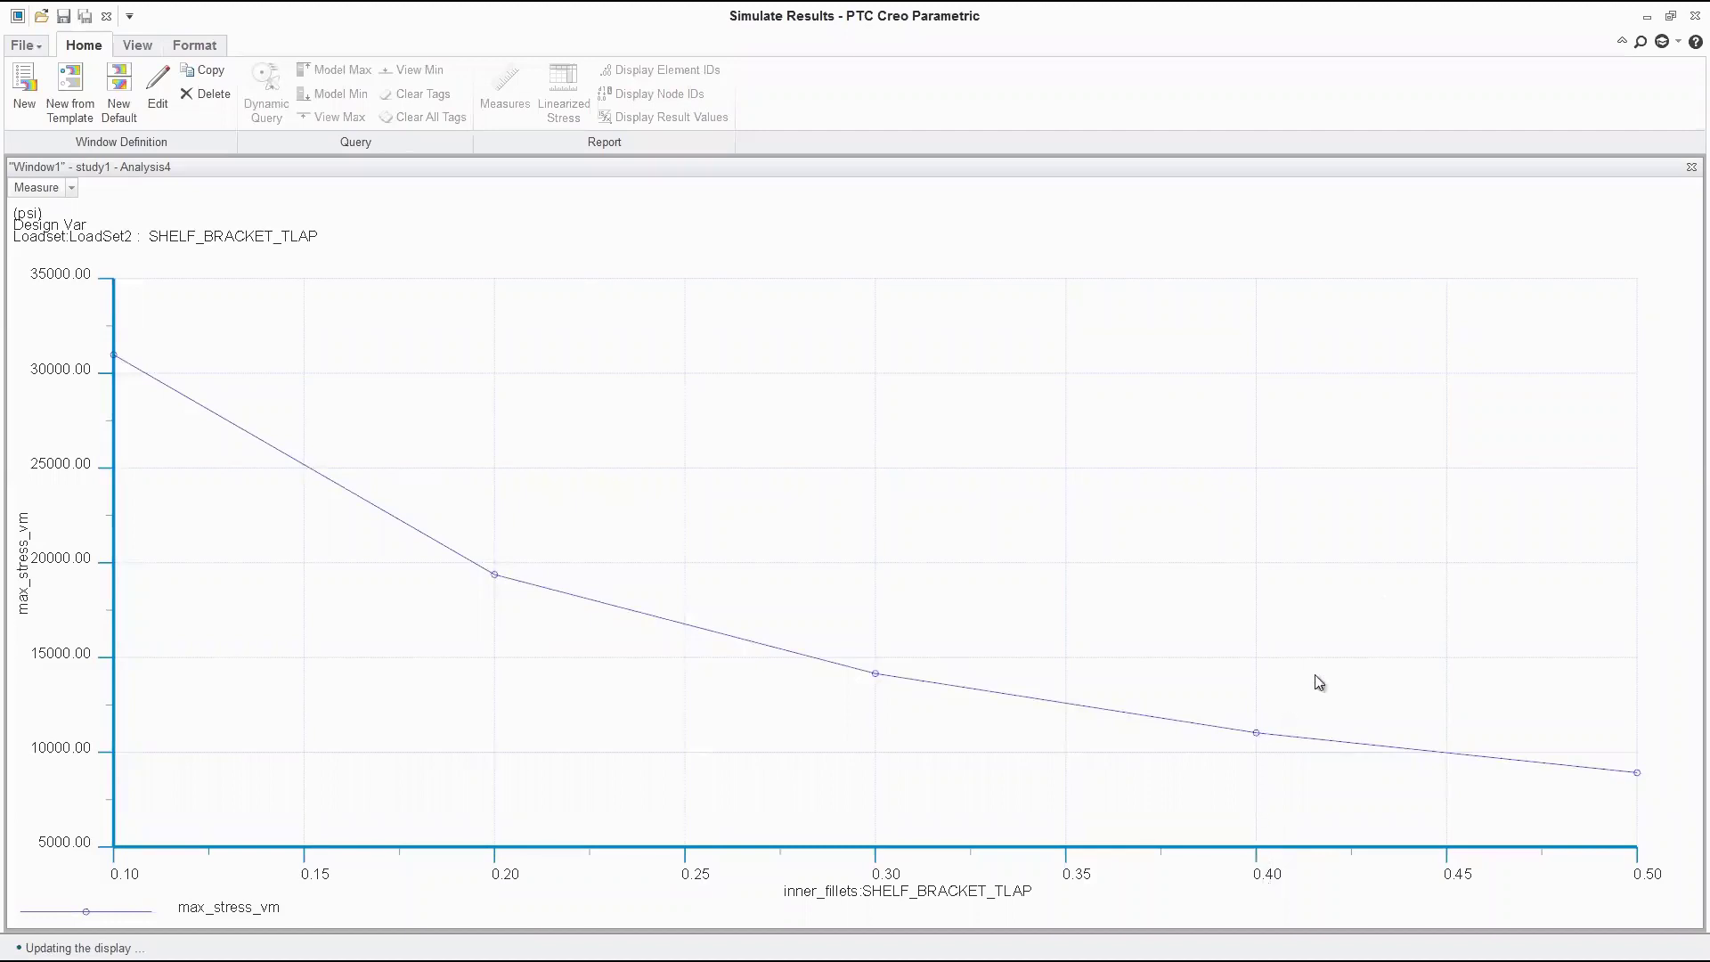
Close the sensitivity graph results and the study's run status report
click(1700, 20)
click(851, 545)
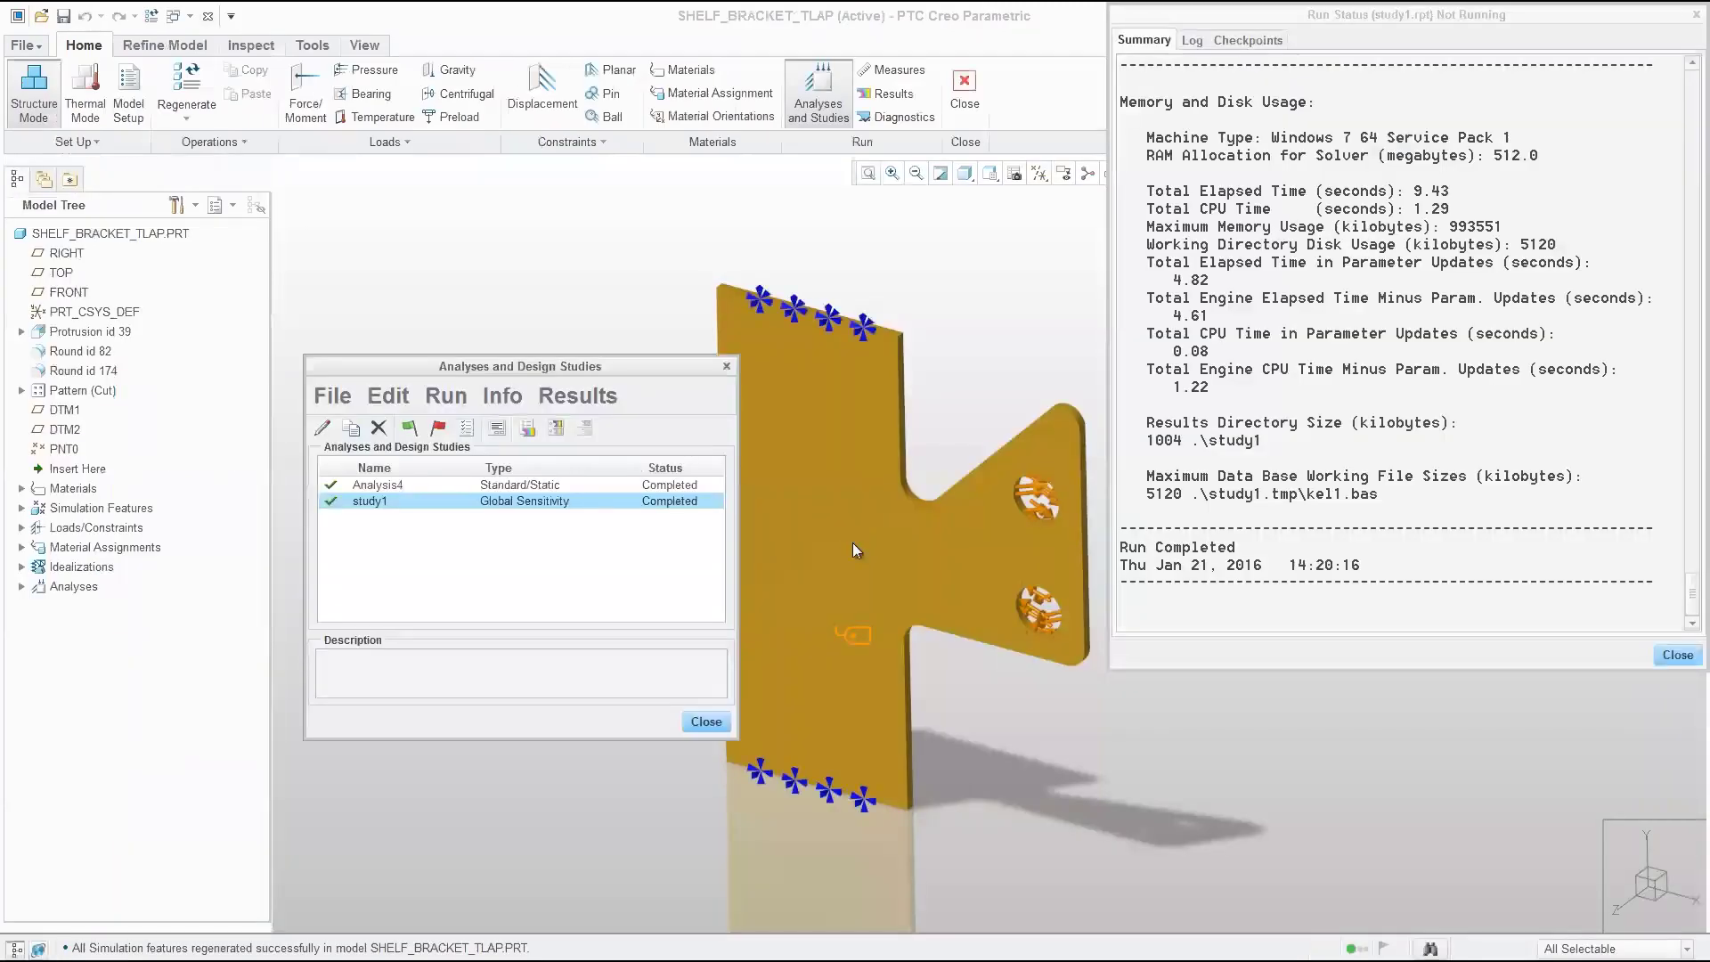
click(1667, 653)
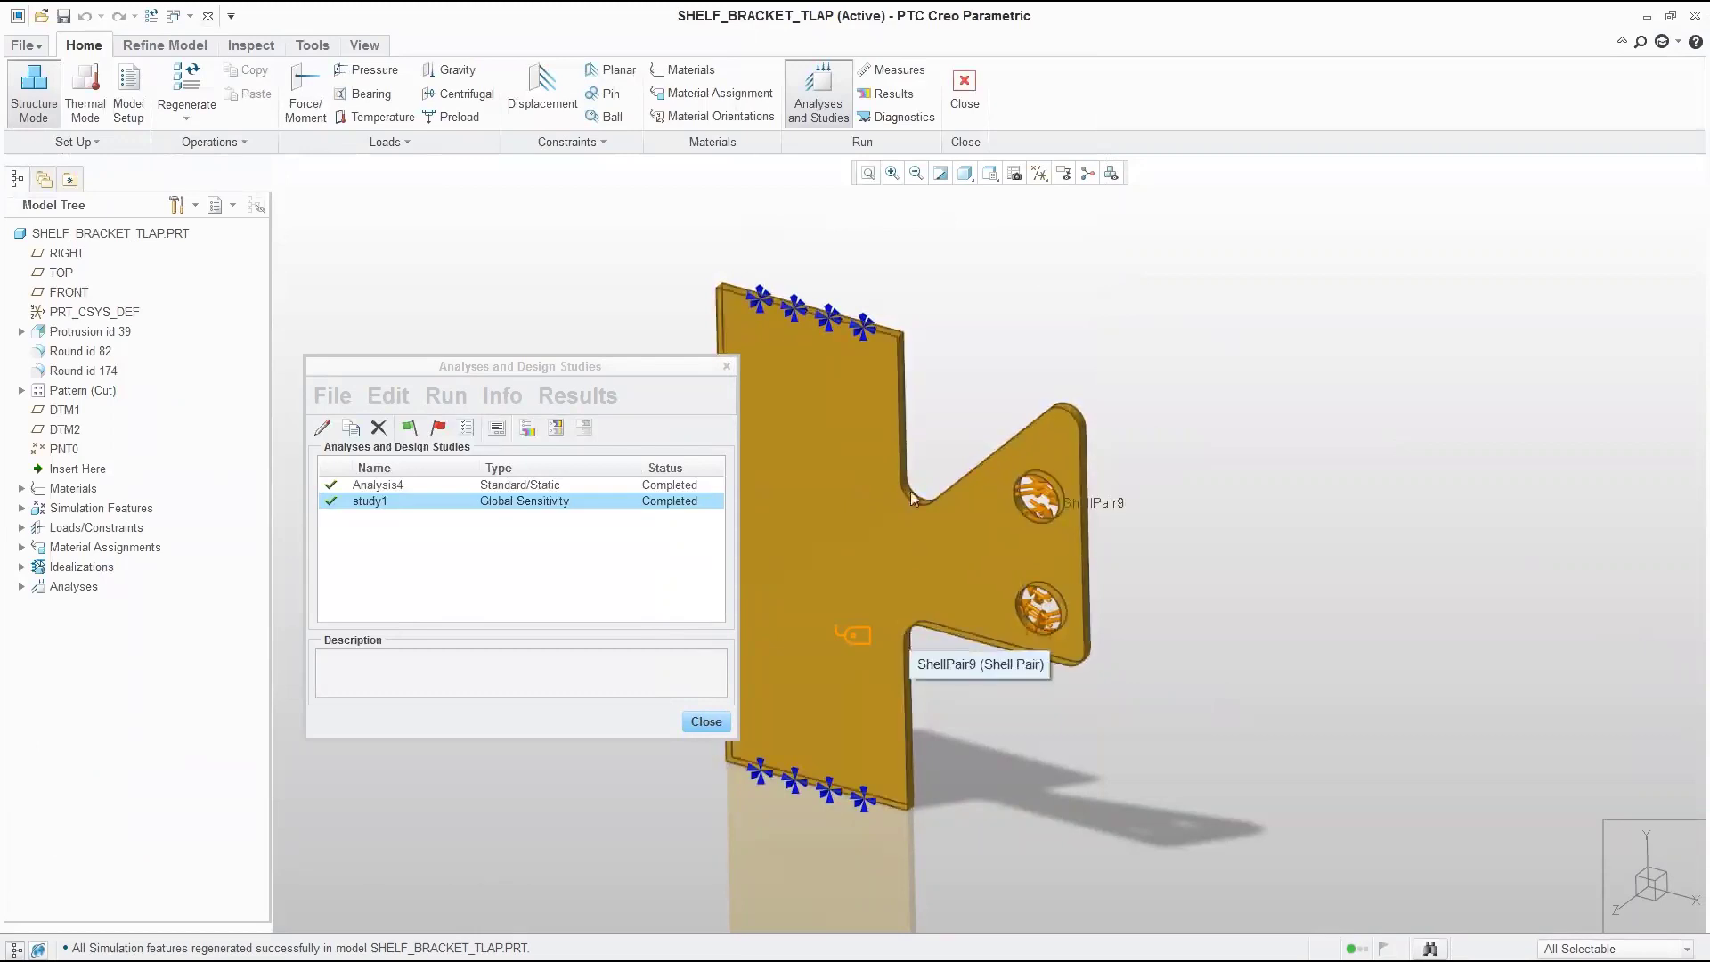
Create a new optimization design study of type Optimization with the goal of minimizing total_mass
click(333, 398)
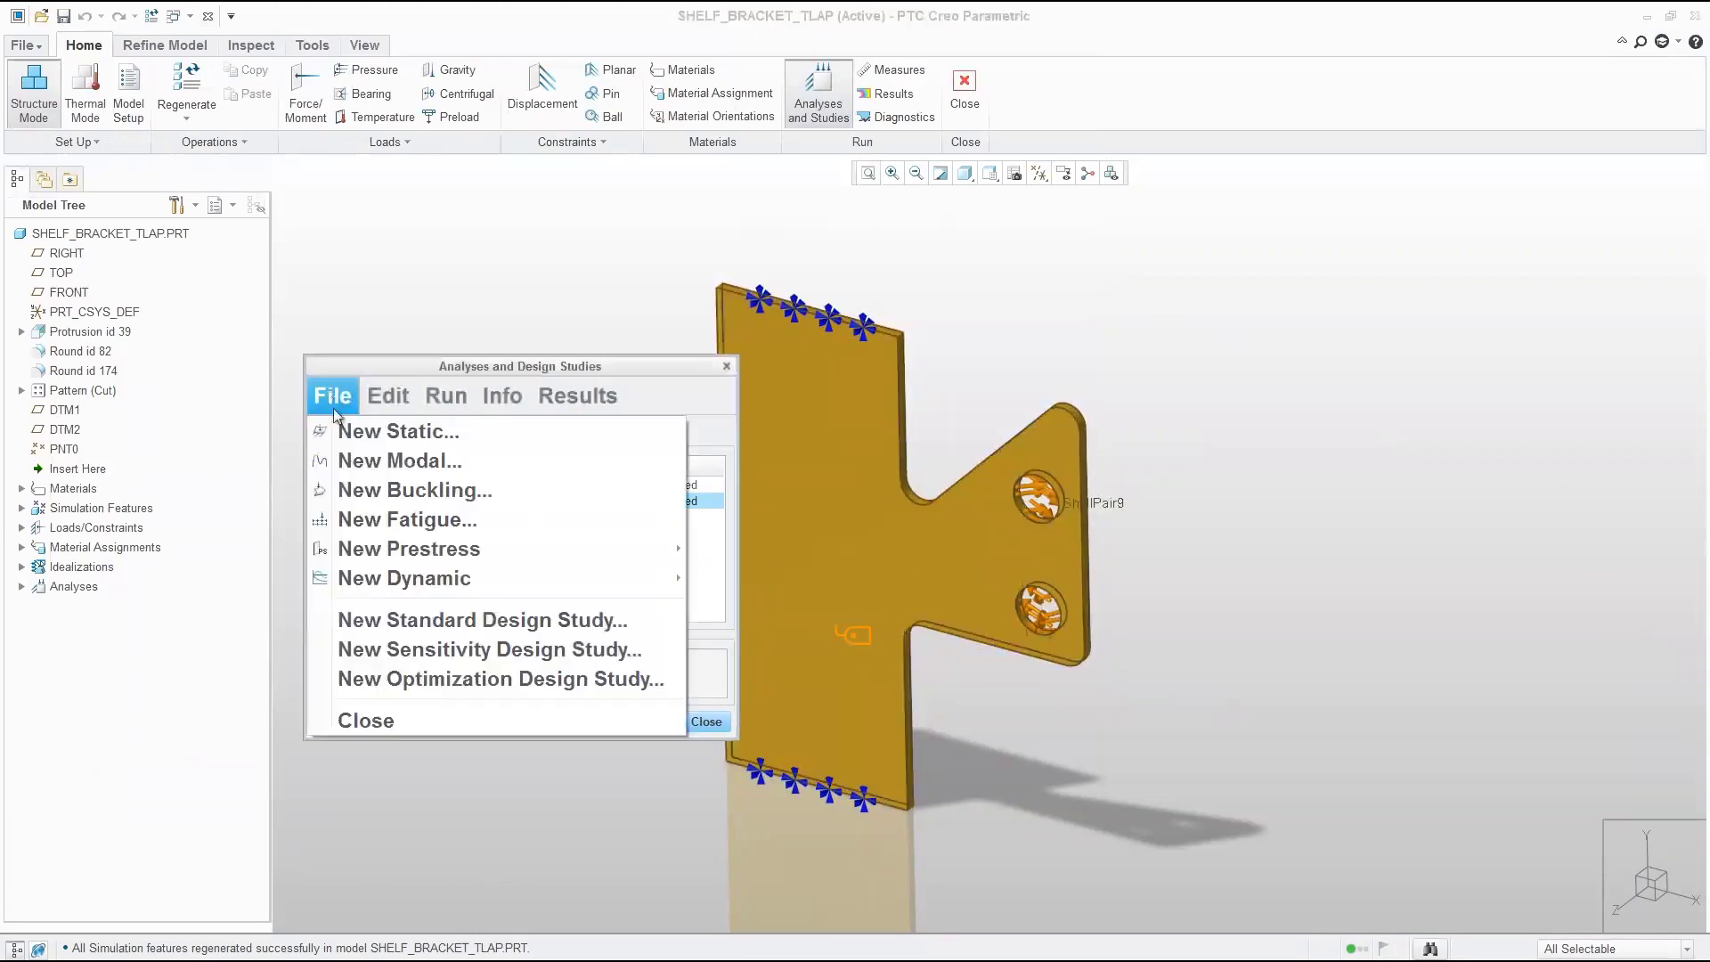
click(423, 682)
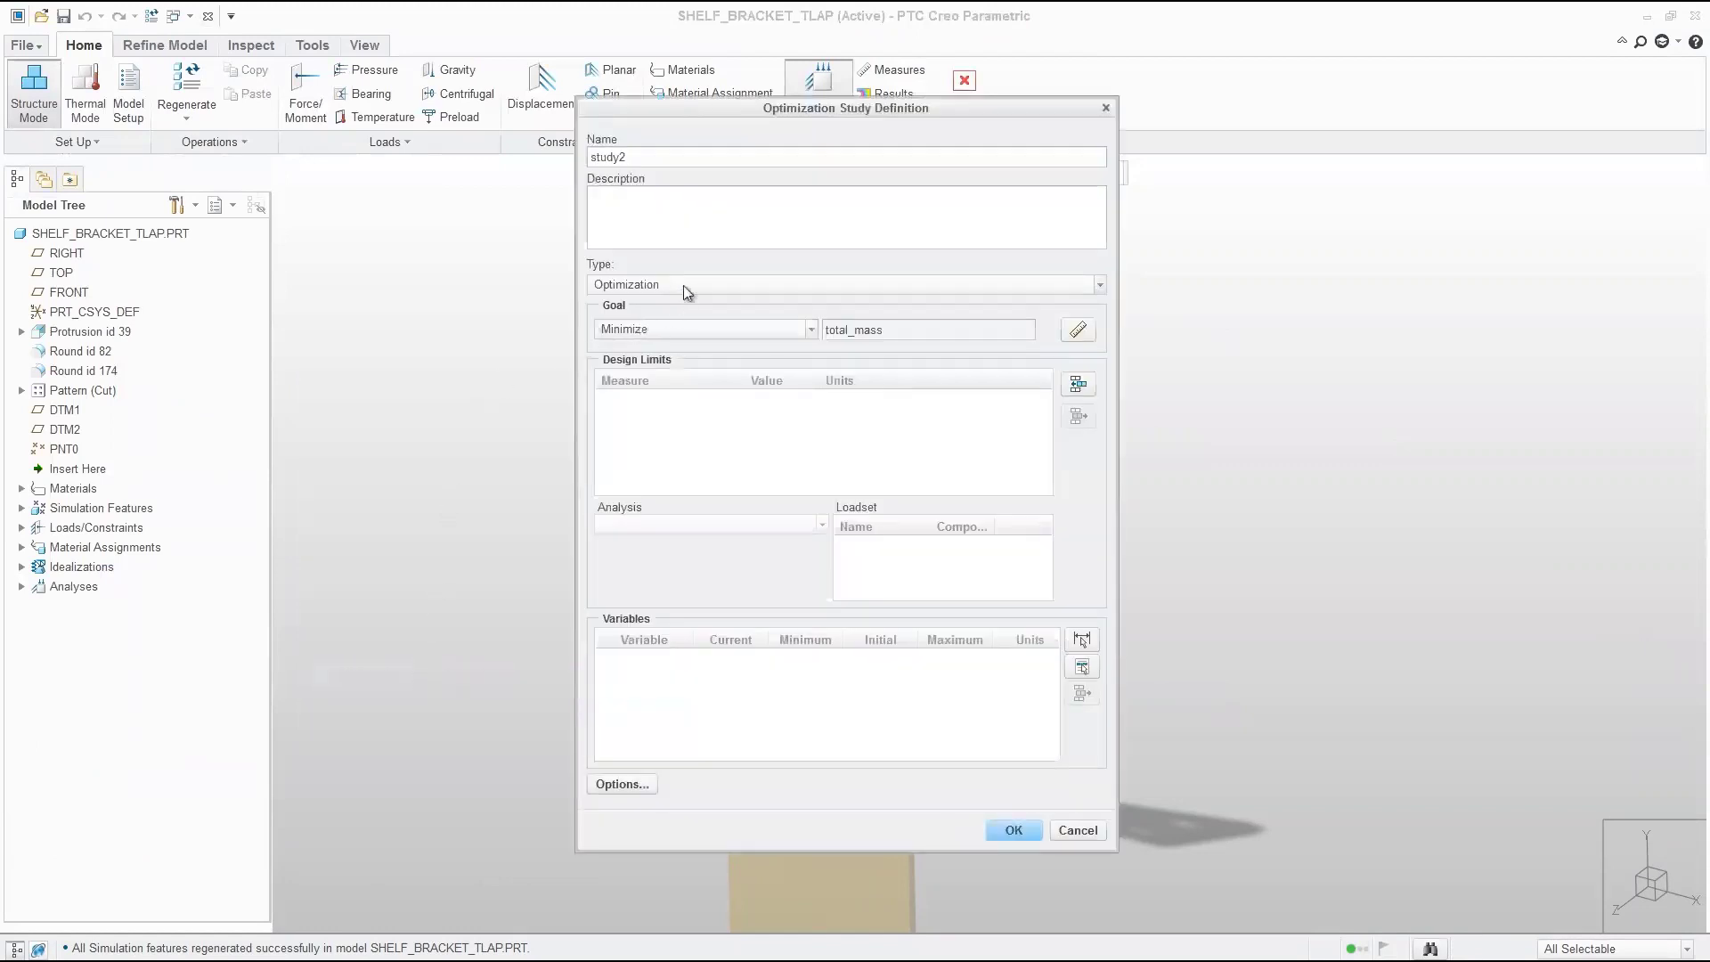
click(668, 286)
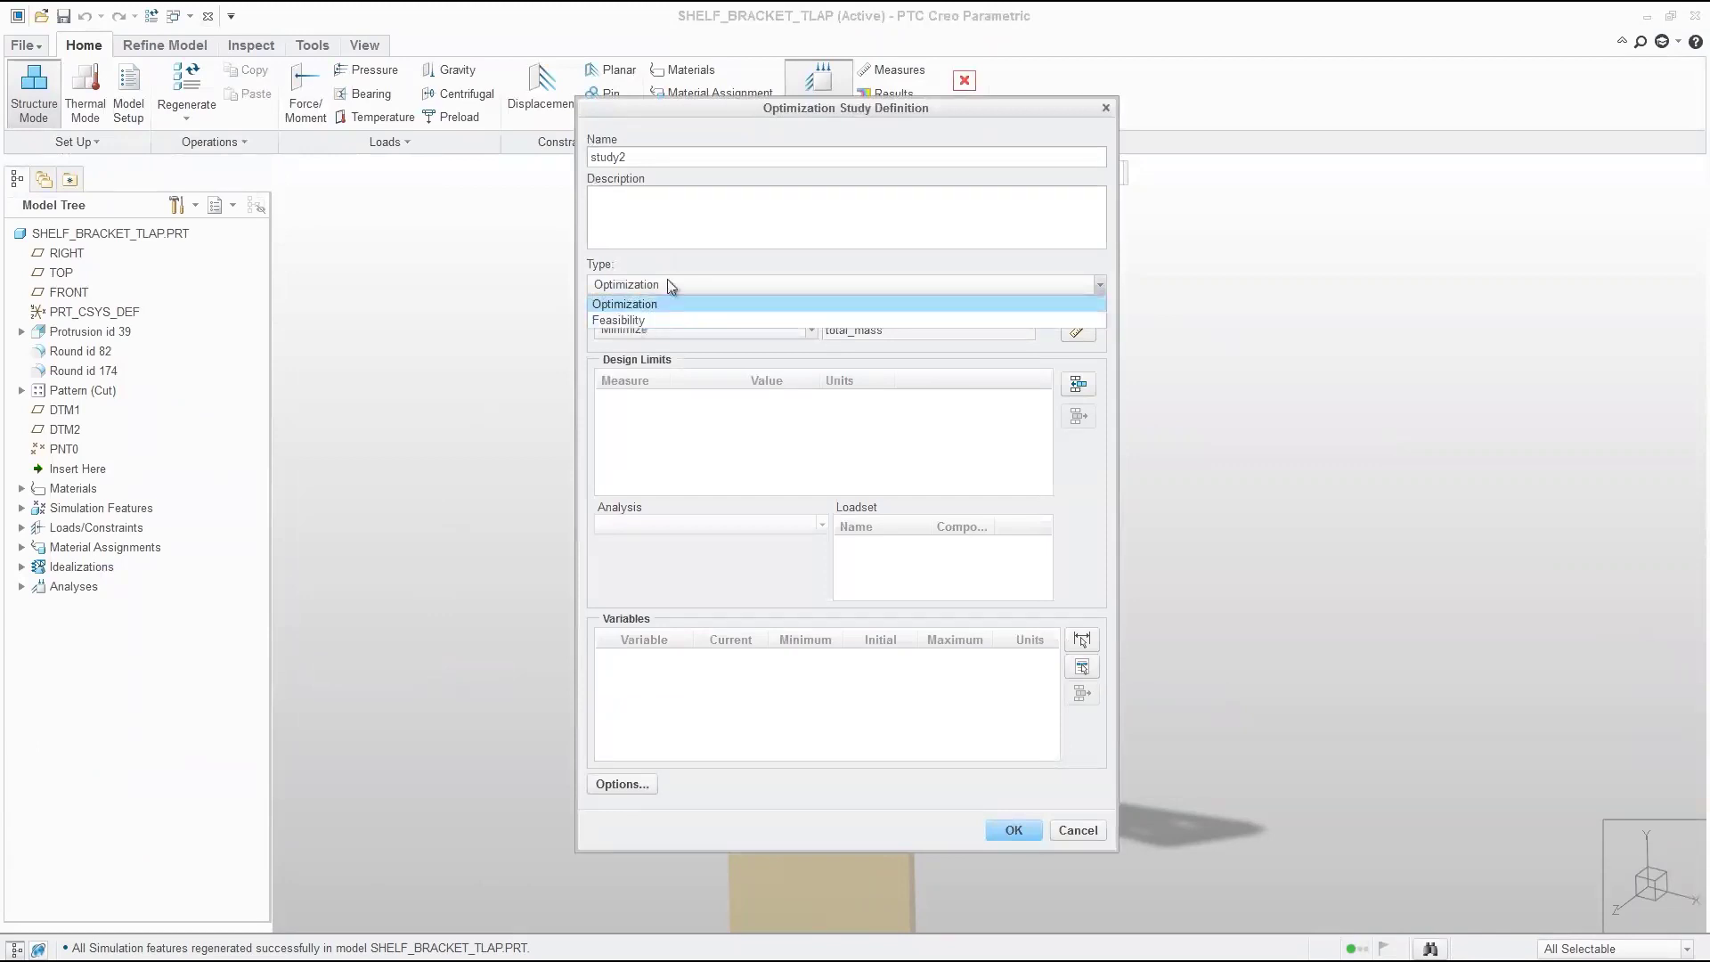
click(668, 285)
click(649, 330)
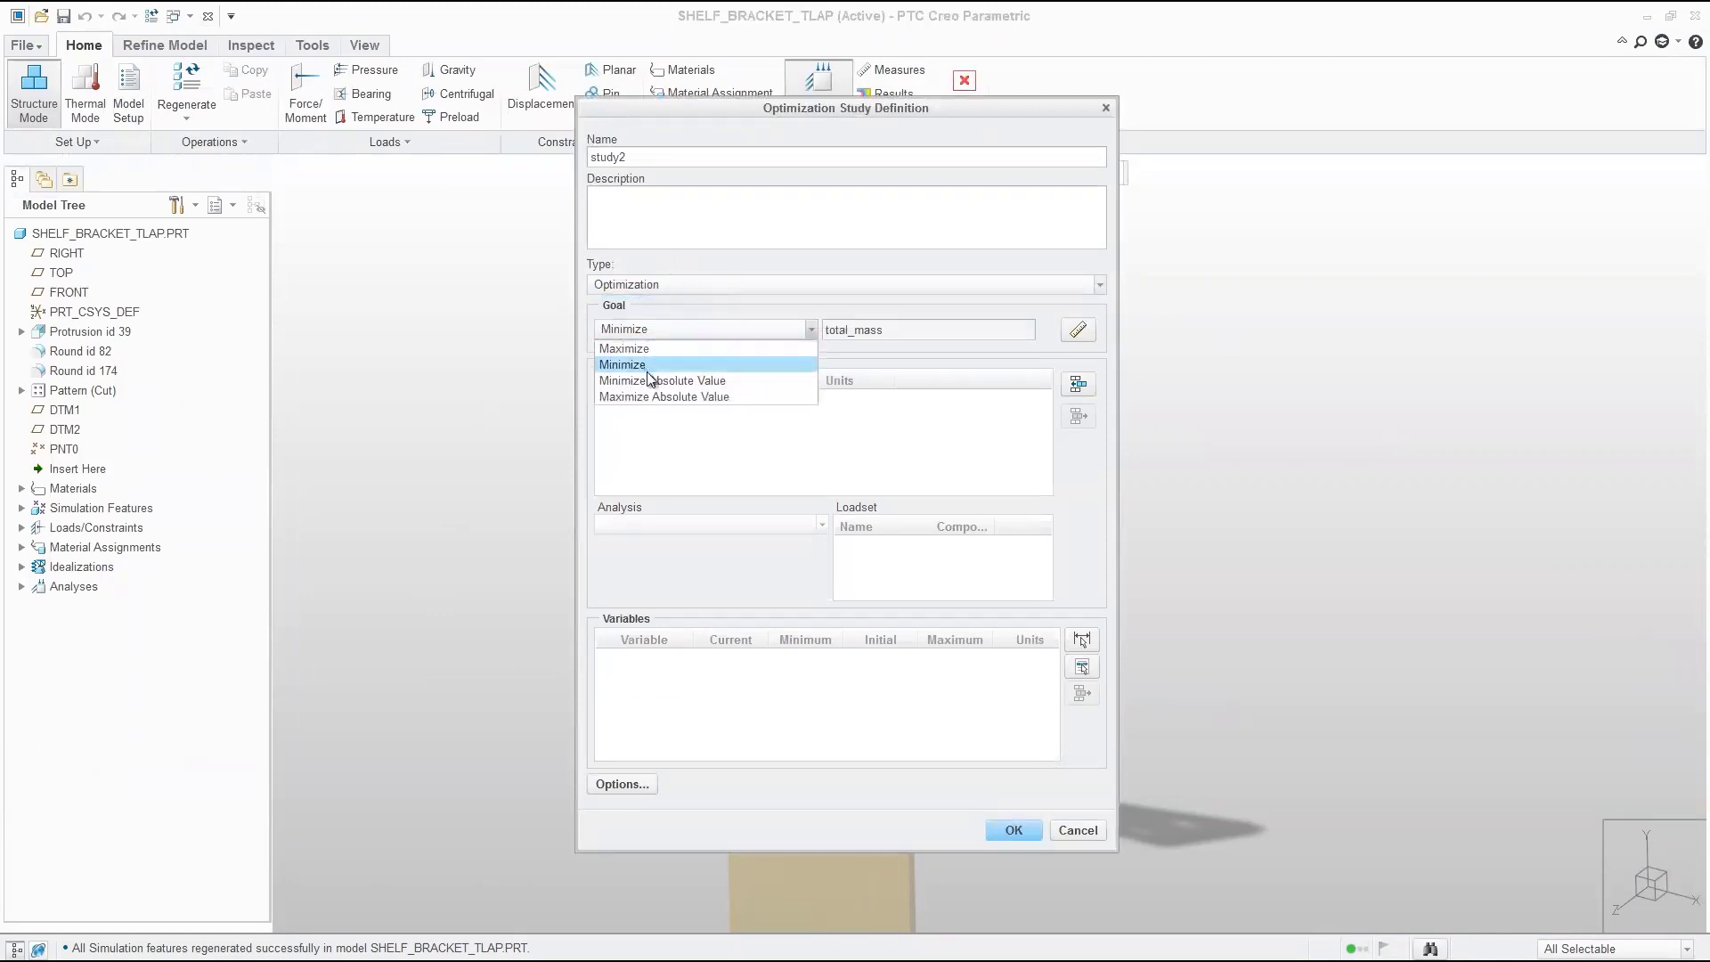
click(809, 308)
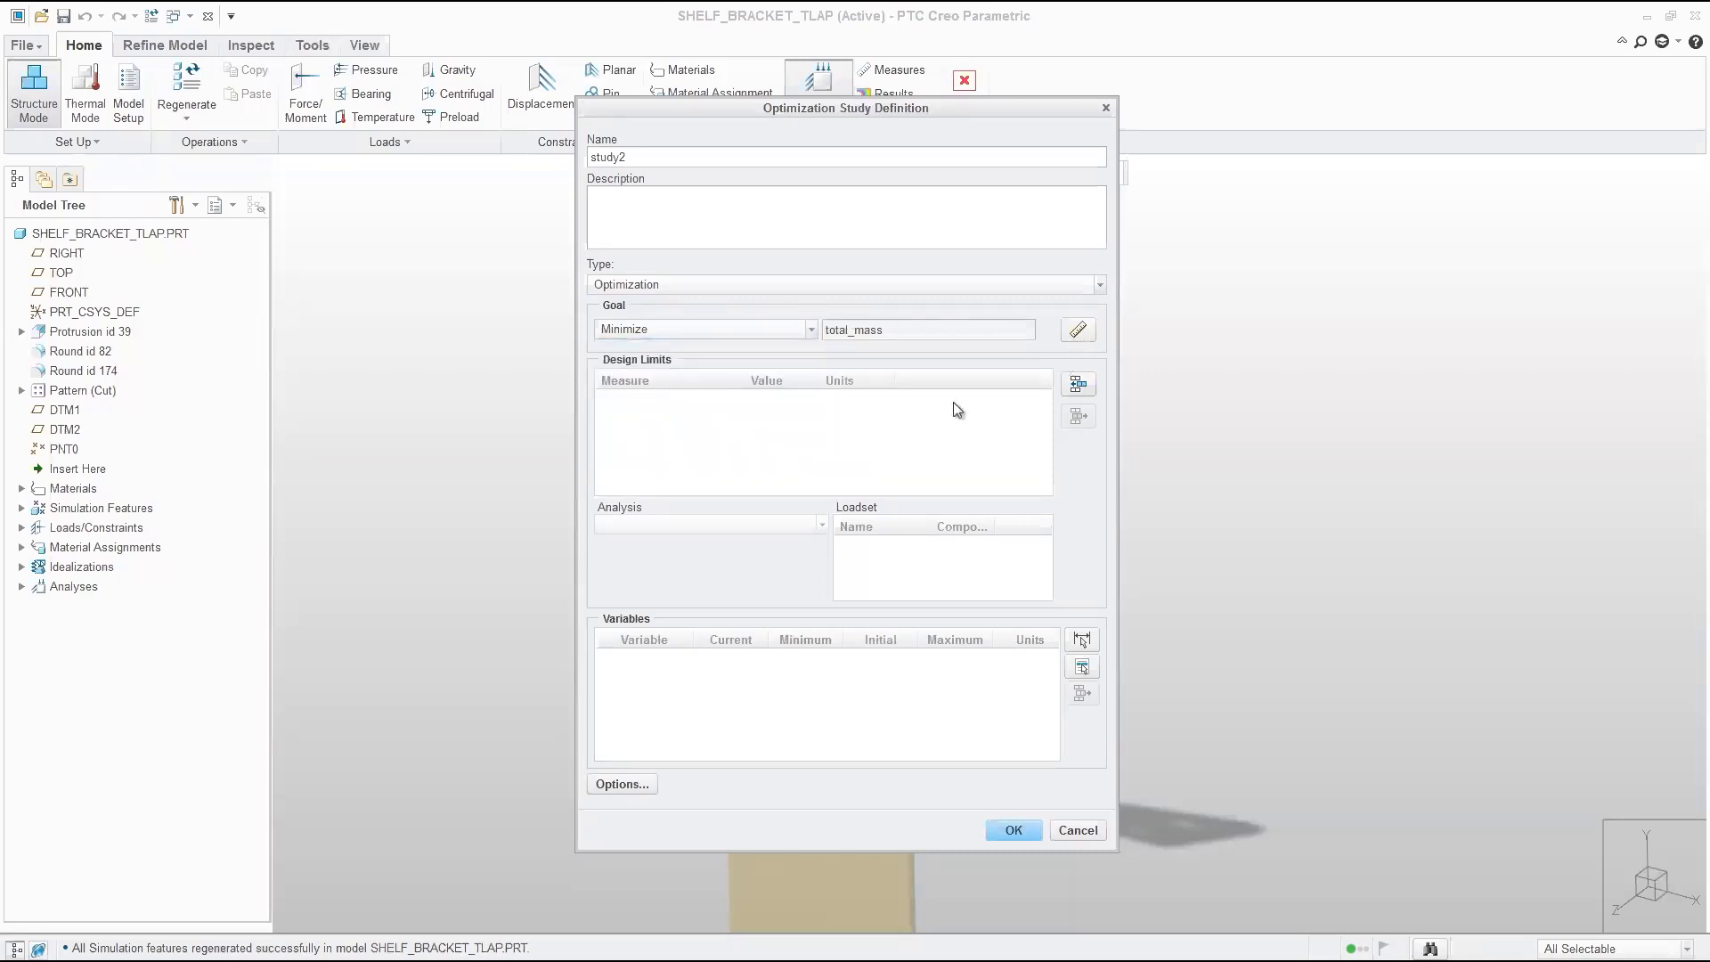
Add a design limit keeping max_stress_vm below 11000 lbf/in^2
click(1077, 386)
drag(1470, 255, 1474, 332)
click(1343, 306)
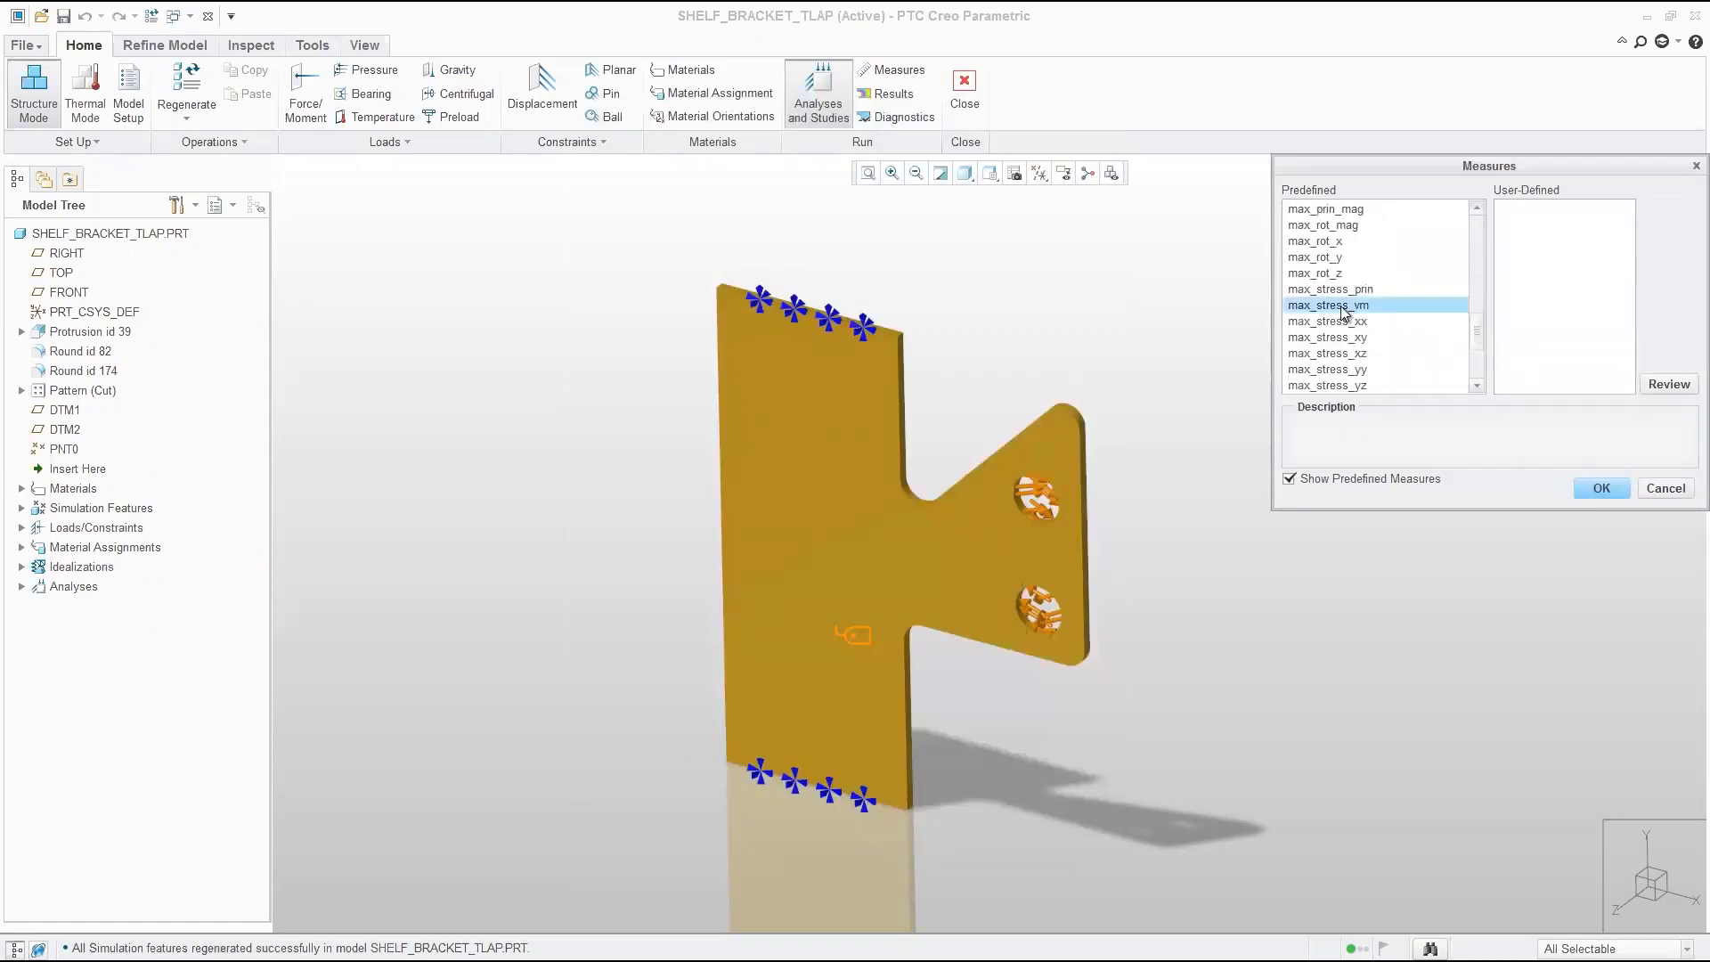
click(1591, 489)
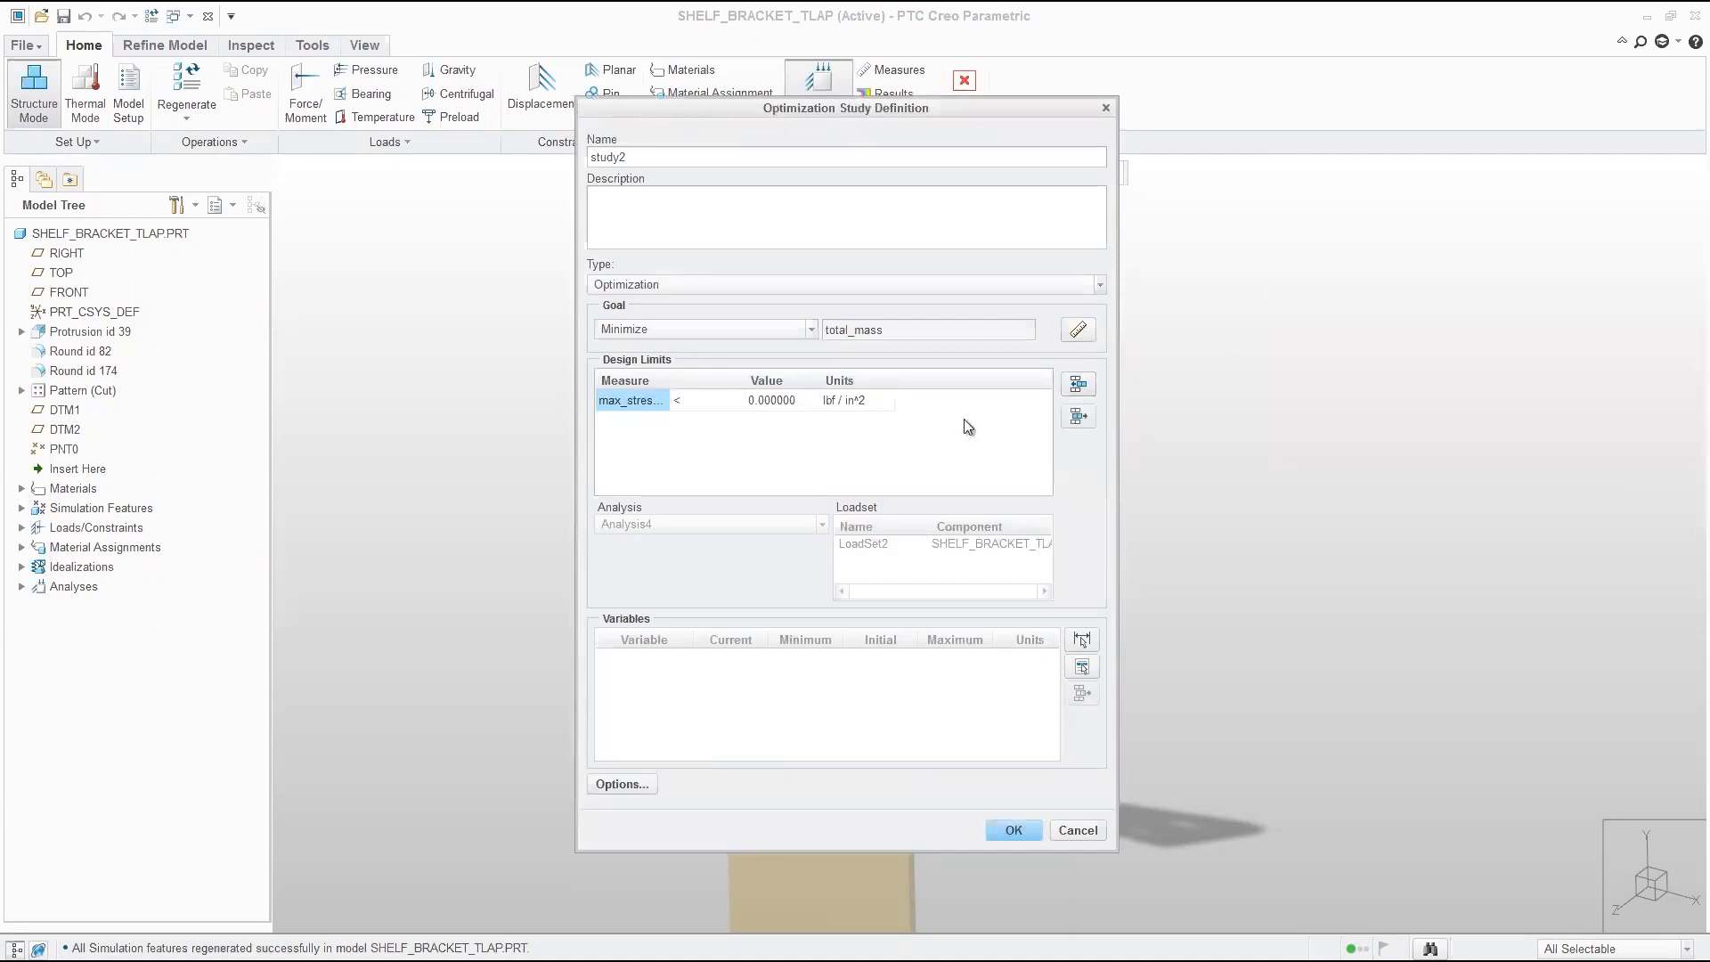
click(780, 403)
text(11000)
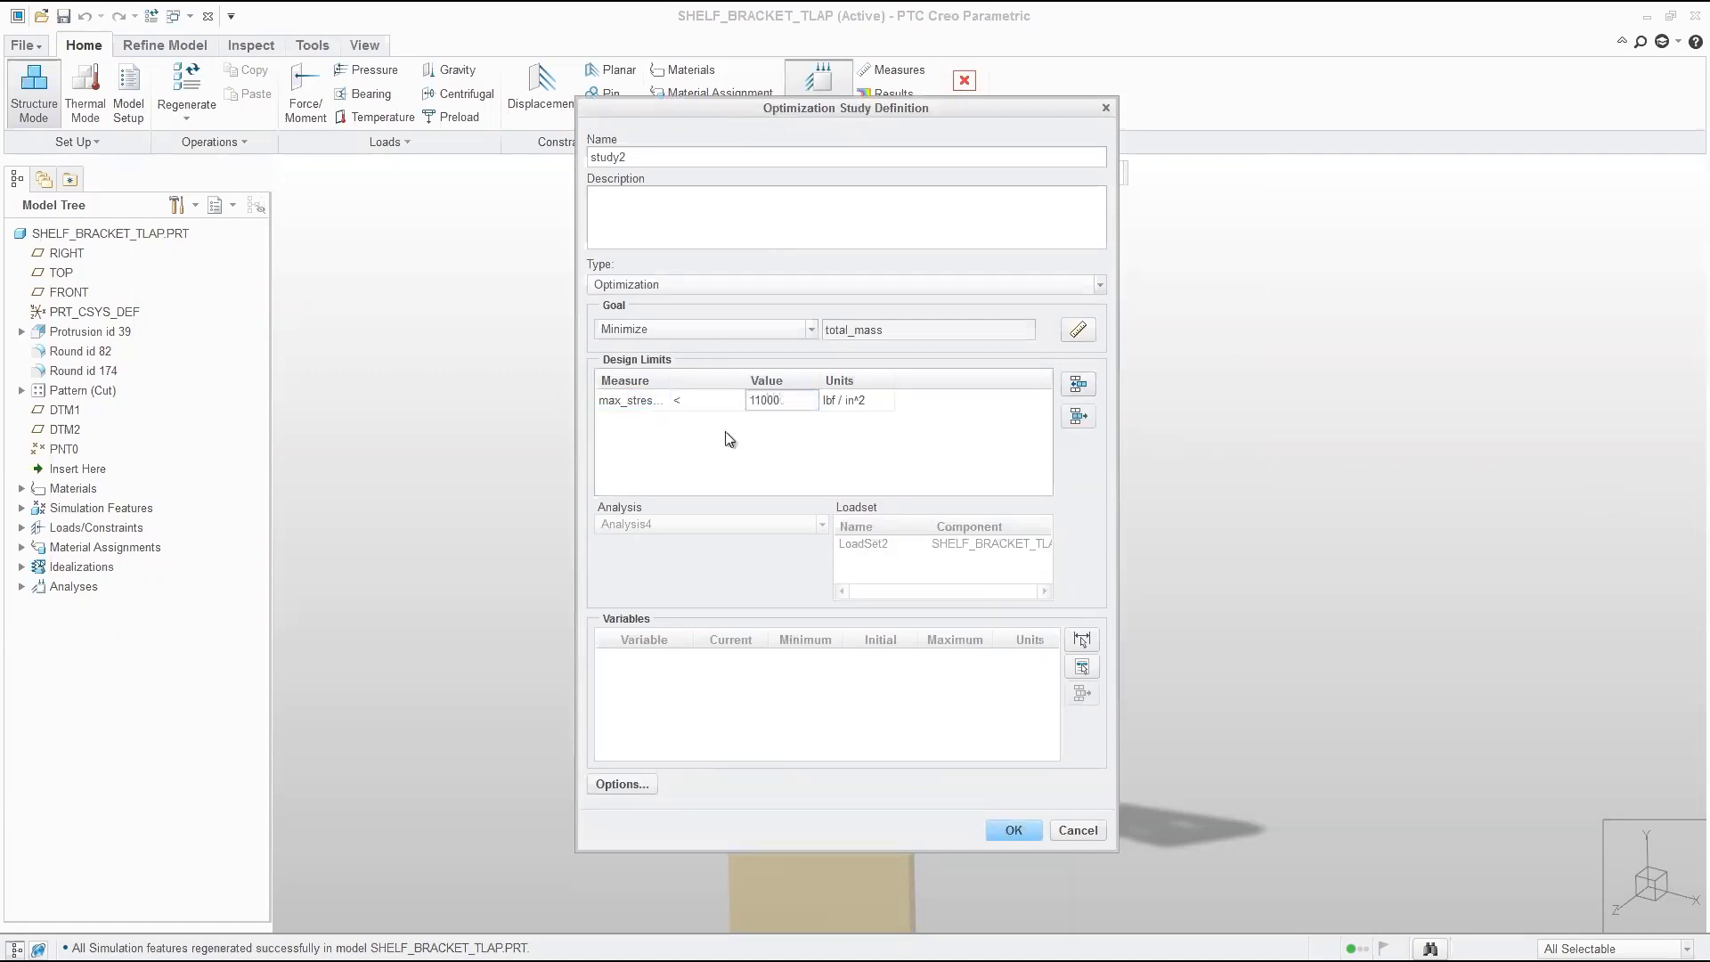
Add a second design limit keeping max_disp_mag below 0.0015 in
click(1078, 387)
drag(1477, 260, 1477, 283)
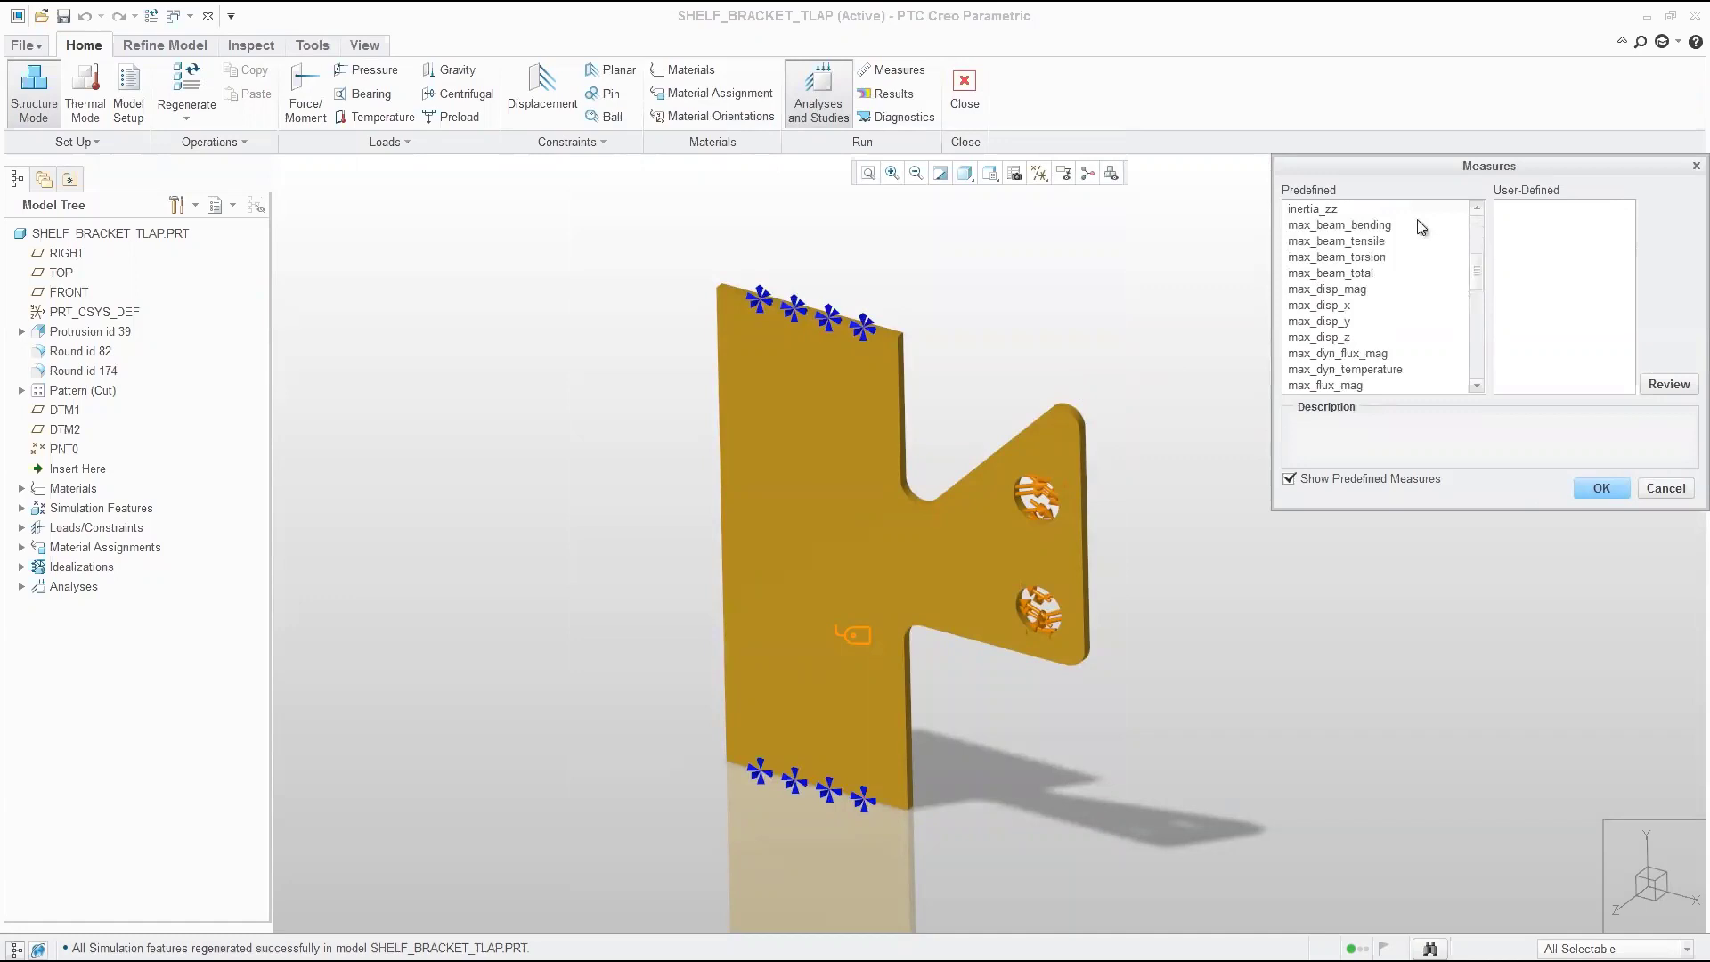
click(1347, 290)
click(1602, 490)
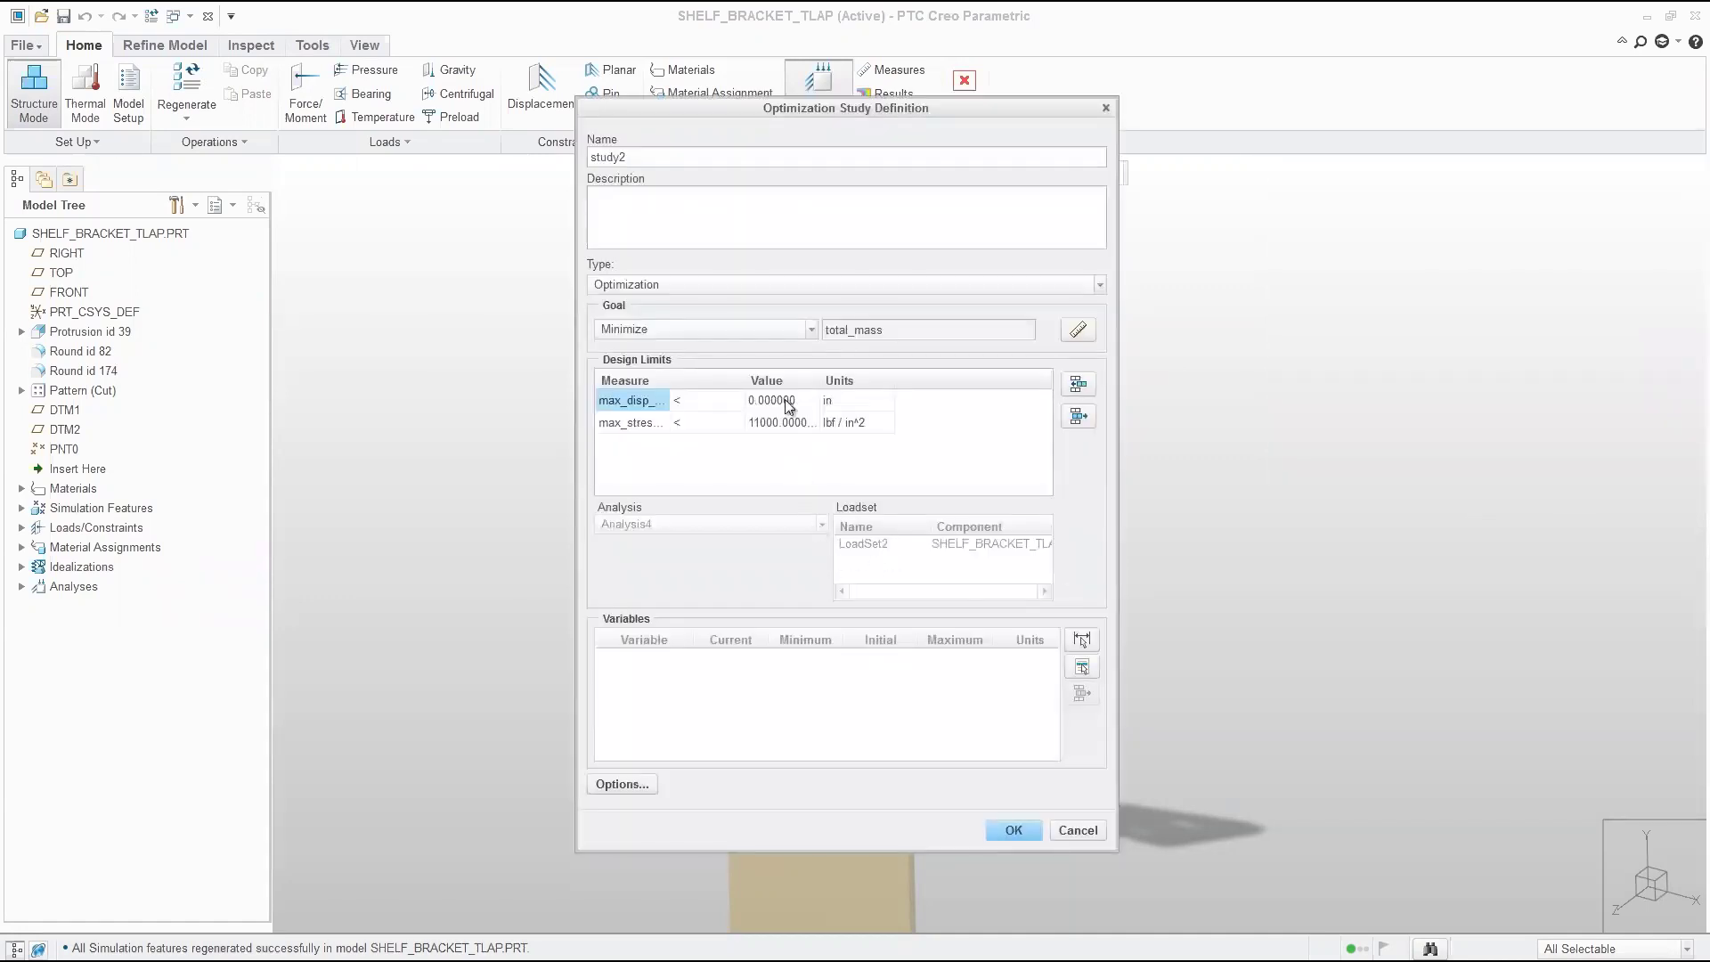
click(789, 403)
text(.0015)
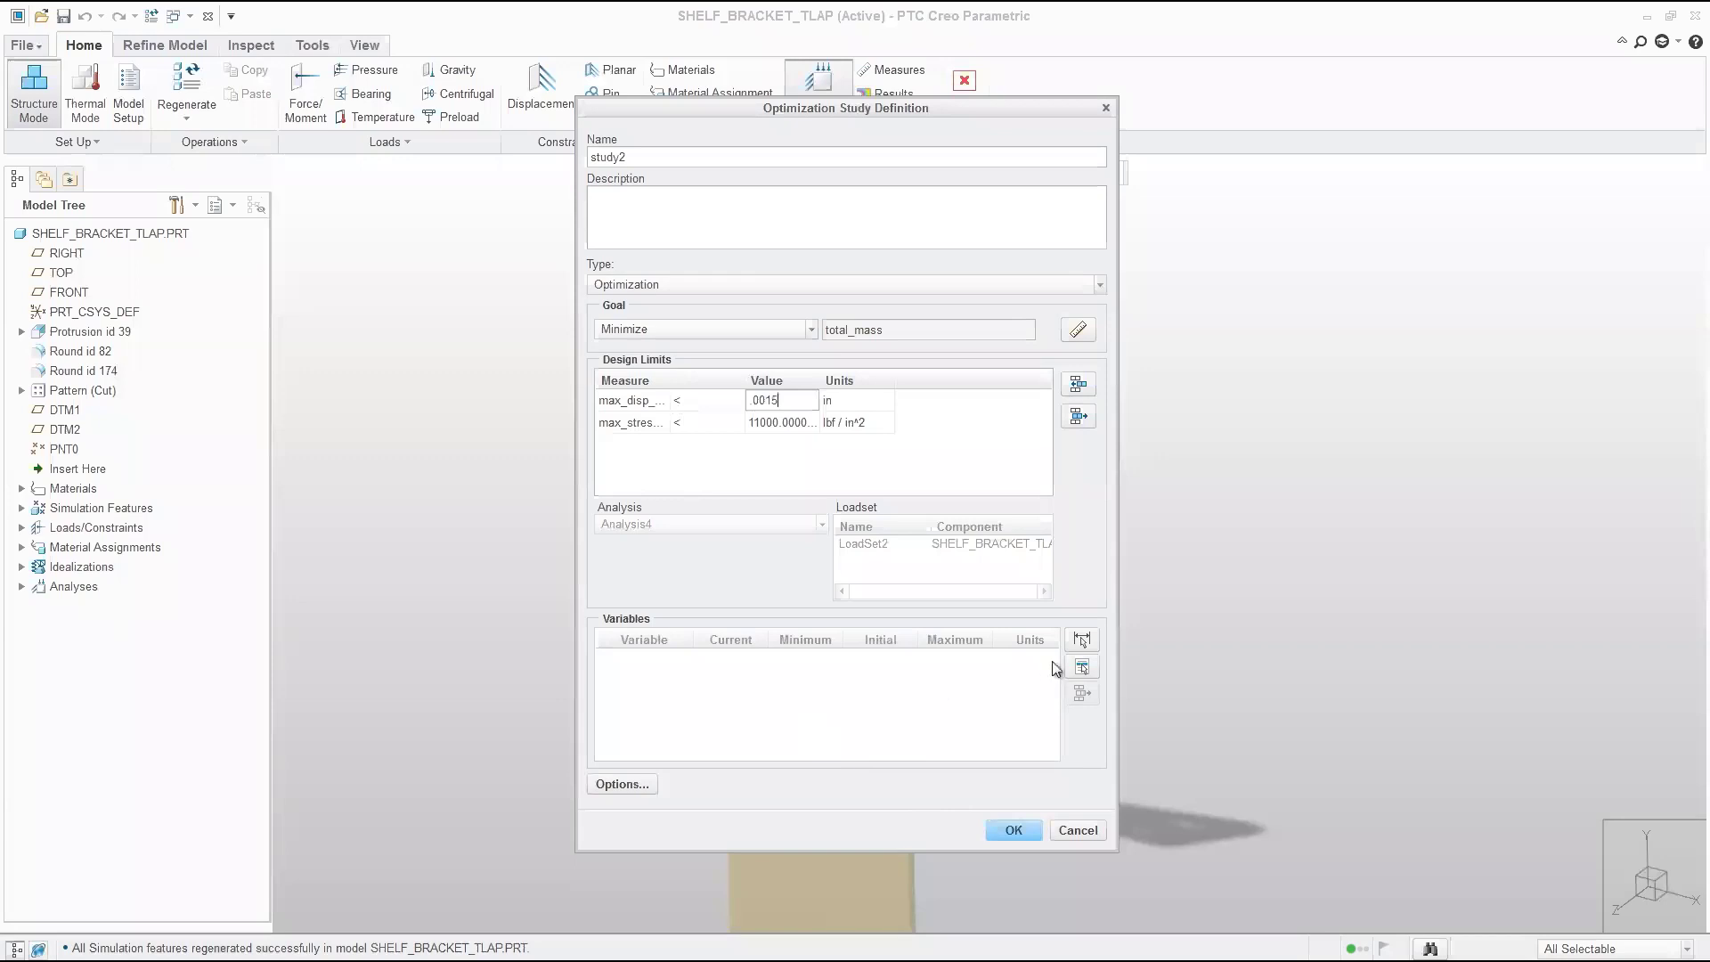
Add the inner fillet radius dimension as an optimization variable and set its maximum to 0.5 in
click(1080, 640)
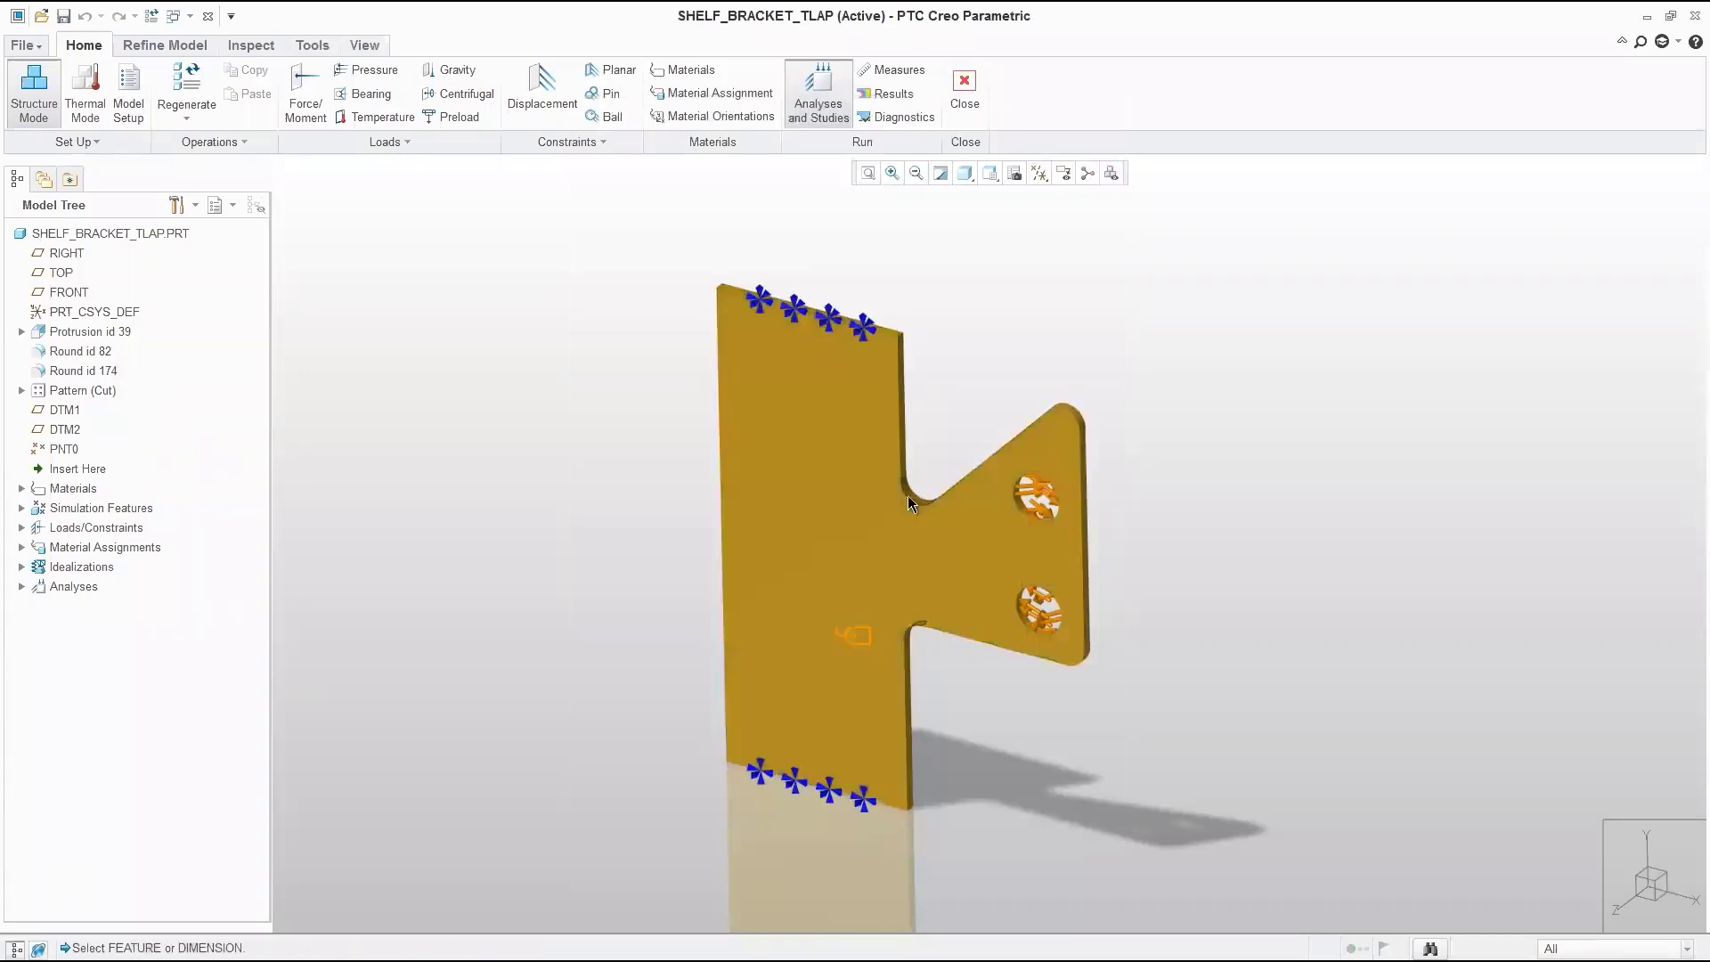
click(906, 495)
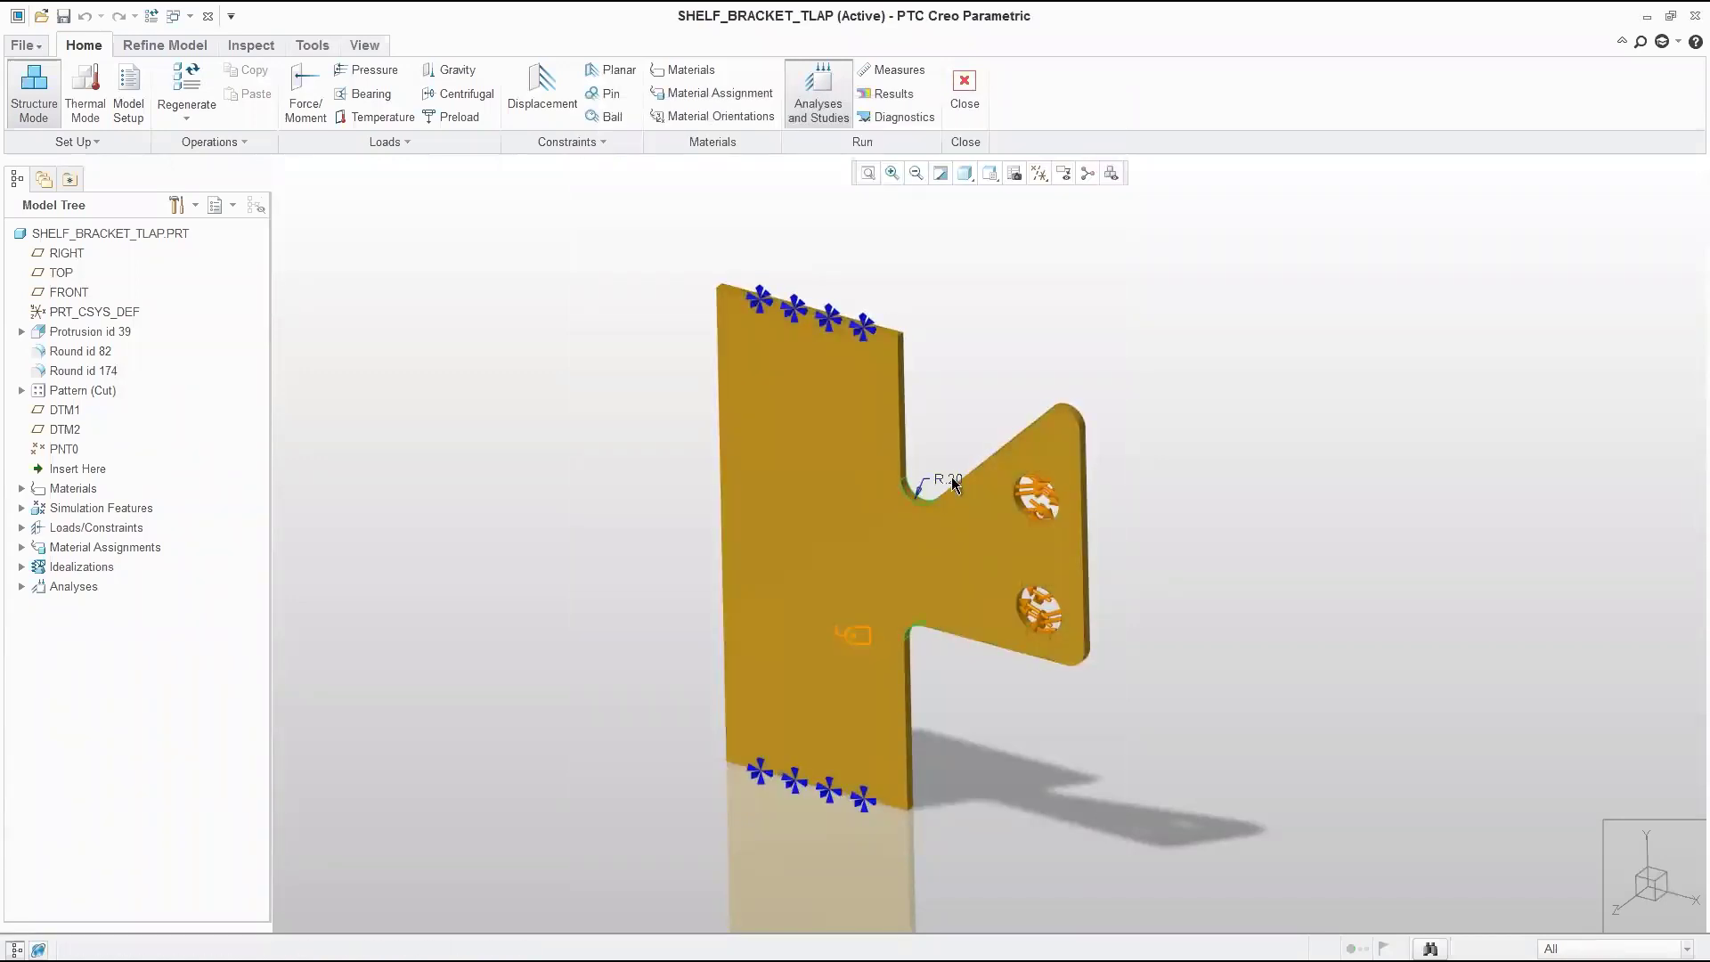
click(951, 482)
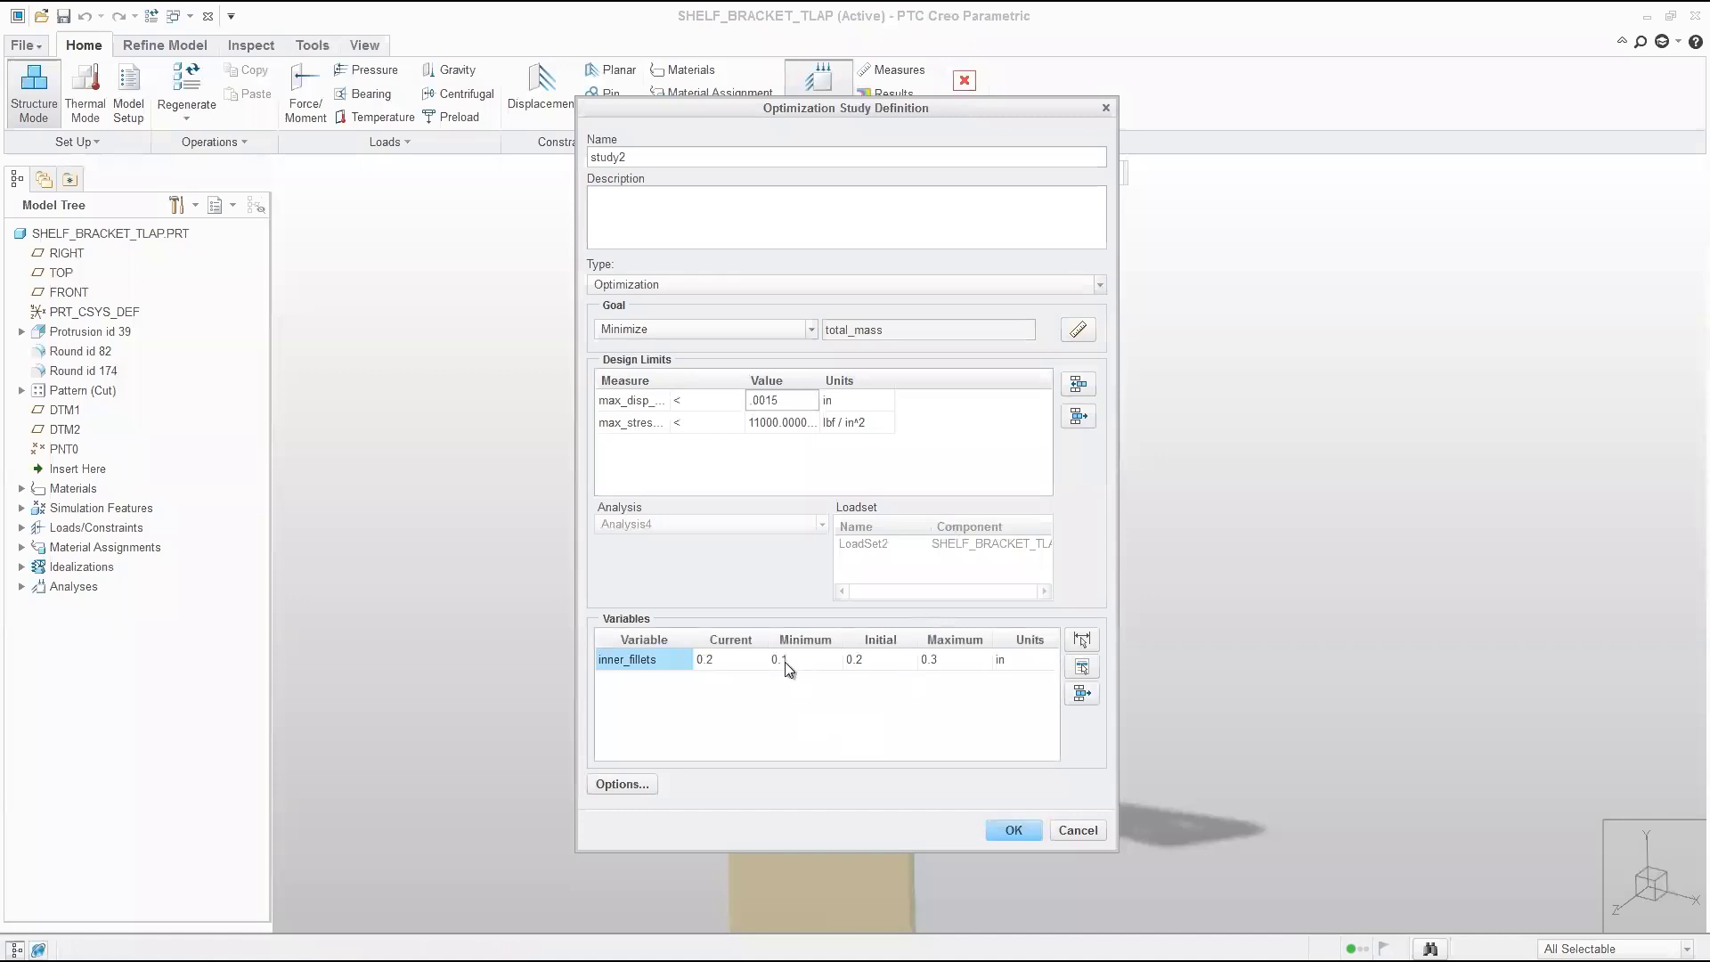
click(950, 663)
text(.5)
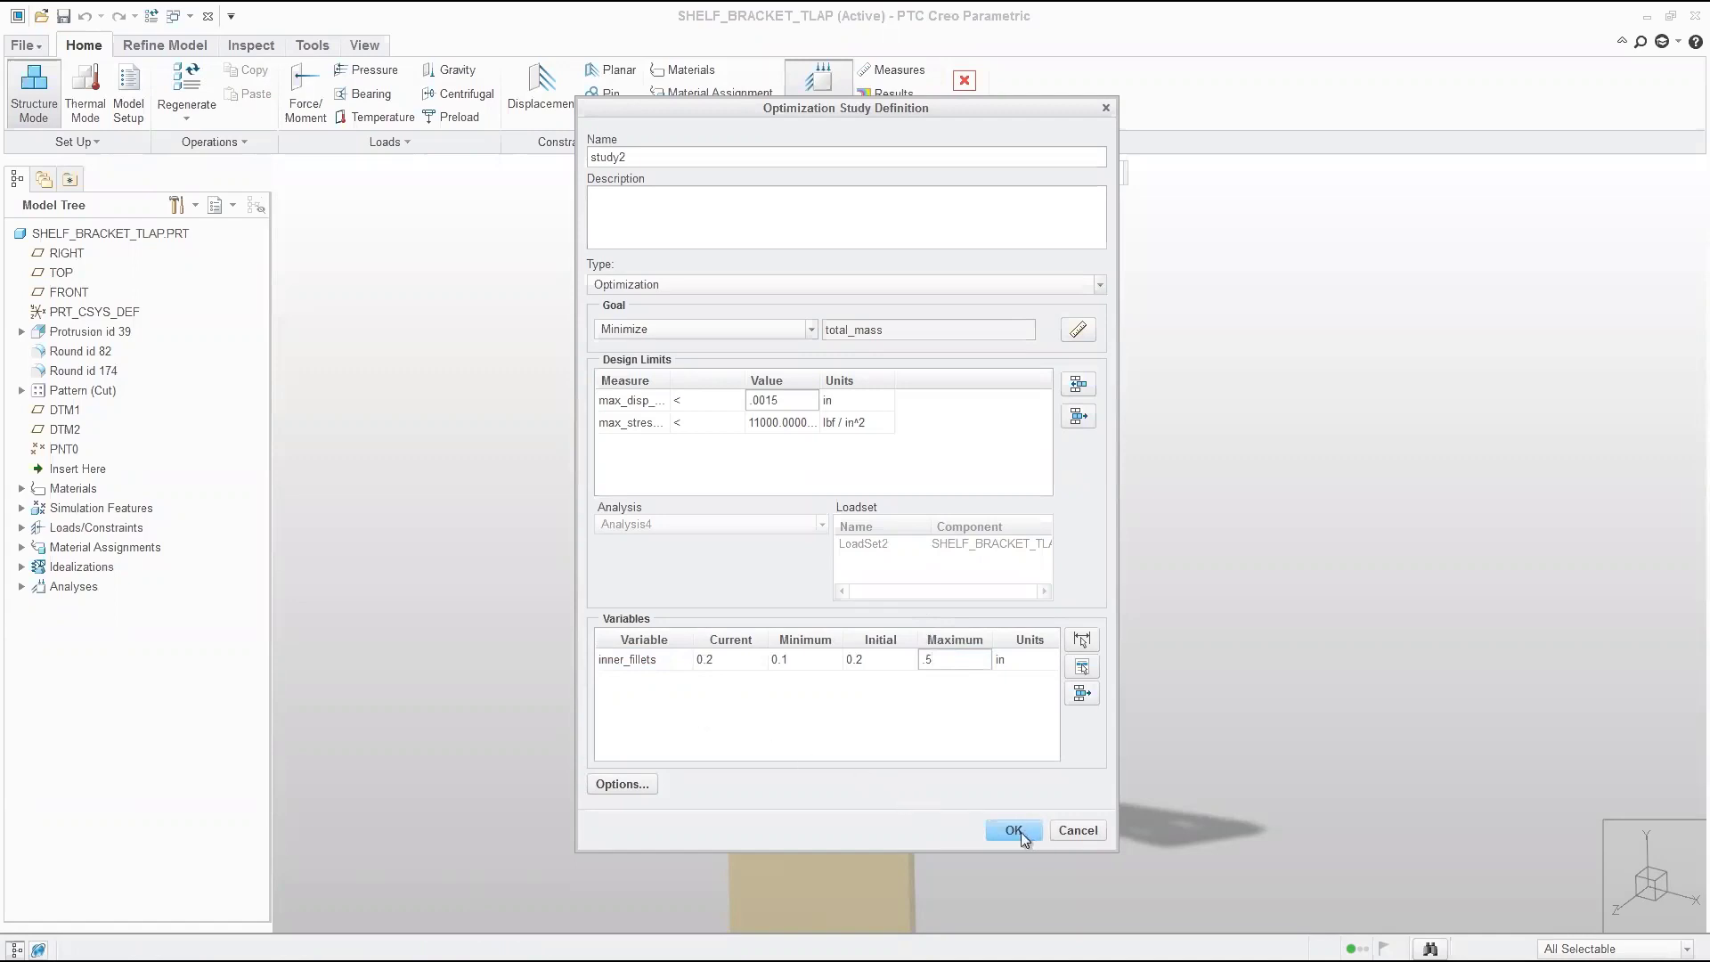
Add the bracket's angle dimension, ang, as another variable of the optimization study
click(1082, 643)
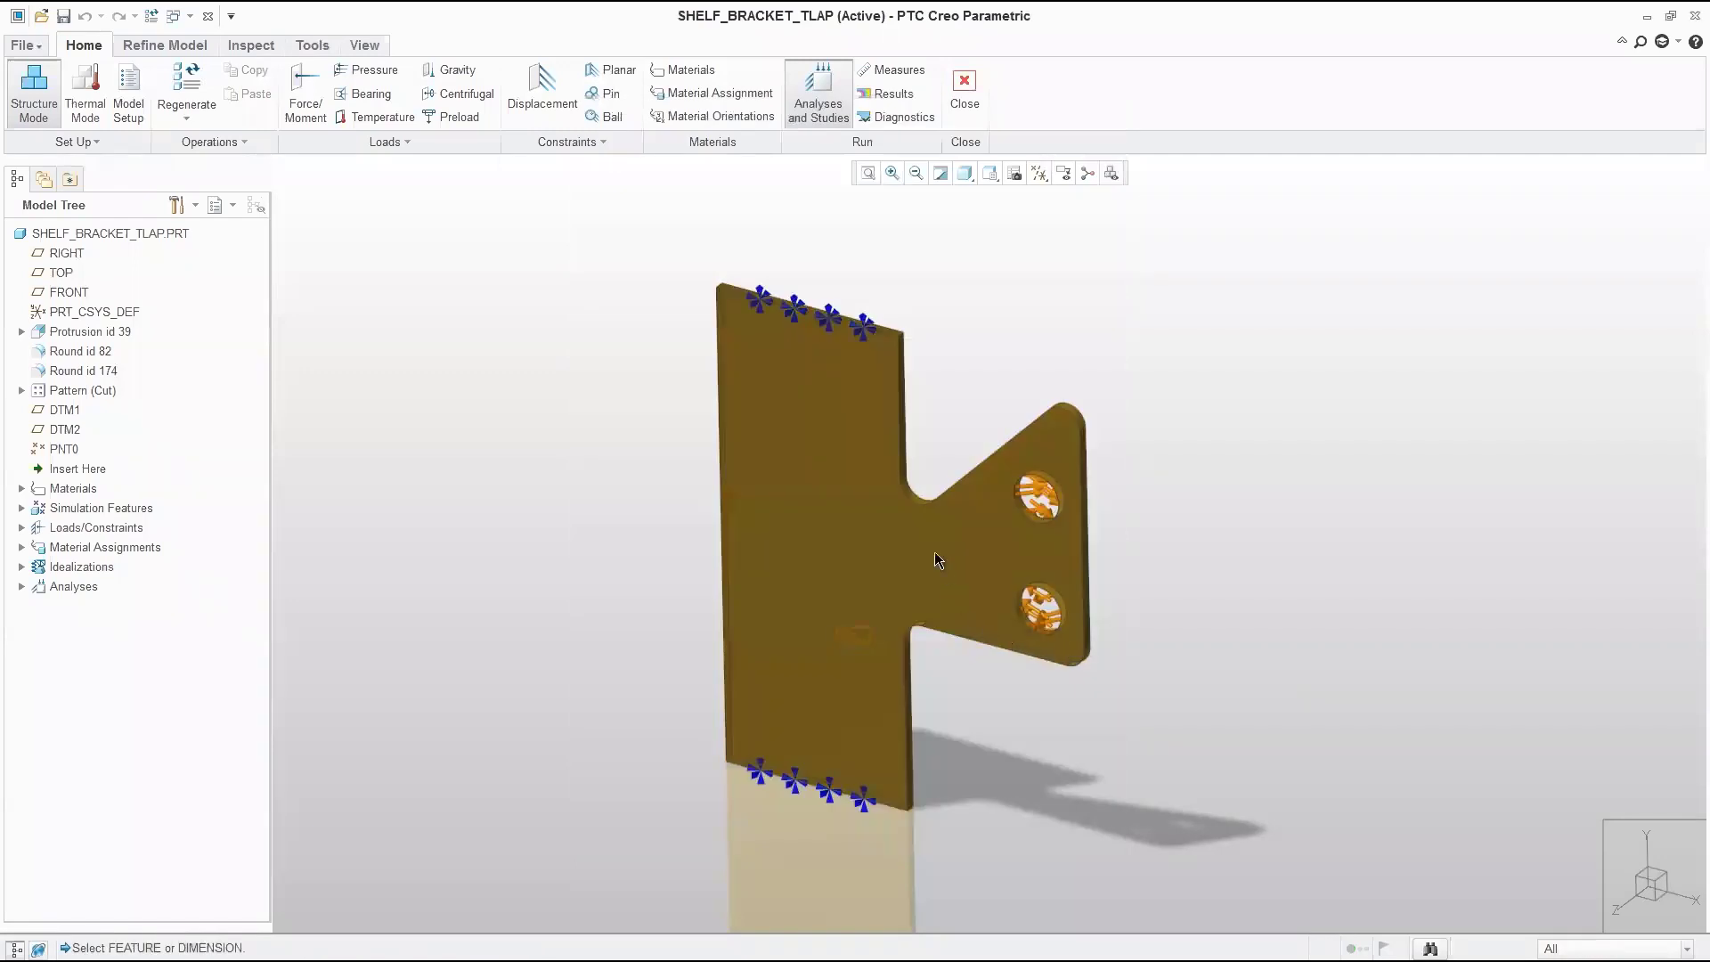
click(933, 552)
click(979, 356)
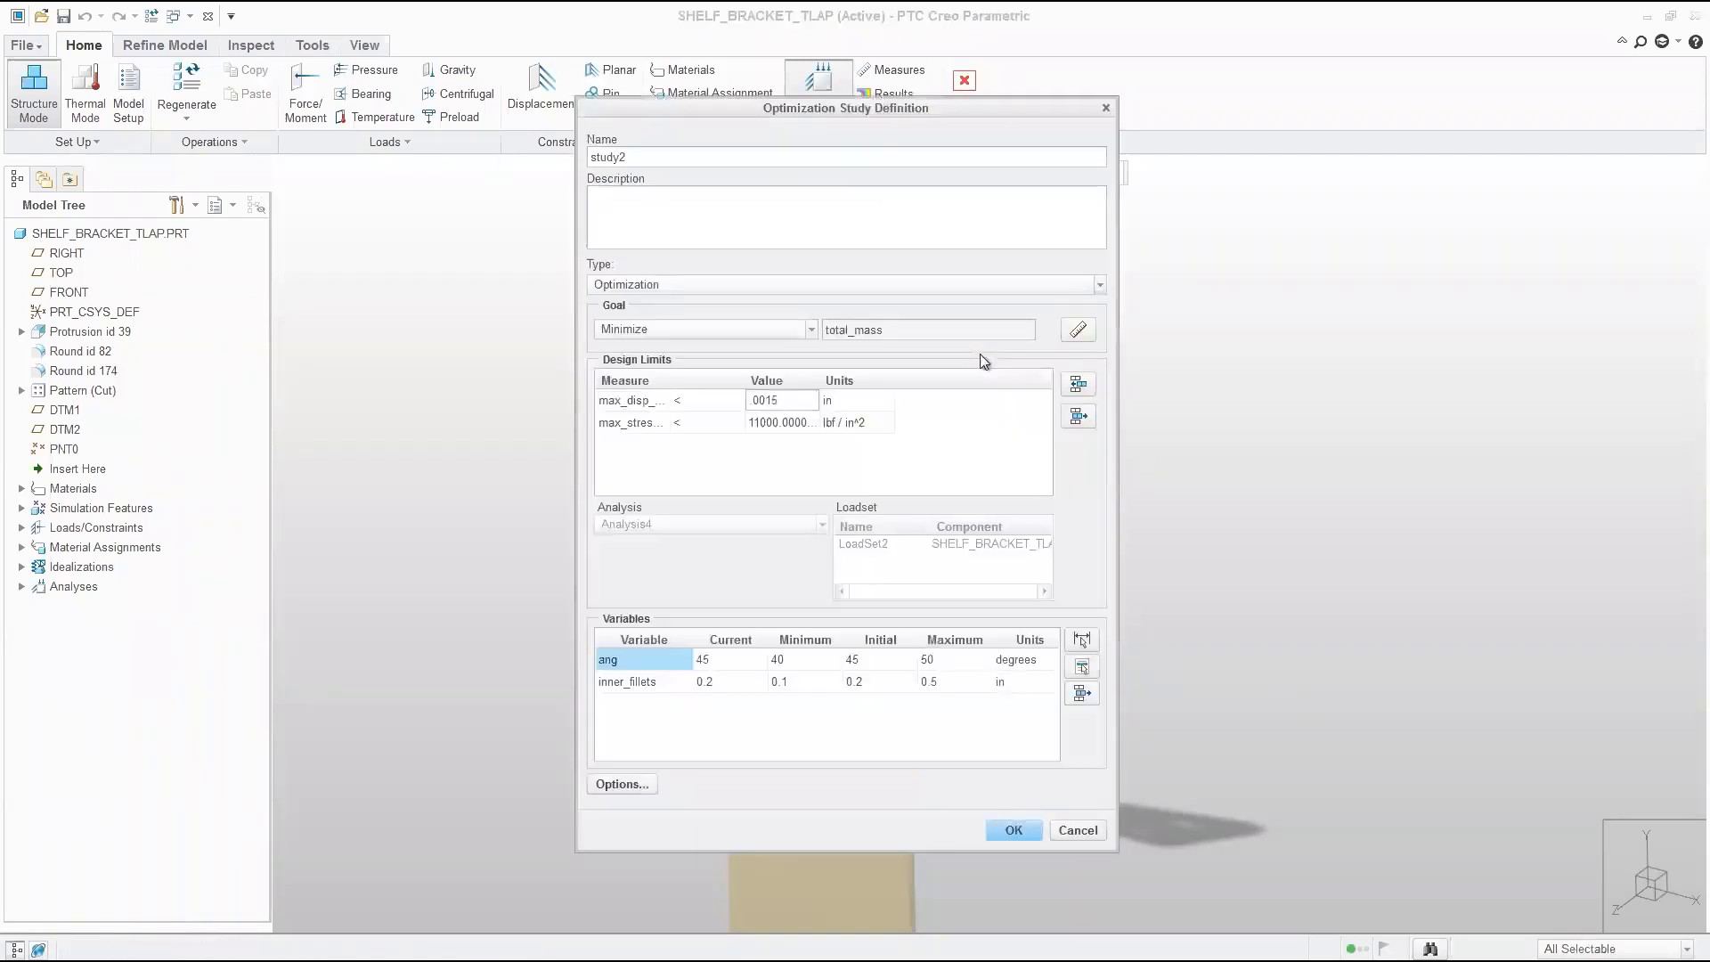
Add the bracket's two 2.00 in width dimensions, mid_curve and tab_width, as variables of the optimization study
click(1082, 640)
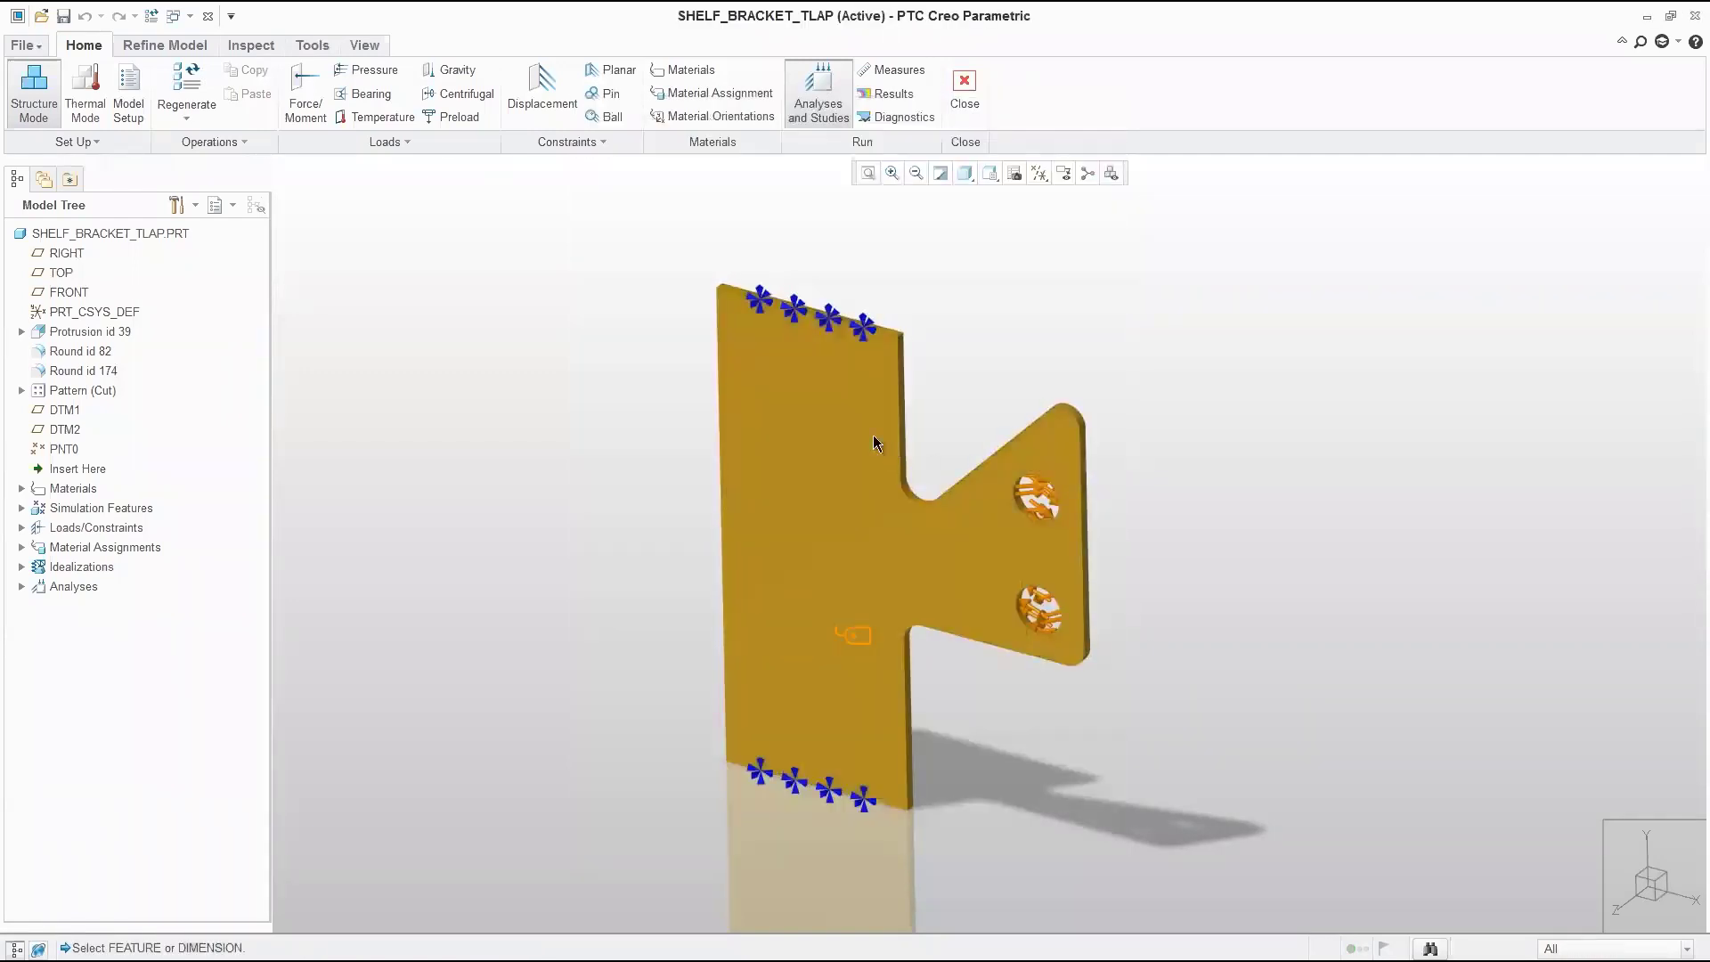
click(770, 409)
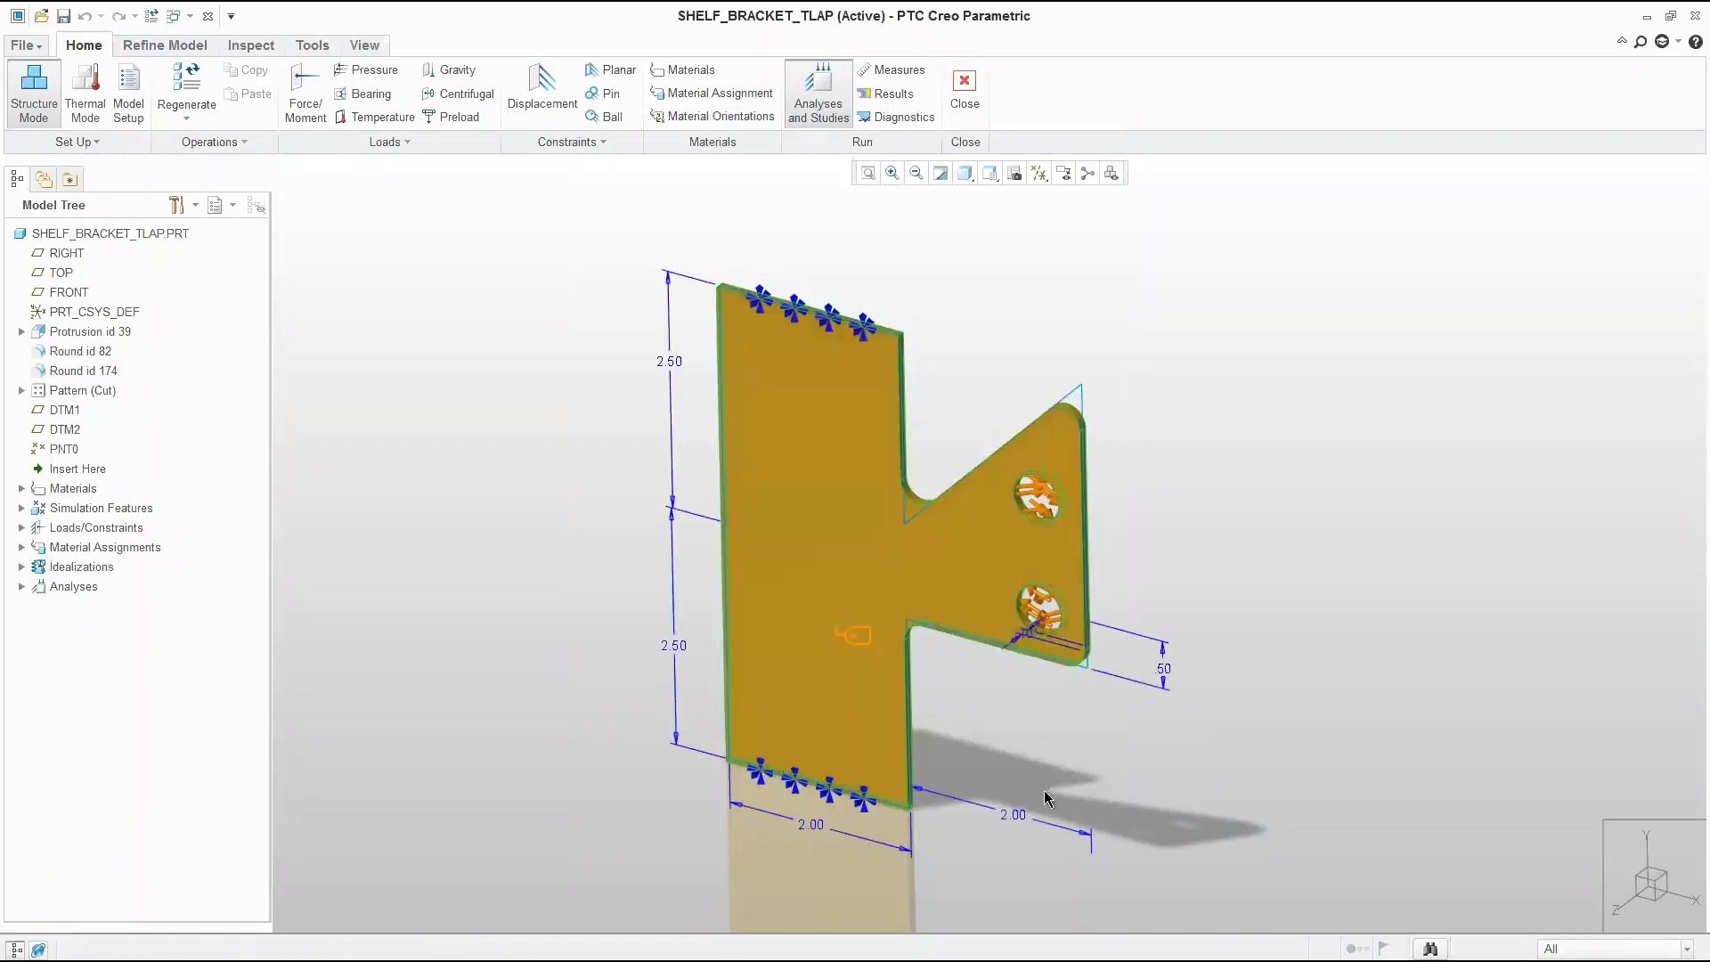
click(1016, 813)
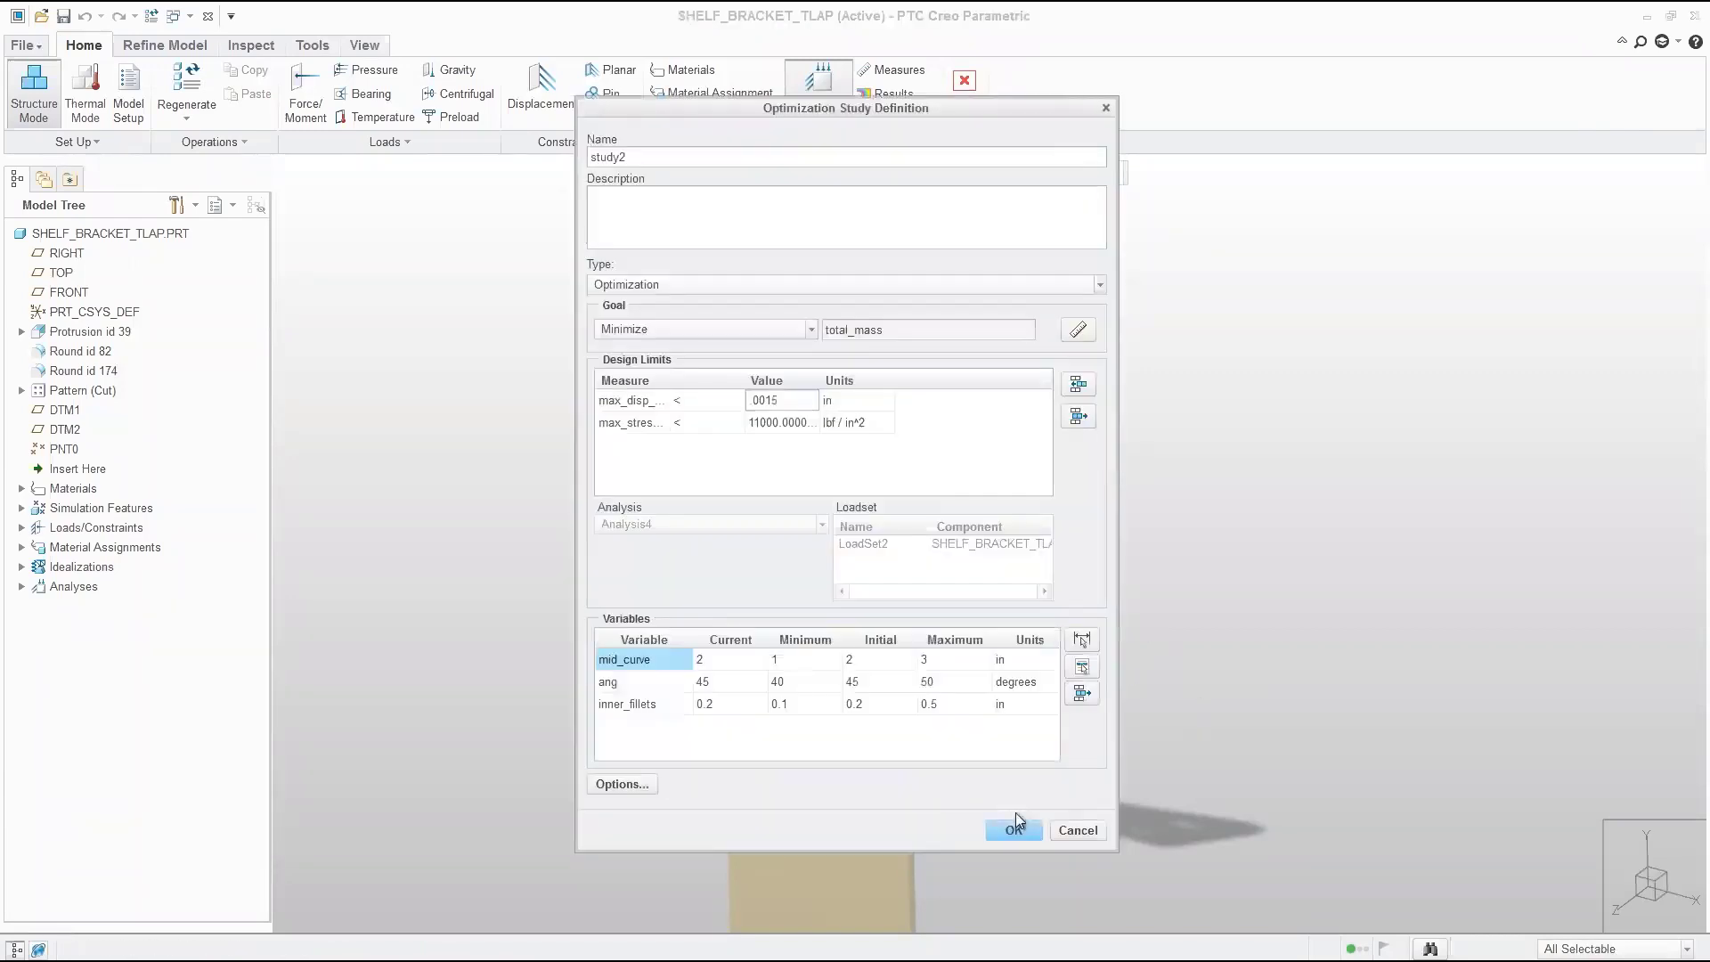
click(1082, 693)
click(827, 825)
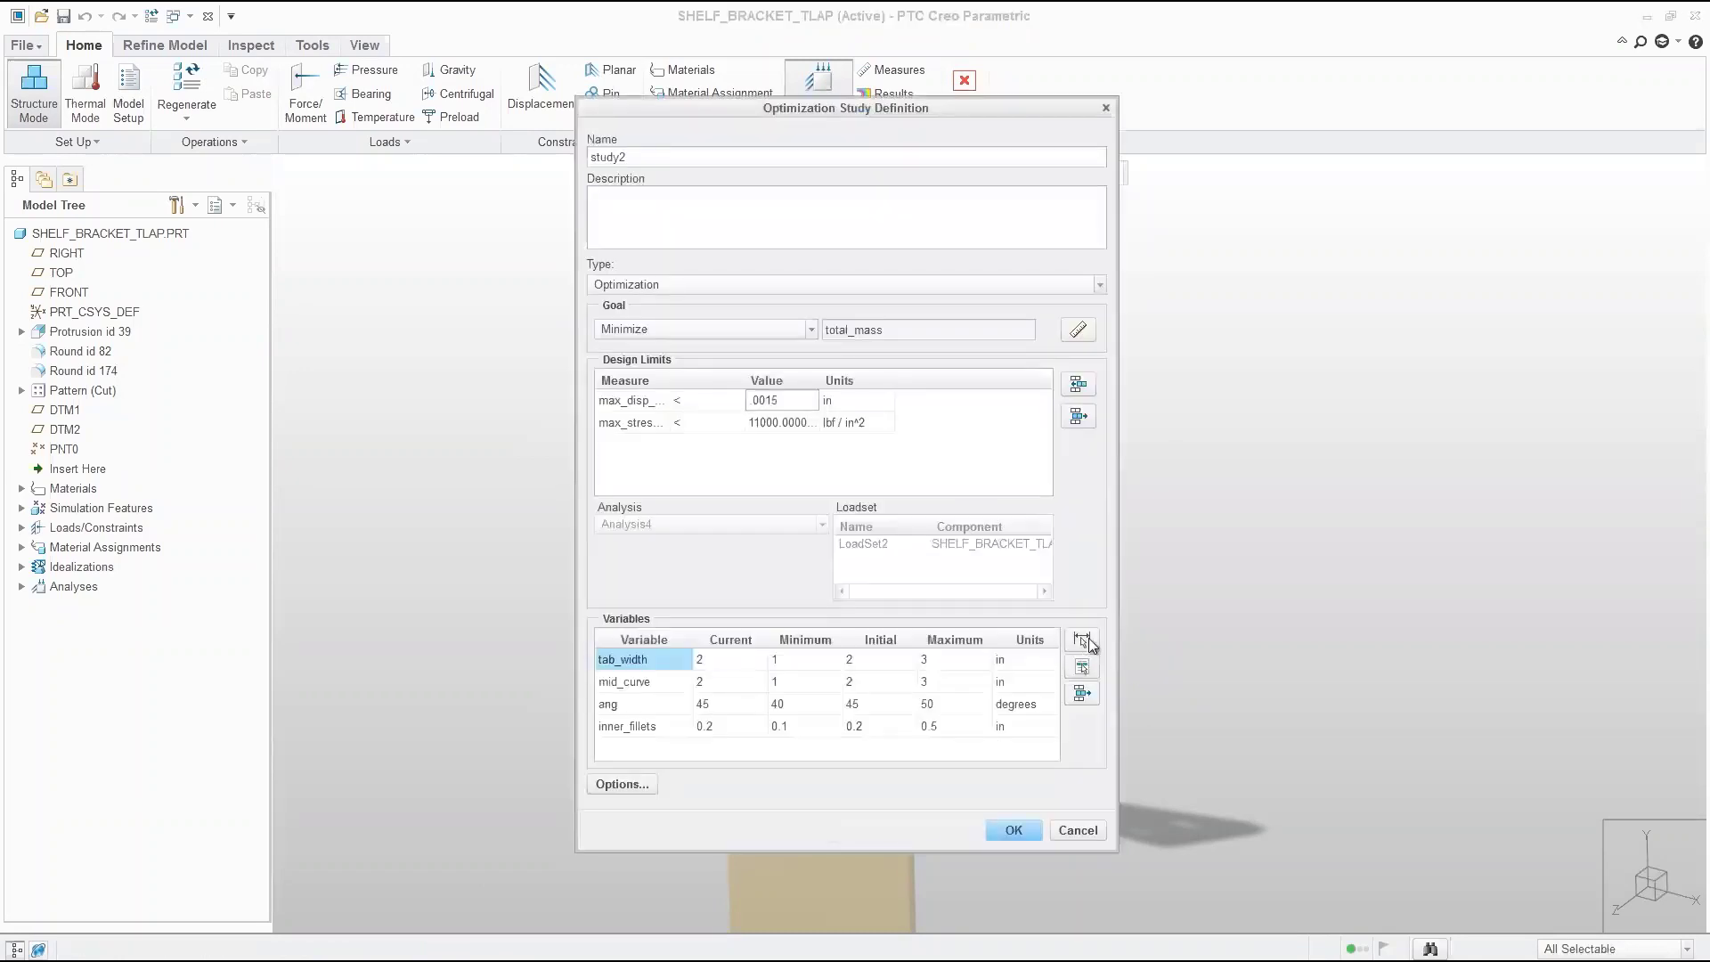
Add the two 2.50 in vertical edge dimensions, tab_bottom and tab_top, as optimization variables
click(1081, 639)
click(763, 580)
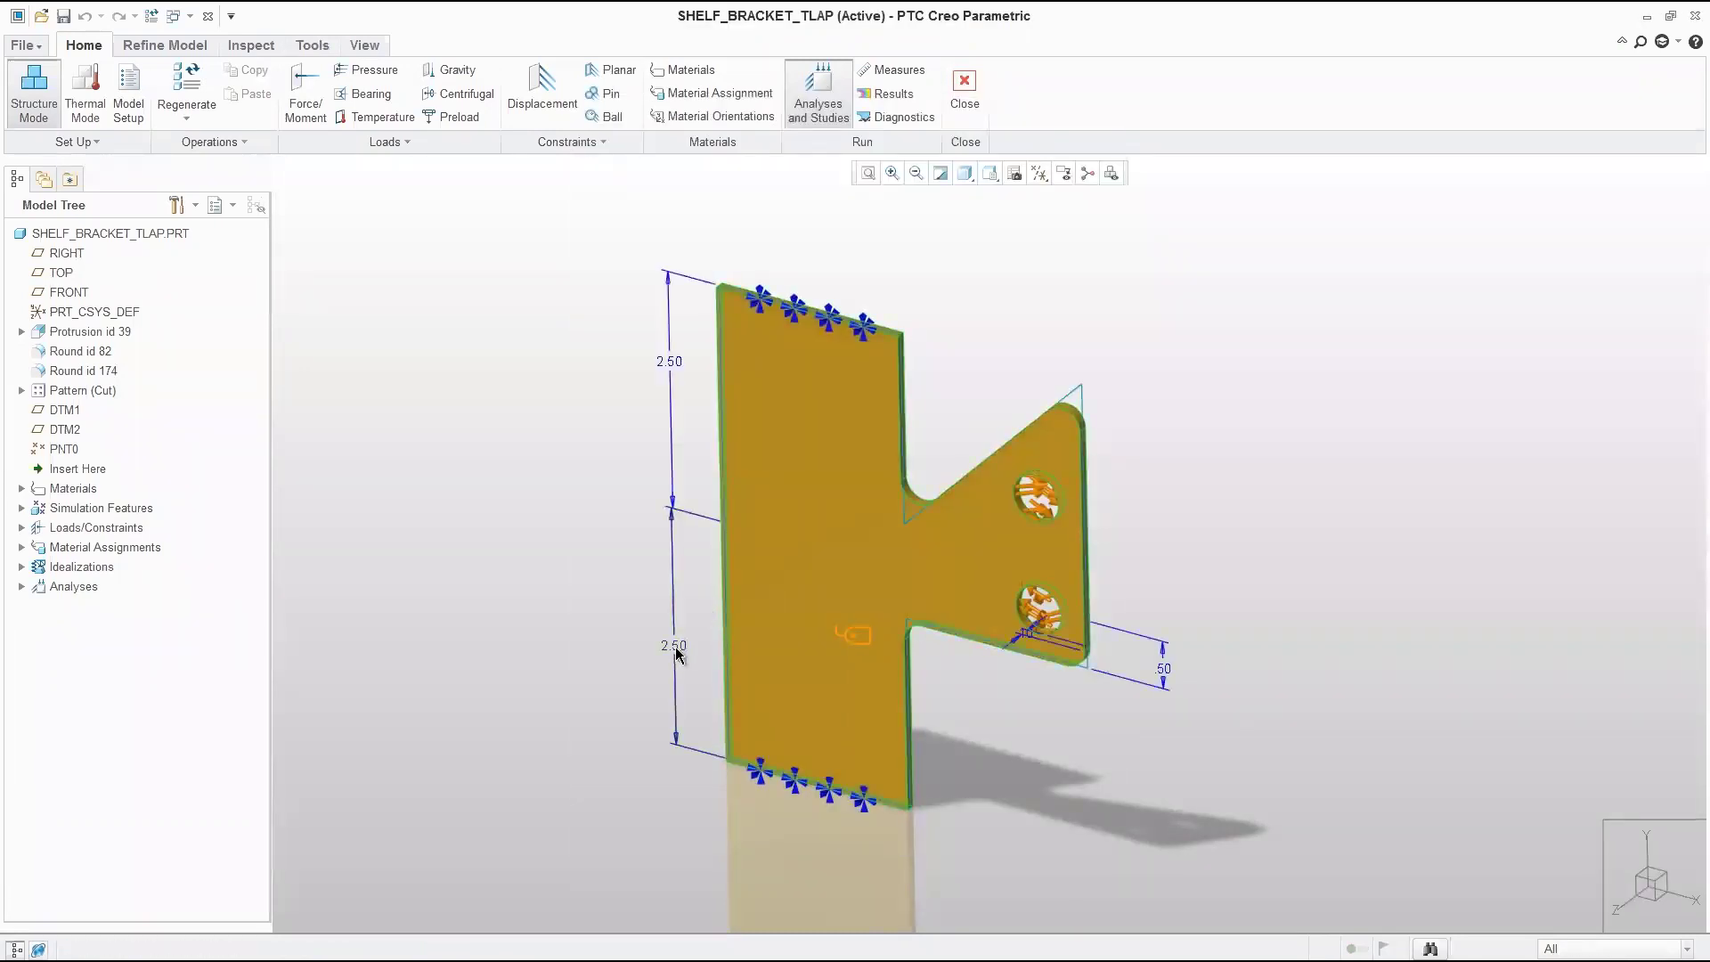
click(675, 649)
click(1081, 639)
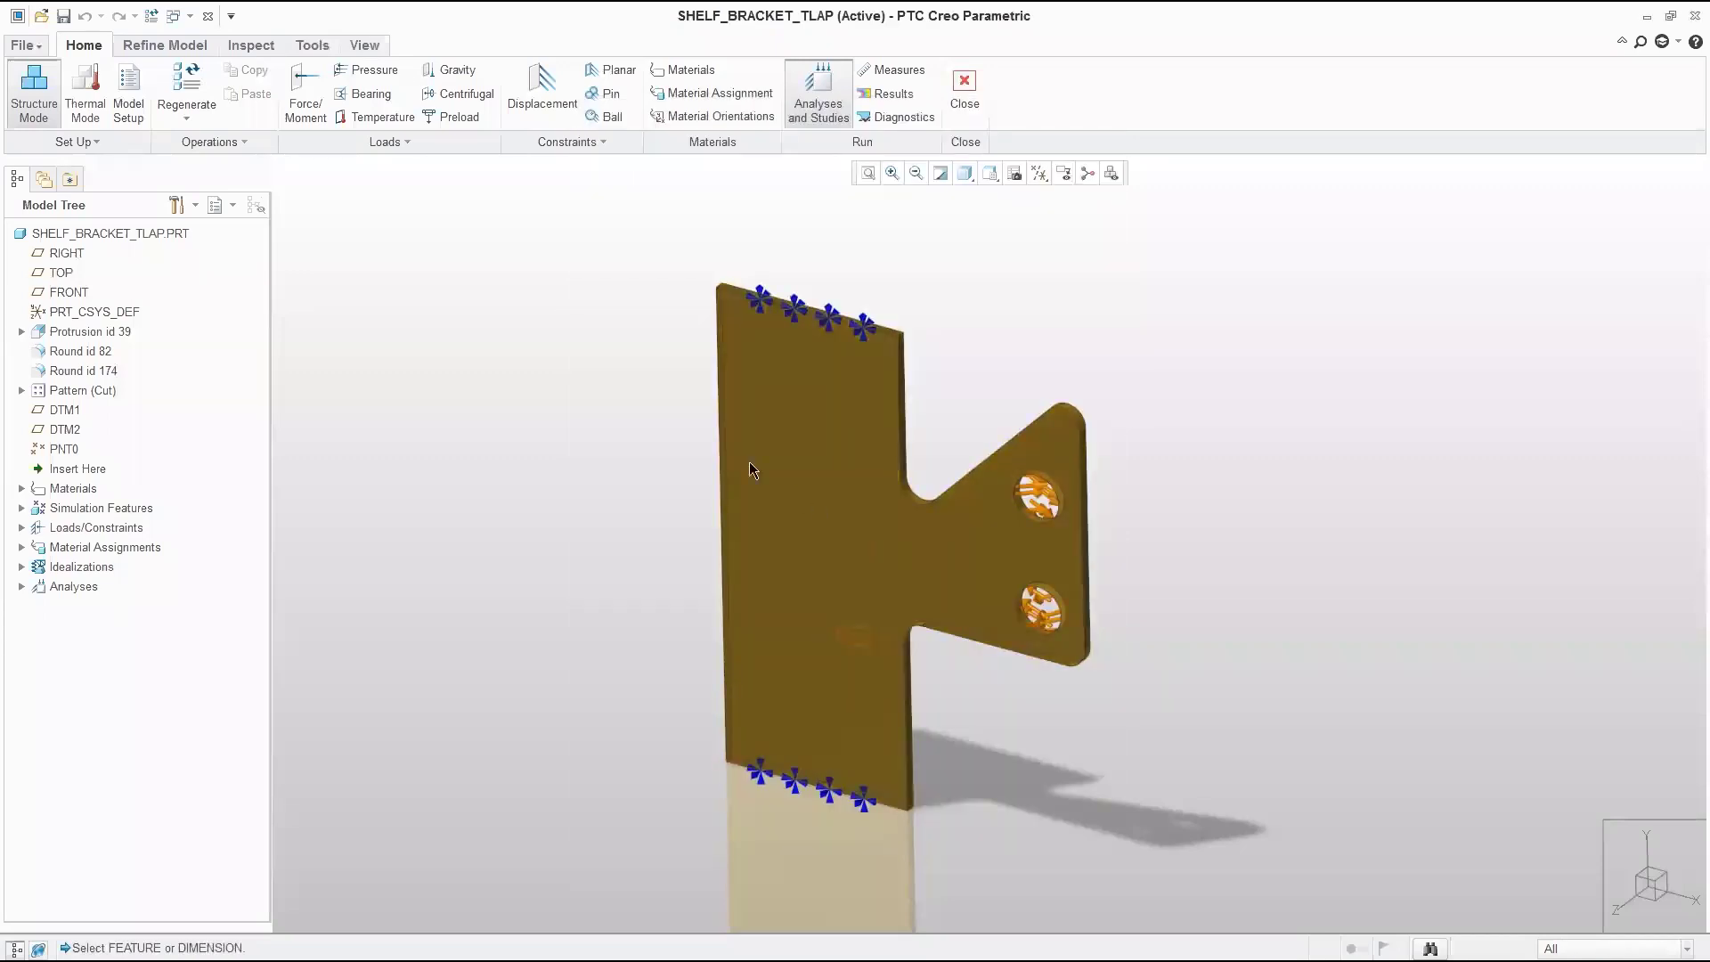
click(745, 447)
click(674, 363)
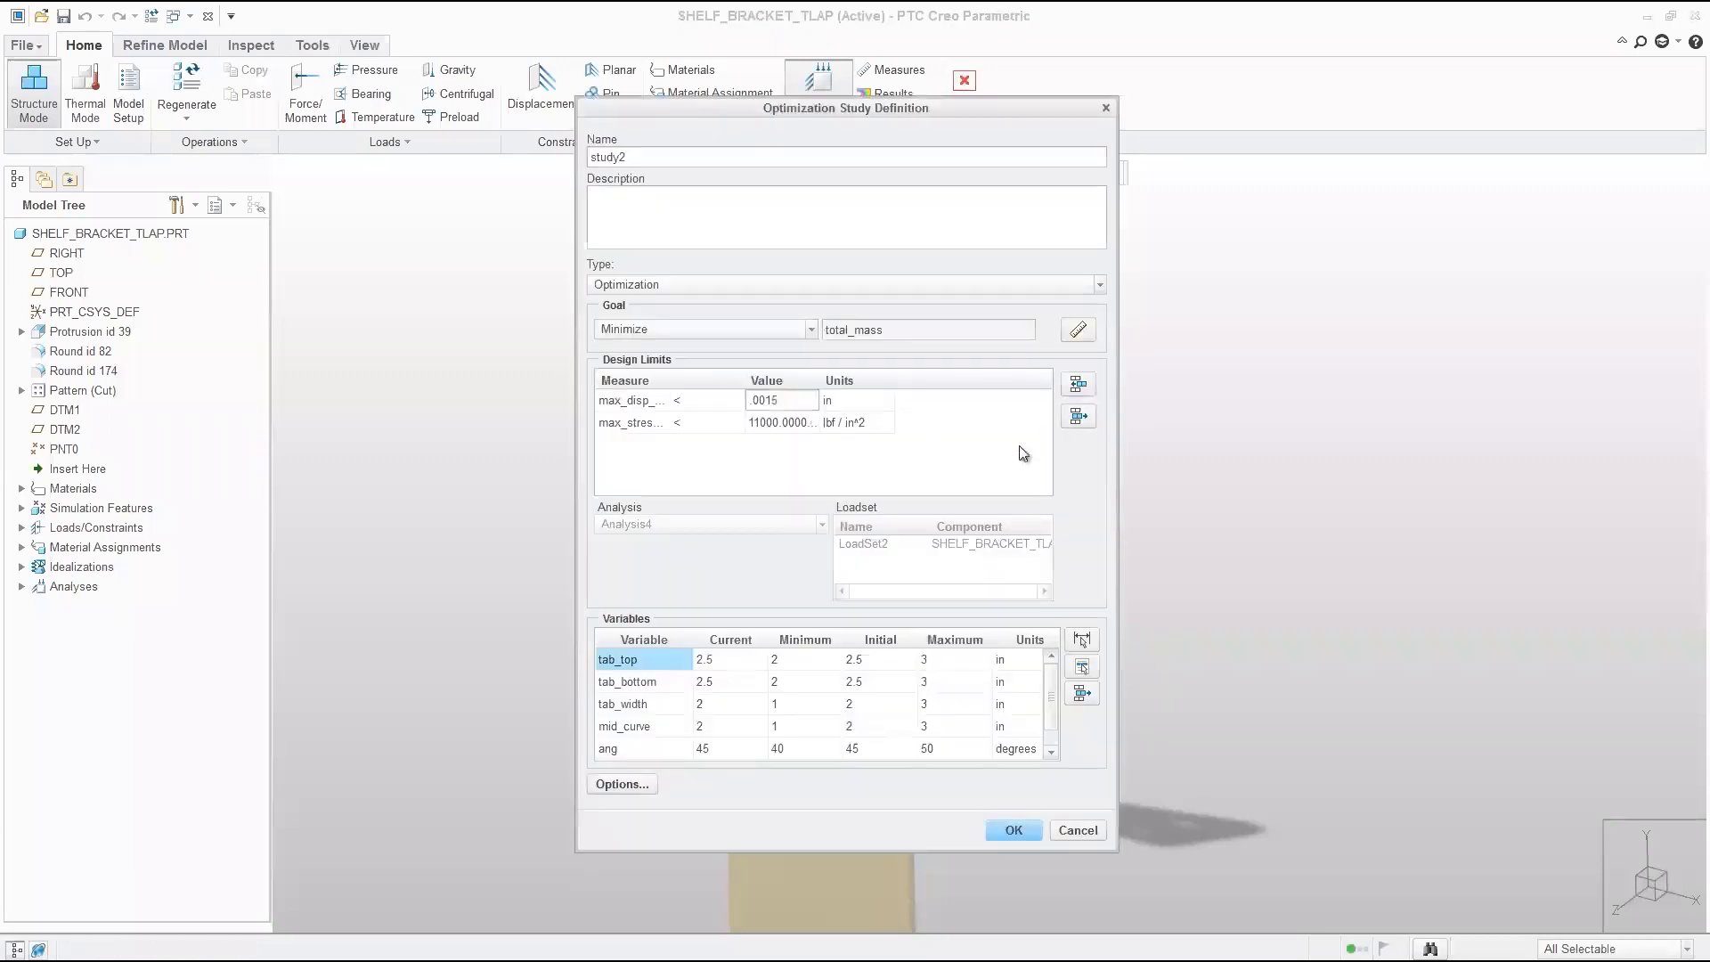
Add the outer fillet radius dimension, outer_fillets, as an optimization variable and set its maximum to 0.5 in
click(1082, 640)
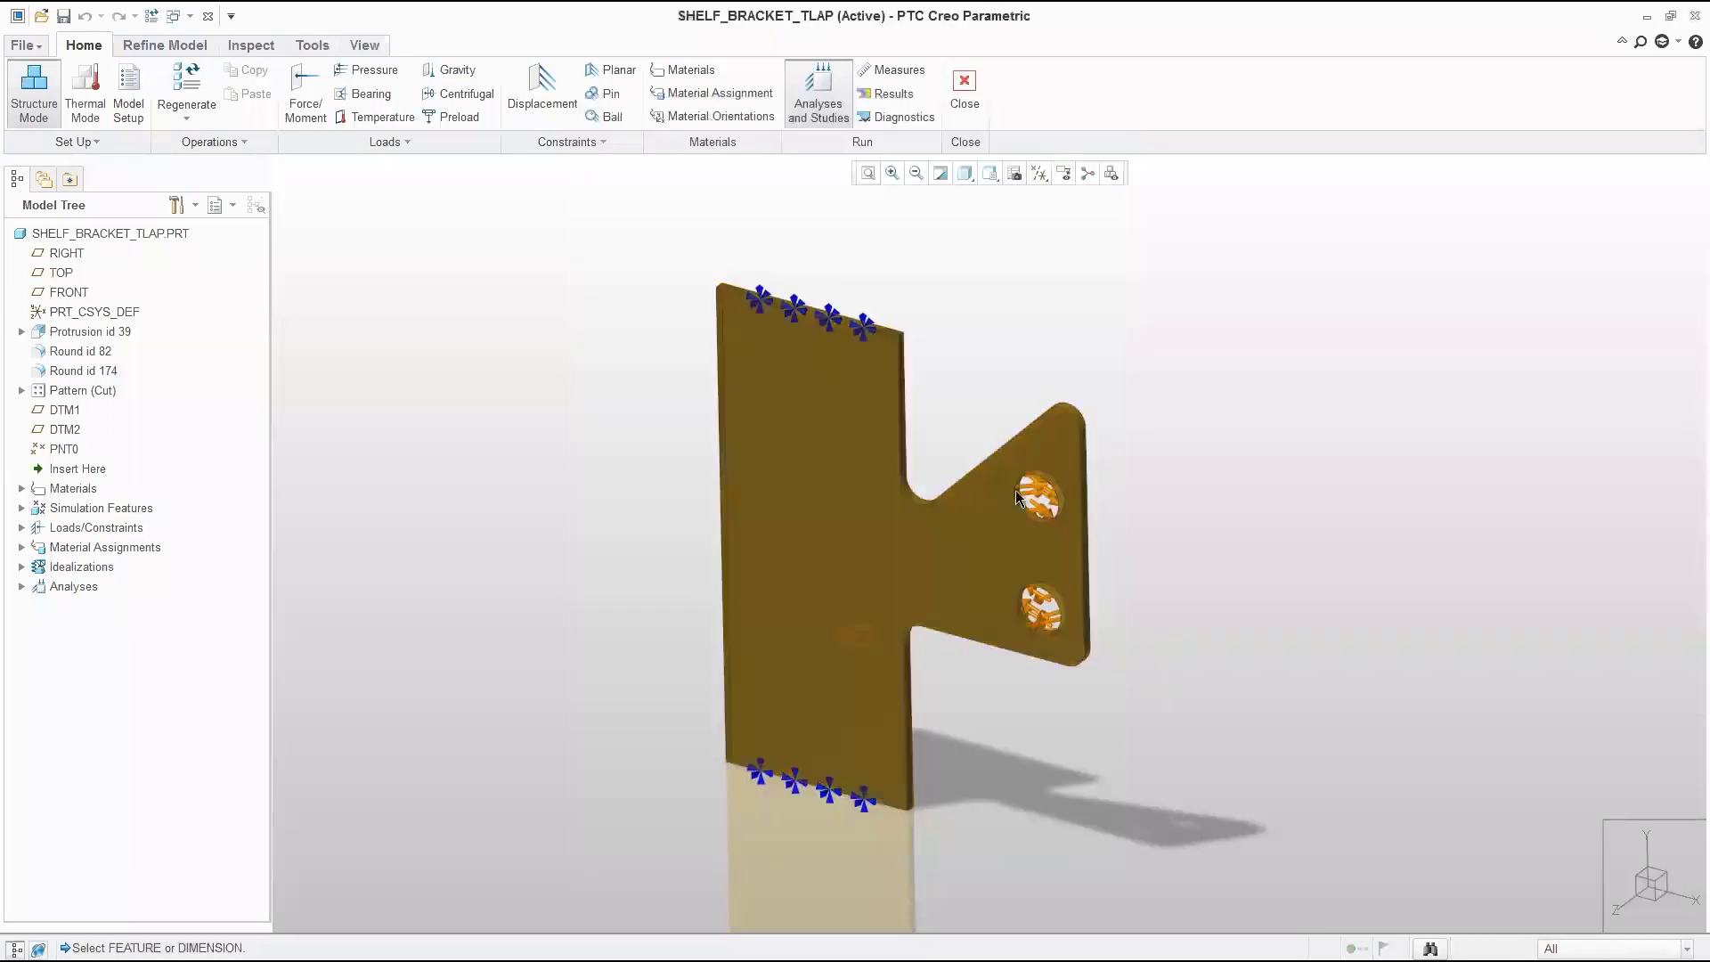
click(1083, 415)
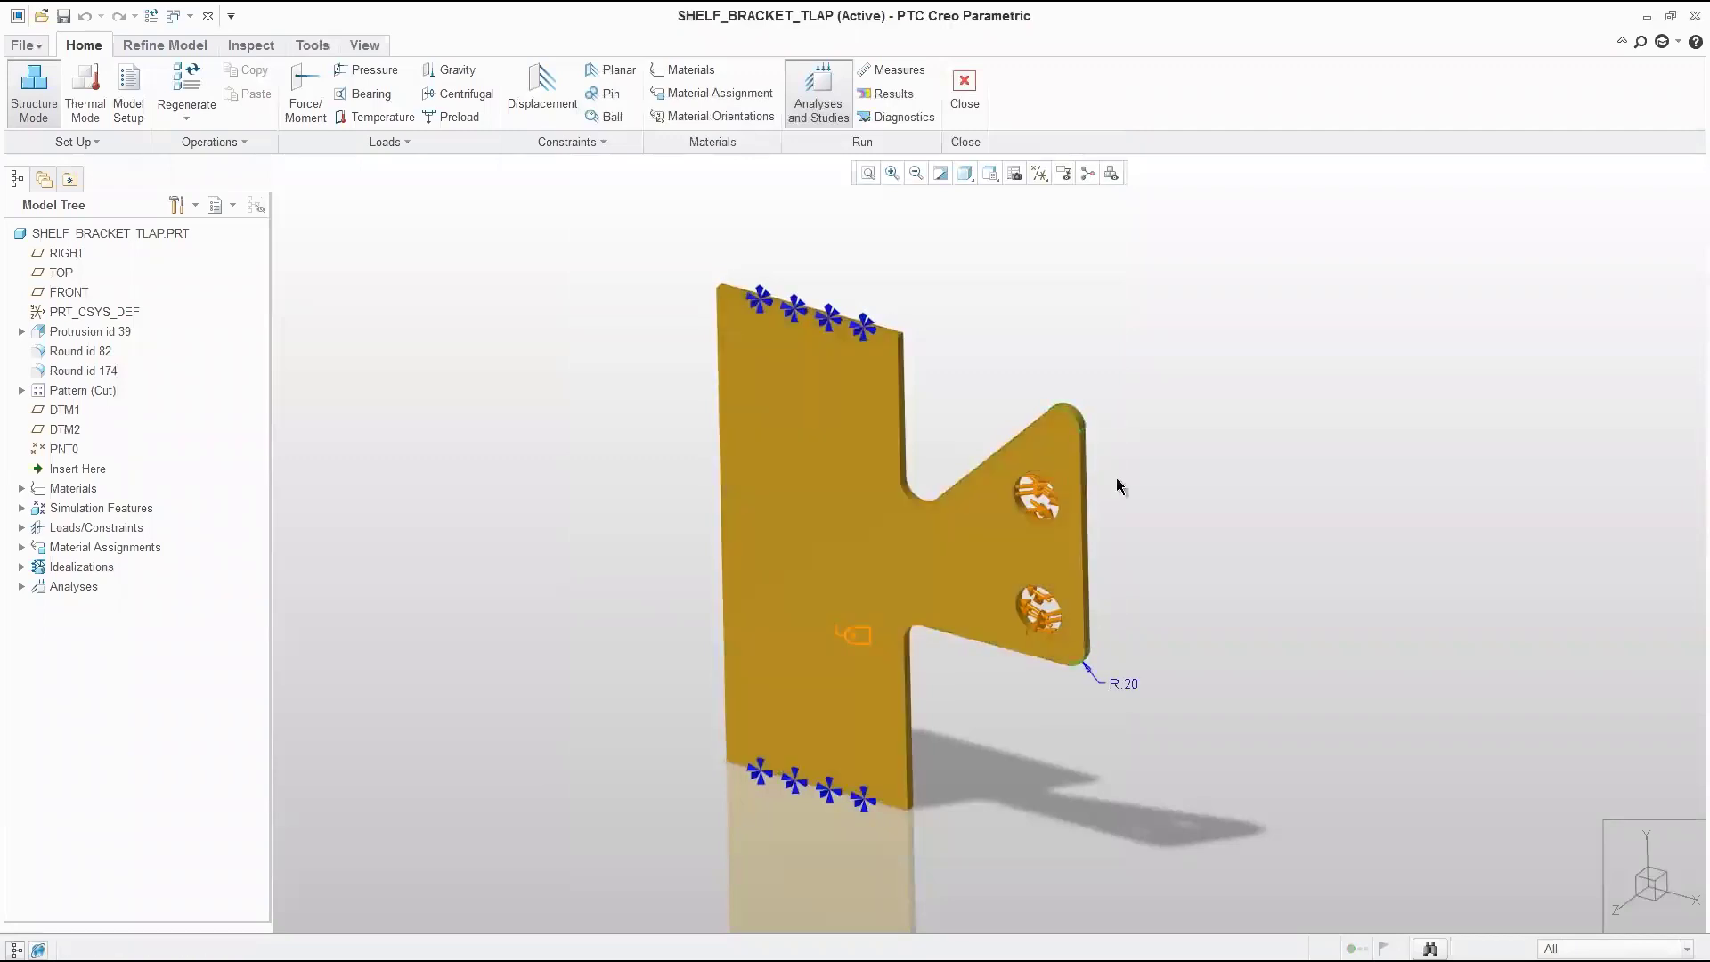
click(1134, 689)
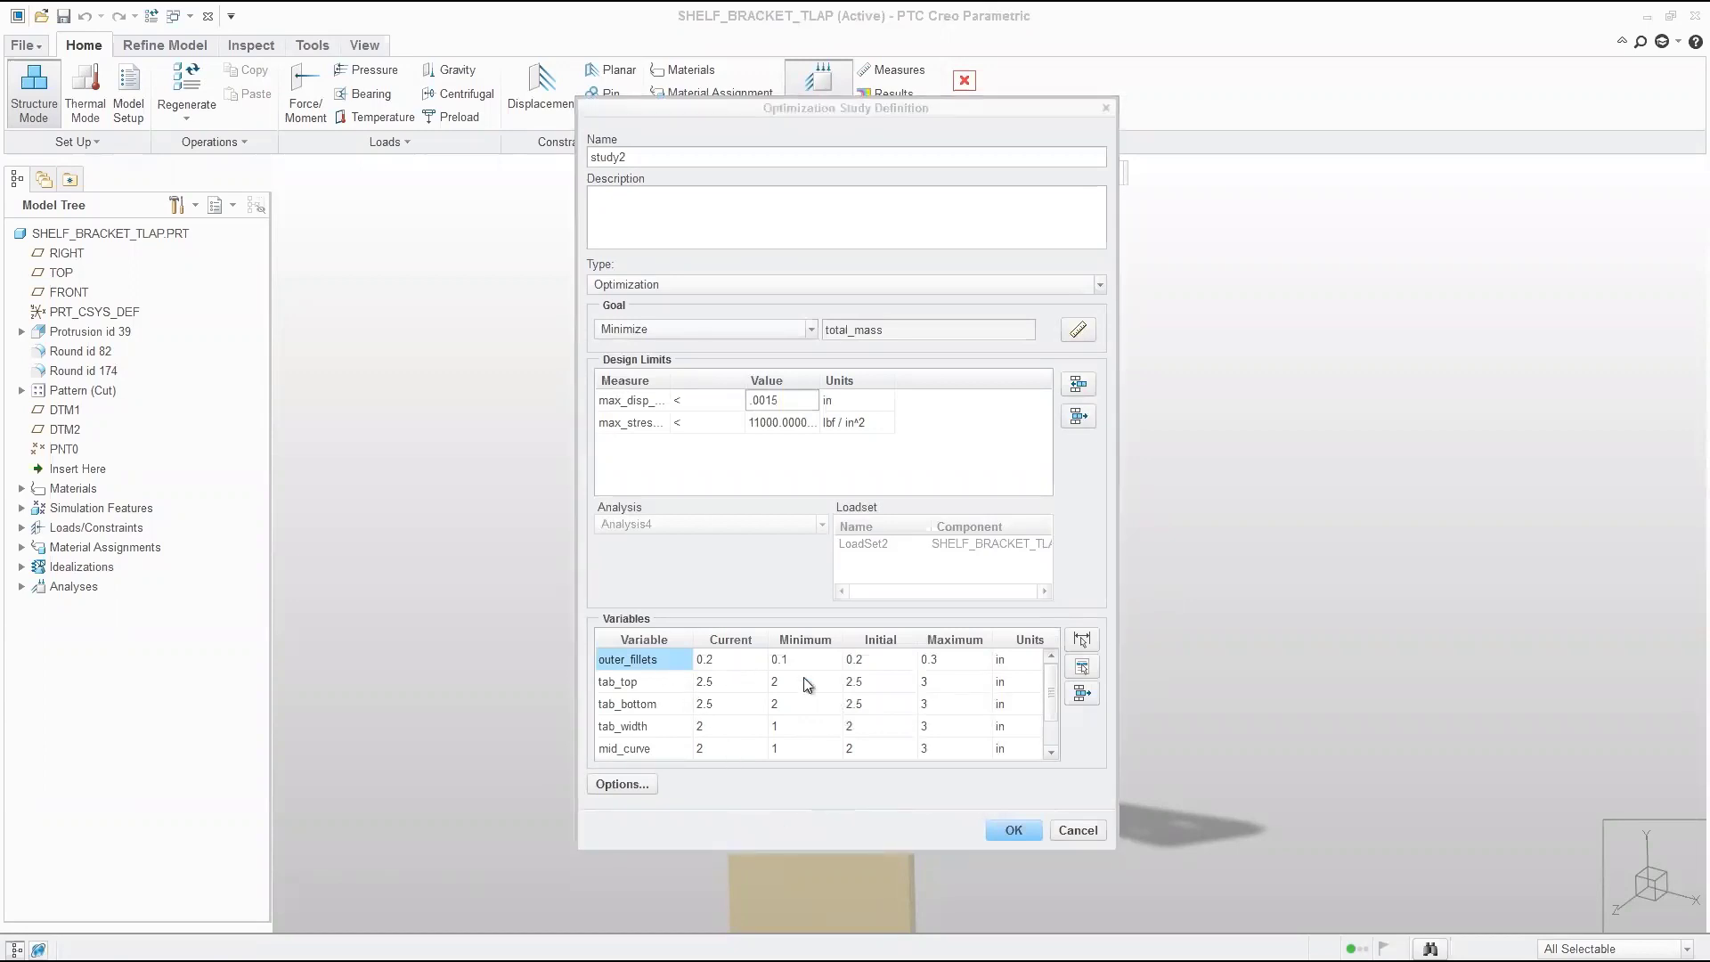
double_click(948, 660)
text(.5)
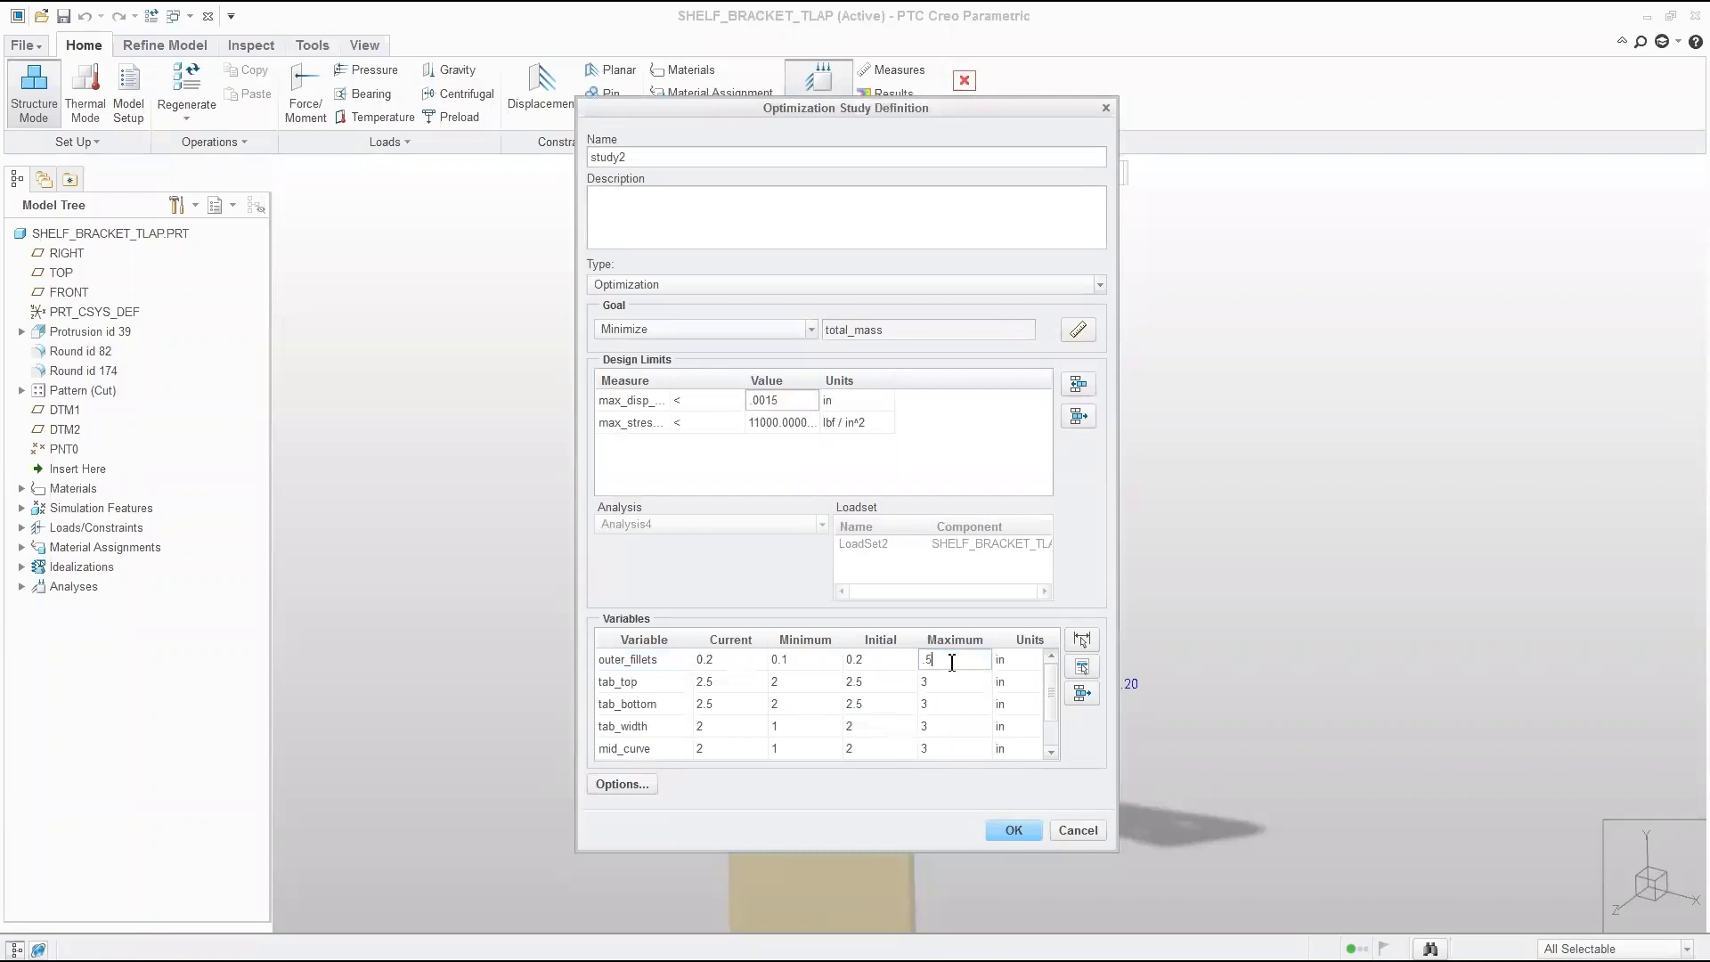
Set the tab_top range to 2.15–2.5 in and the tab_bottom range to 1.05–2.5 in
key(Tab)
text(.15)
double_click(941, 682)
text(2.15)
double_click(805, 704)
text(1.05)
double_click(926, 704)
text(2.5)
Set the tab_width range to 1–2 in and the mid_curve range to 1.85–2.15 in
double_click(800, 726)
text(1)
double_click(943, 726)
text(2)
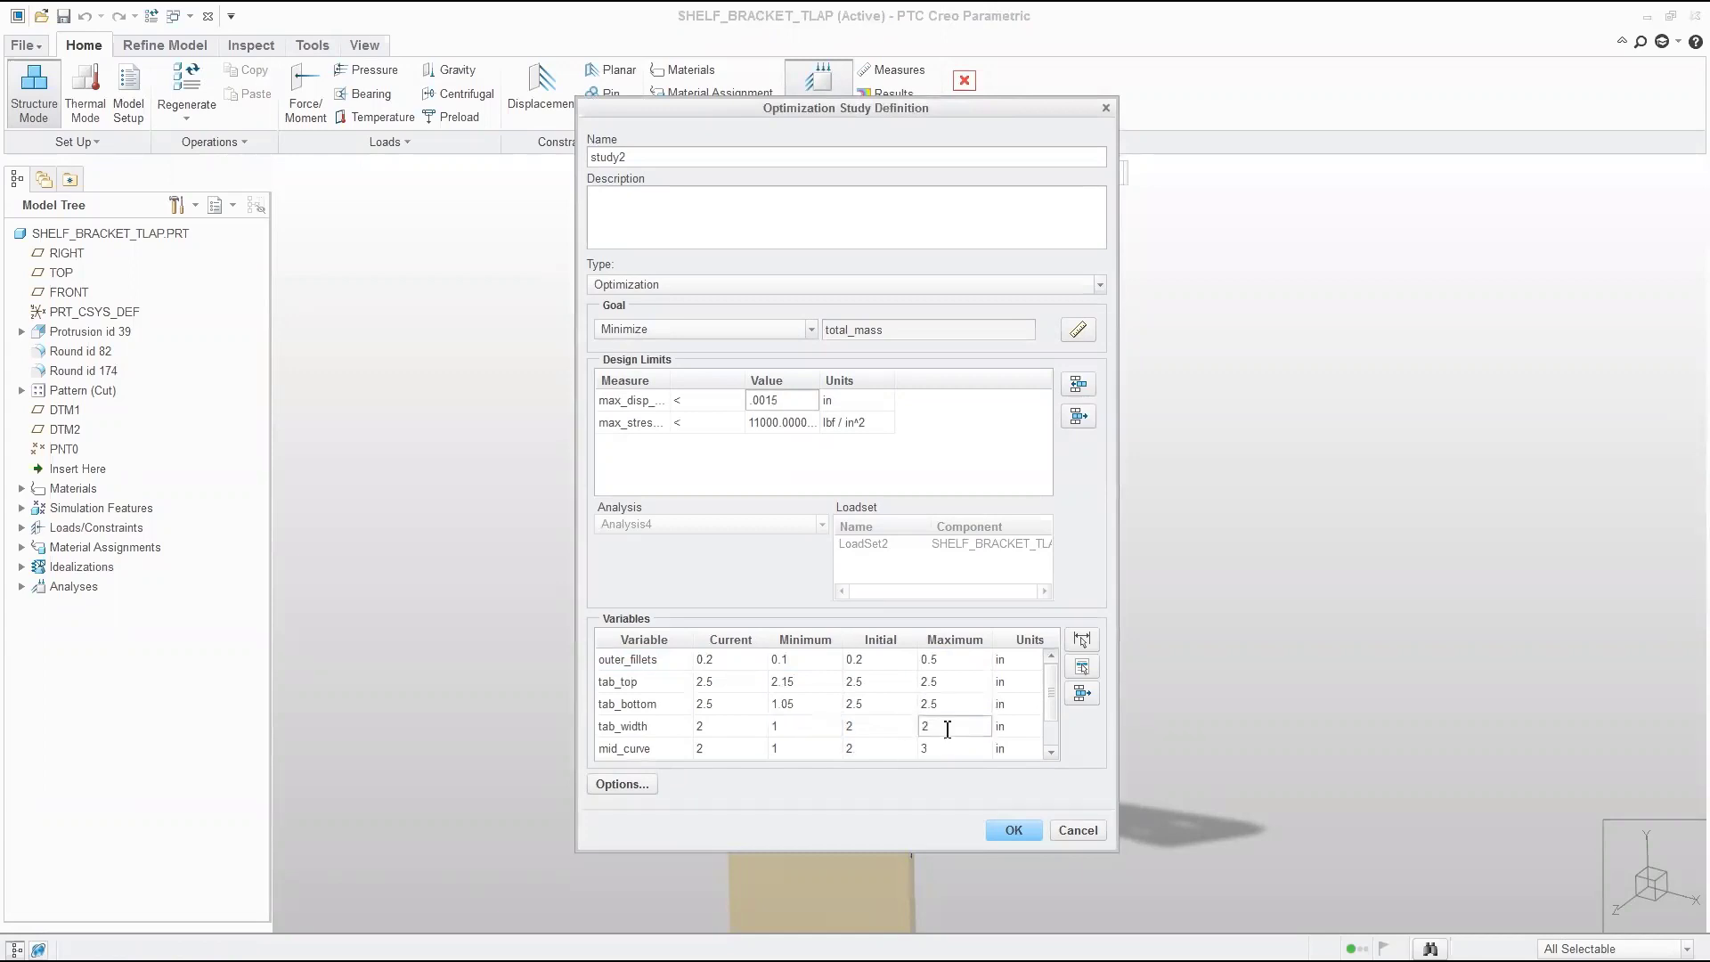
double_click(836, 750)
text(1.85)
click(965, 750)
text(2.15)
Set the maximum of the ang variable to 90 degrees and accept the optimization study definition
scroll(816, 744, down, 2)
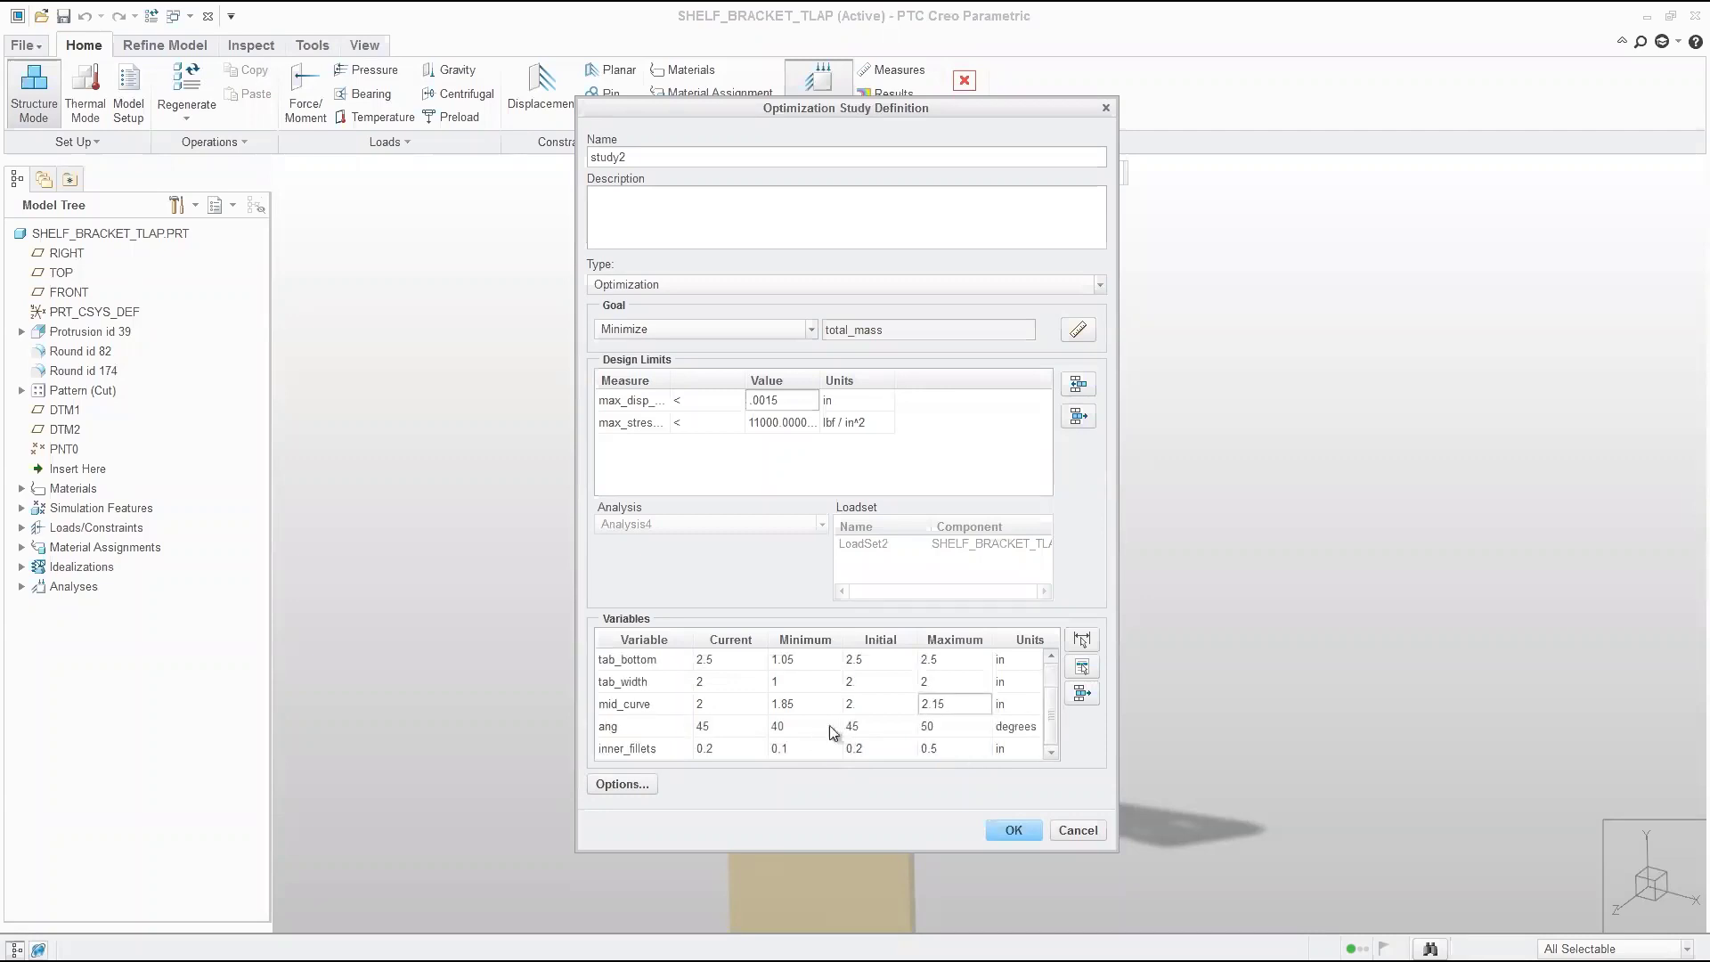
text(90)
click(948, 746)
click(1014, 837)
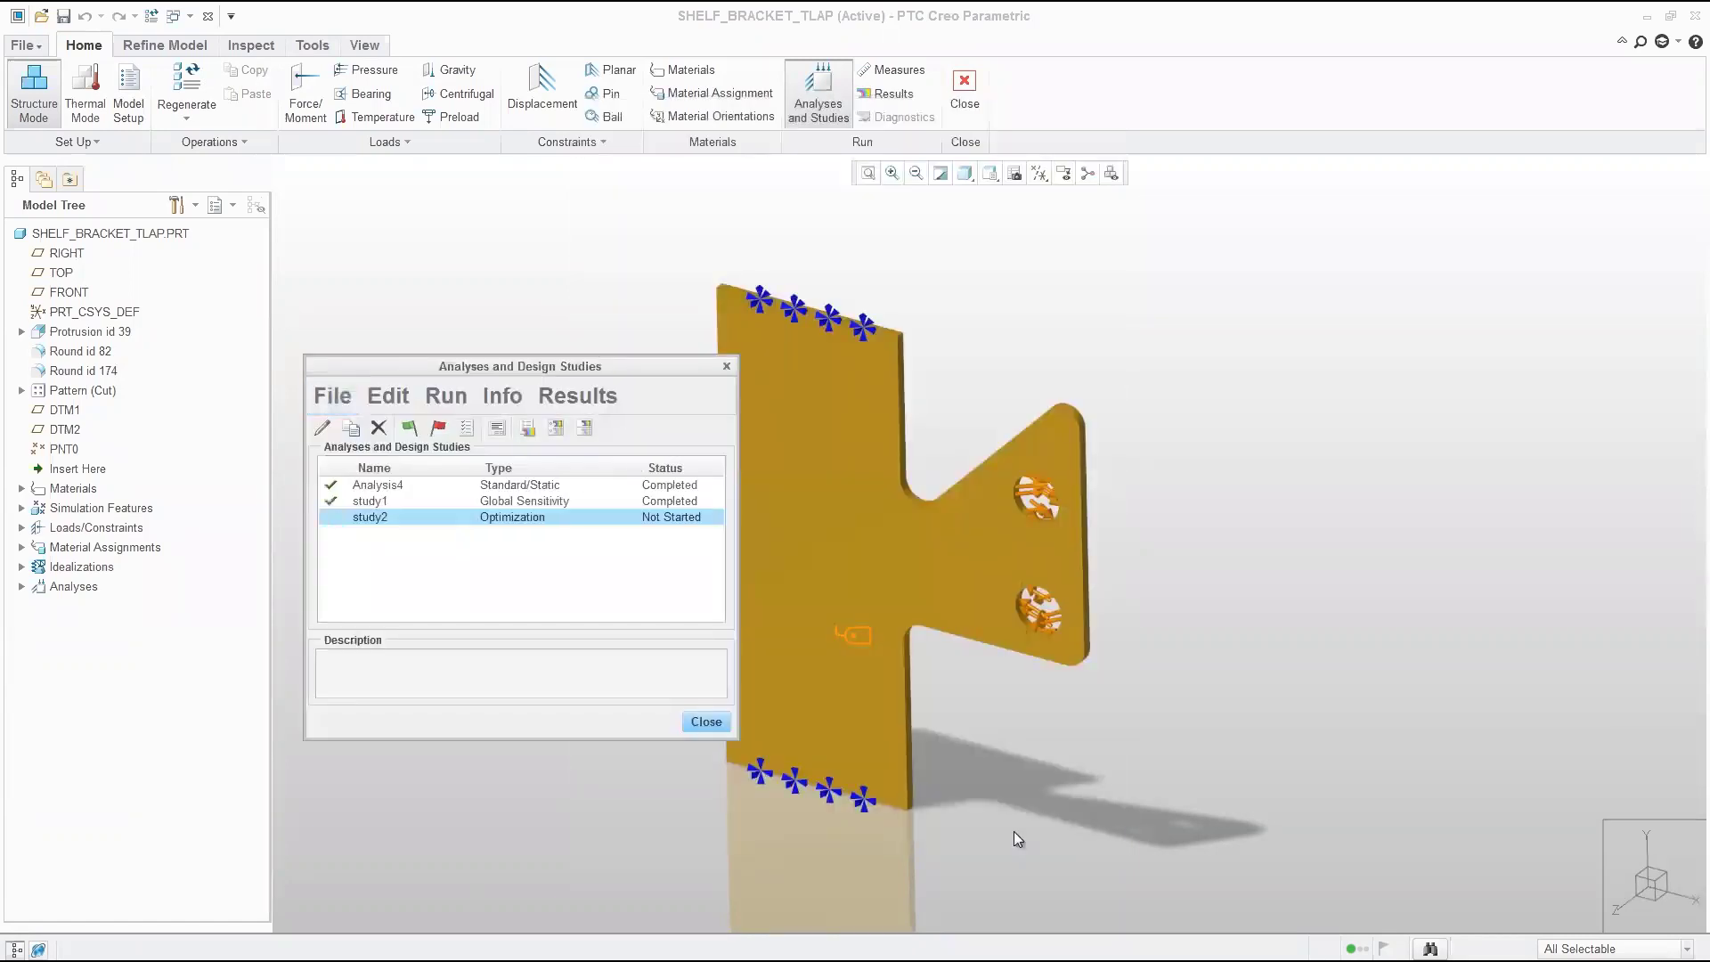
Run the optimization study study2 without interactive diagnostics and open its run status
click(409, 430)
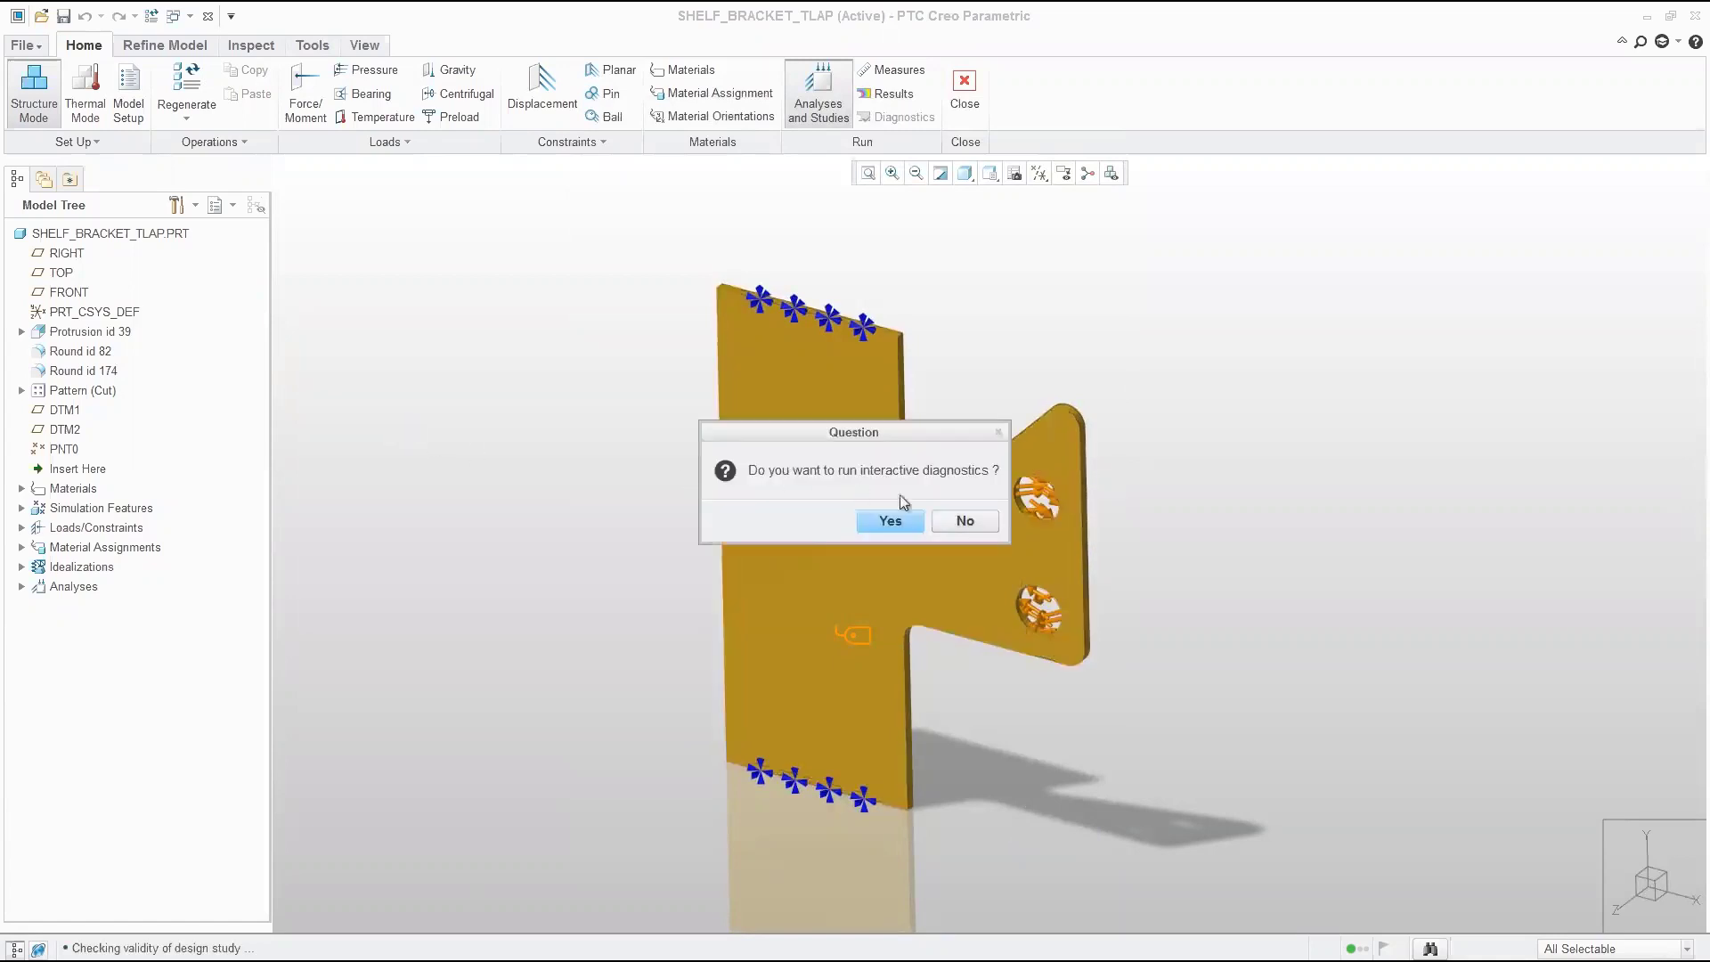
click(959, 520)
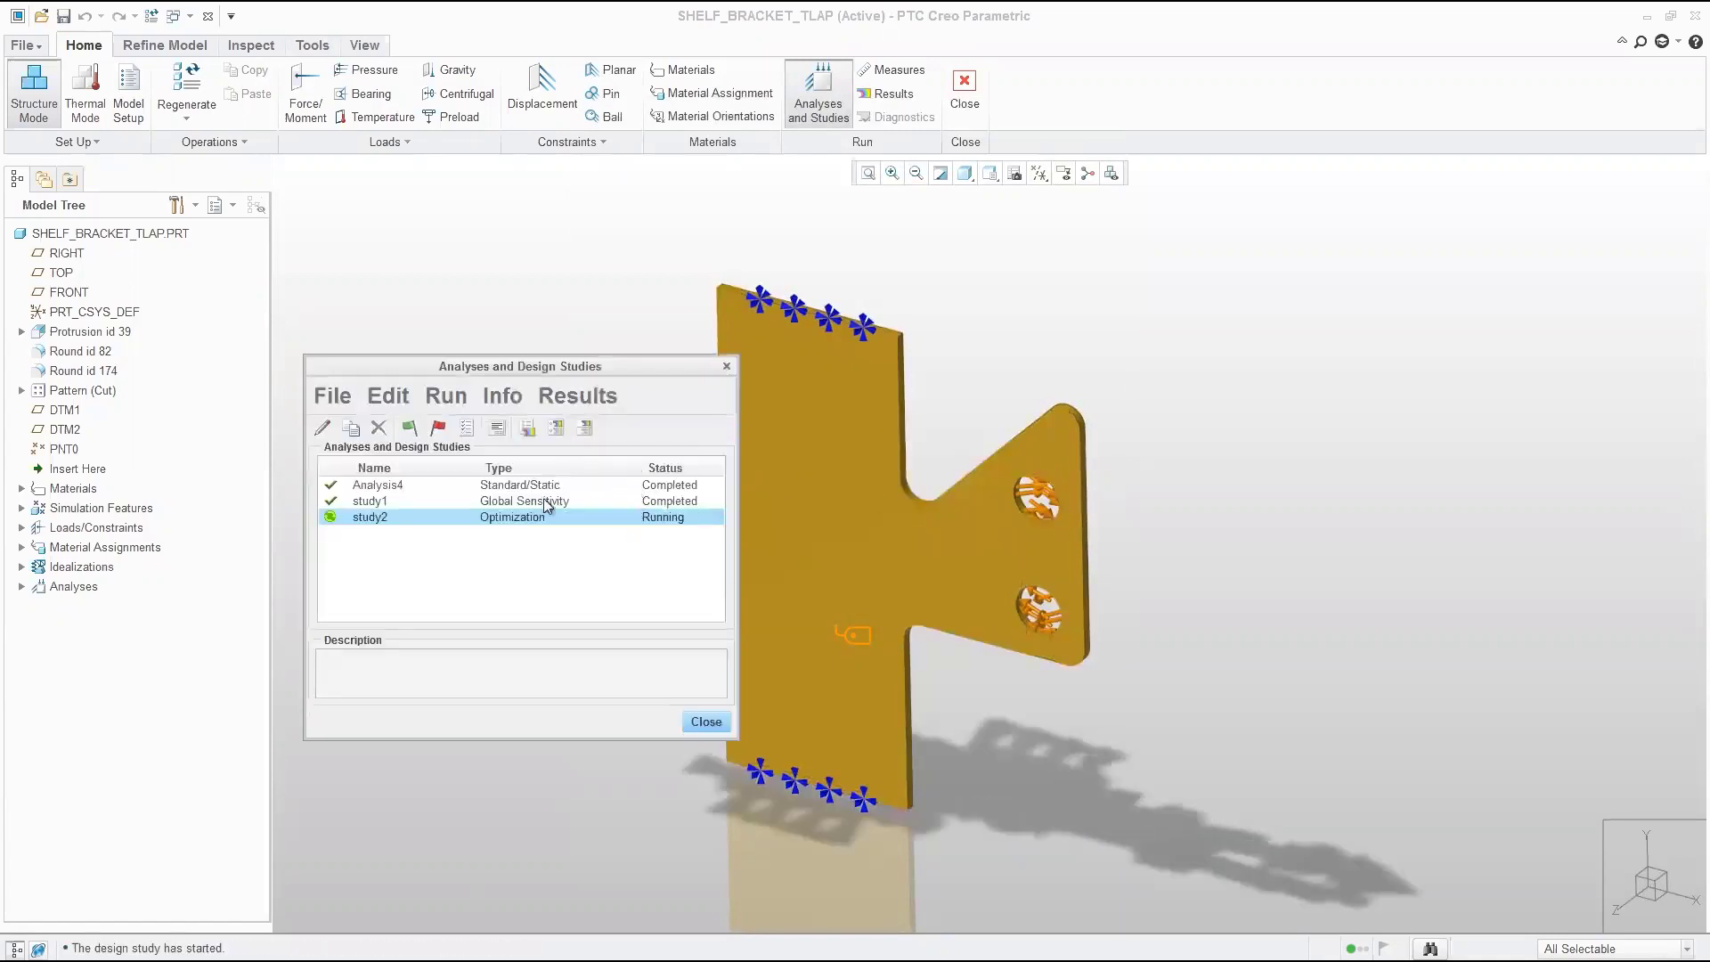
click(499, 431)
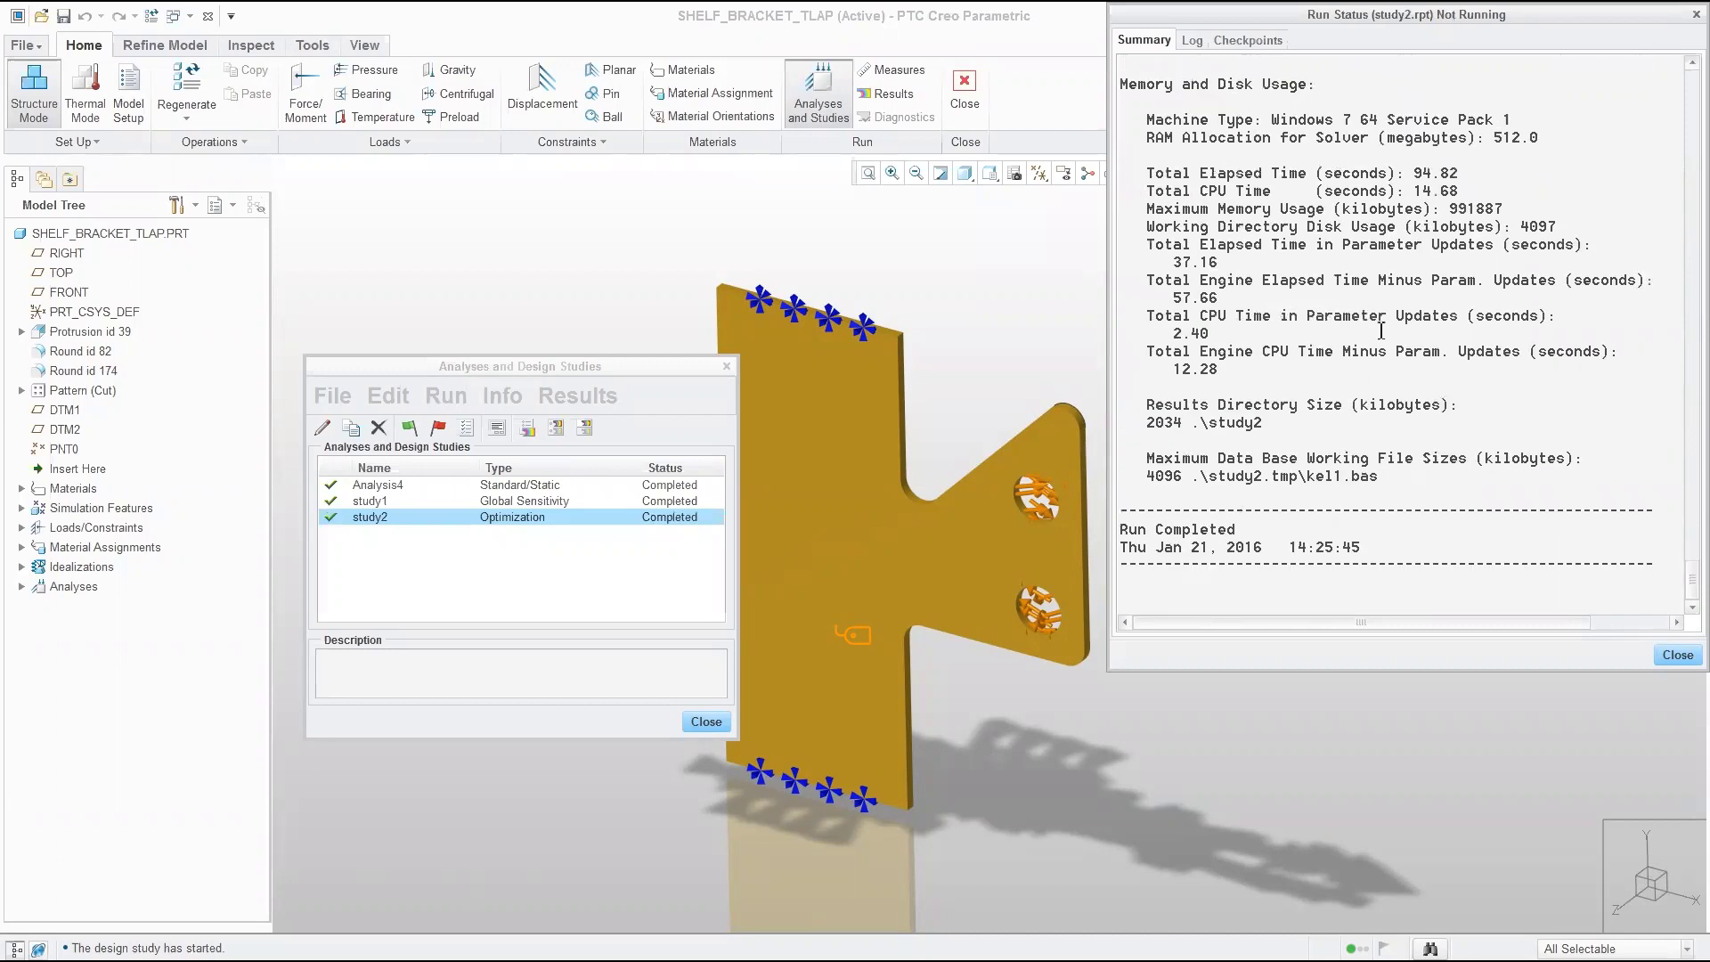
Review the optimized parameters and goal in the study2 run summary, and close the run status
scroll(1306, 251, up, 3)
scroll(1305, 250, up, 1)
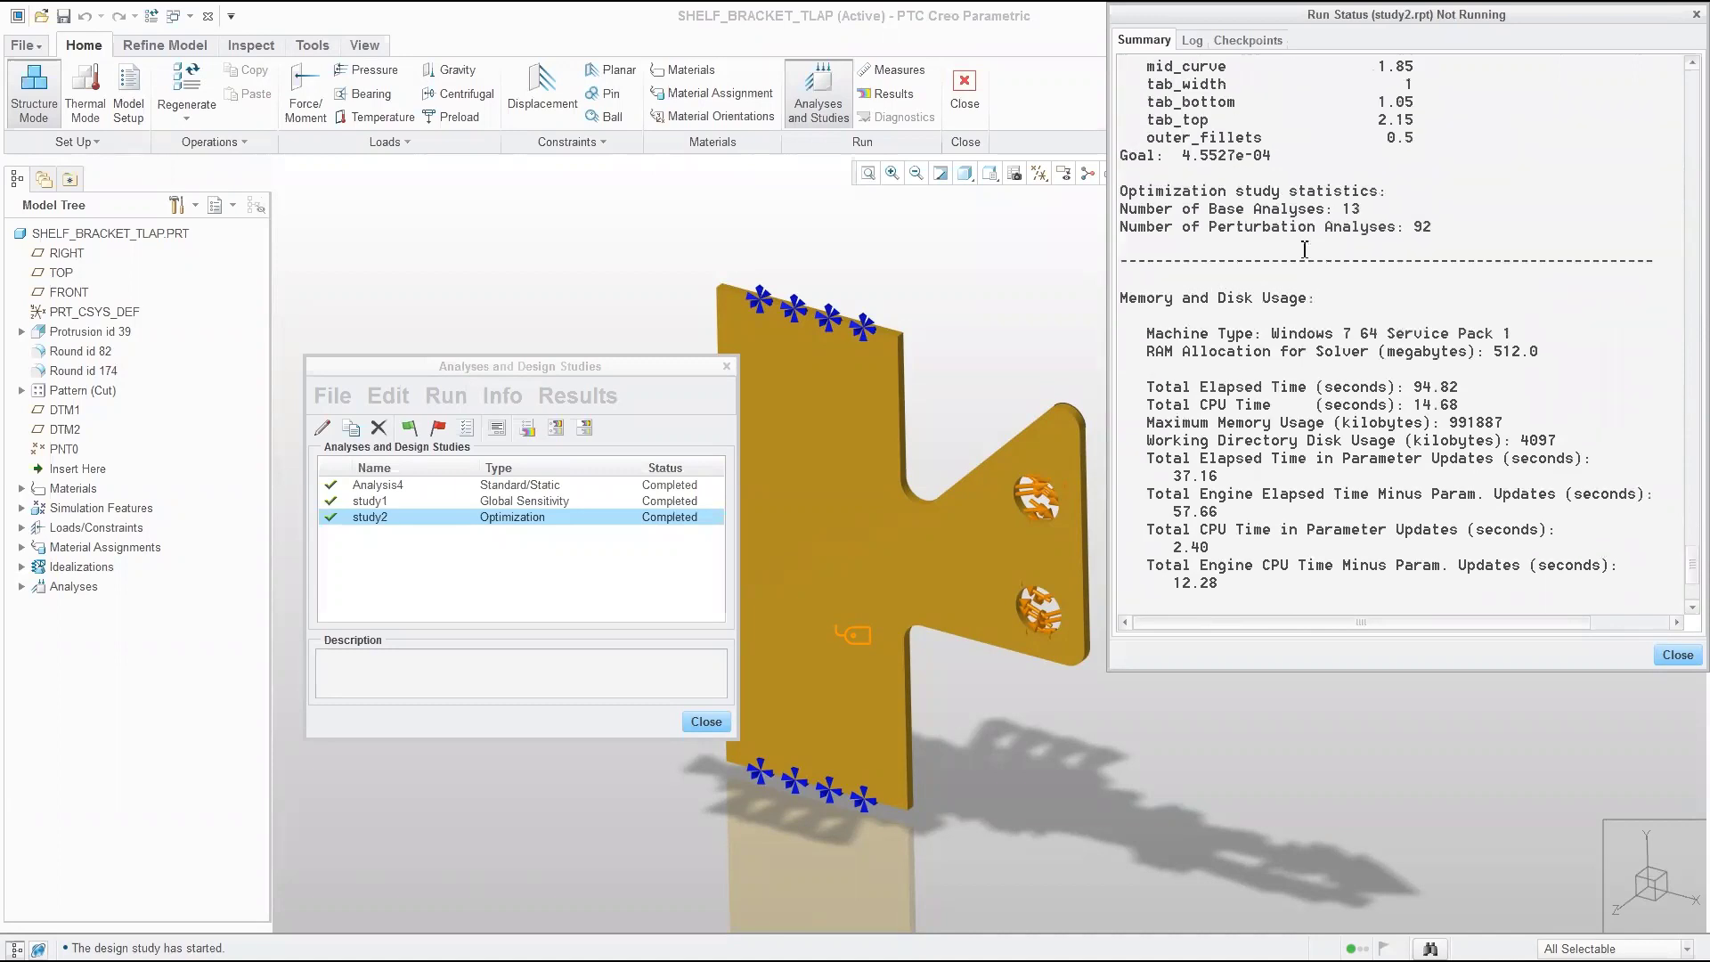
scroll(1305, 251, up, 1)
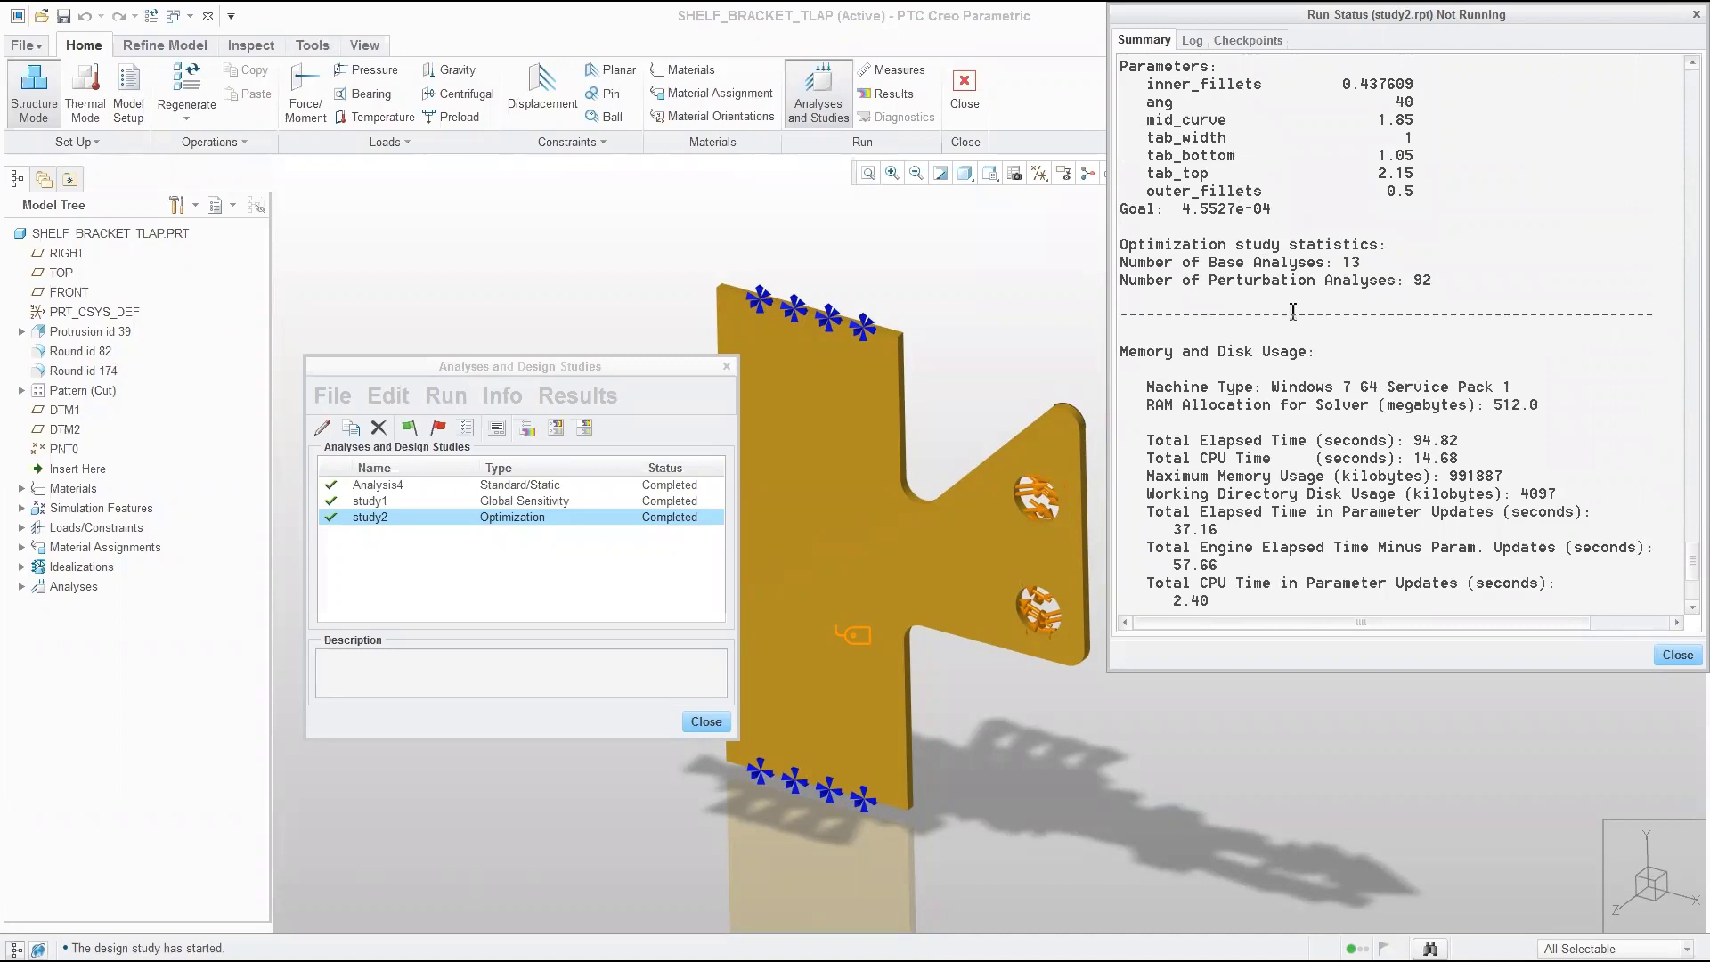
scroll(1293, 311, down, 5)
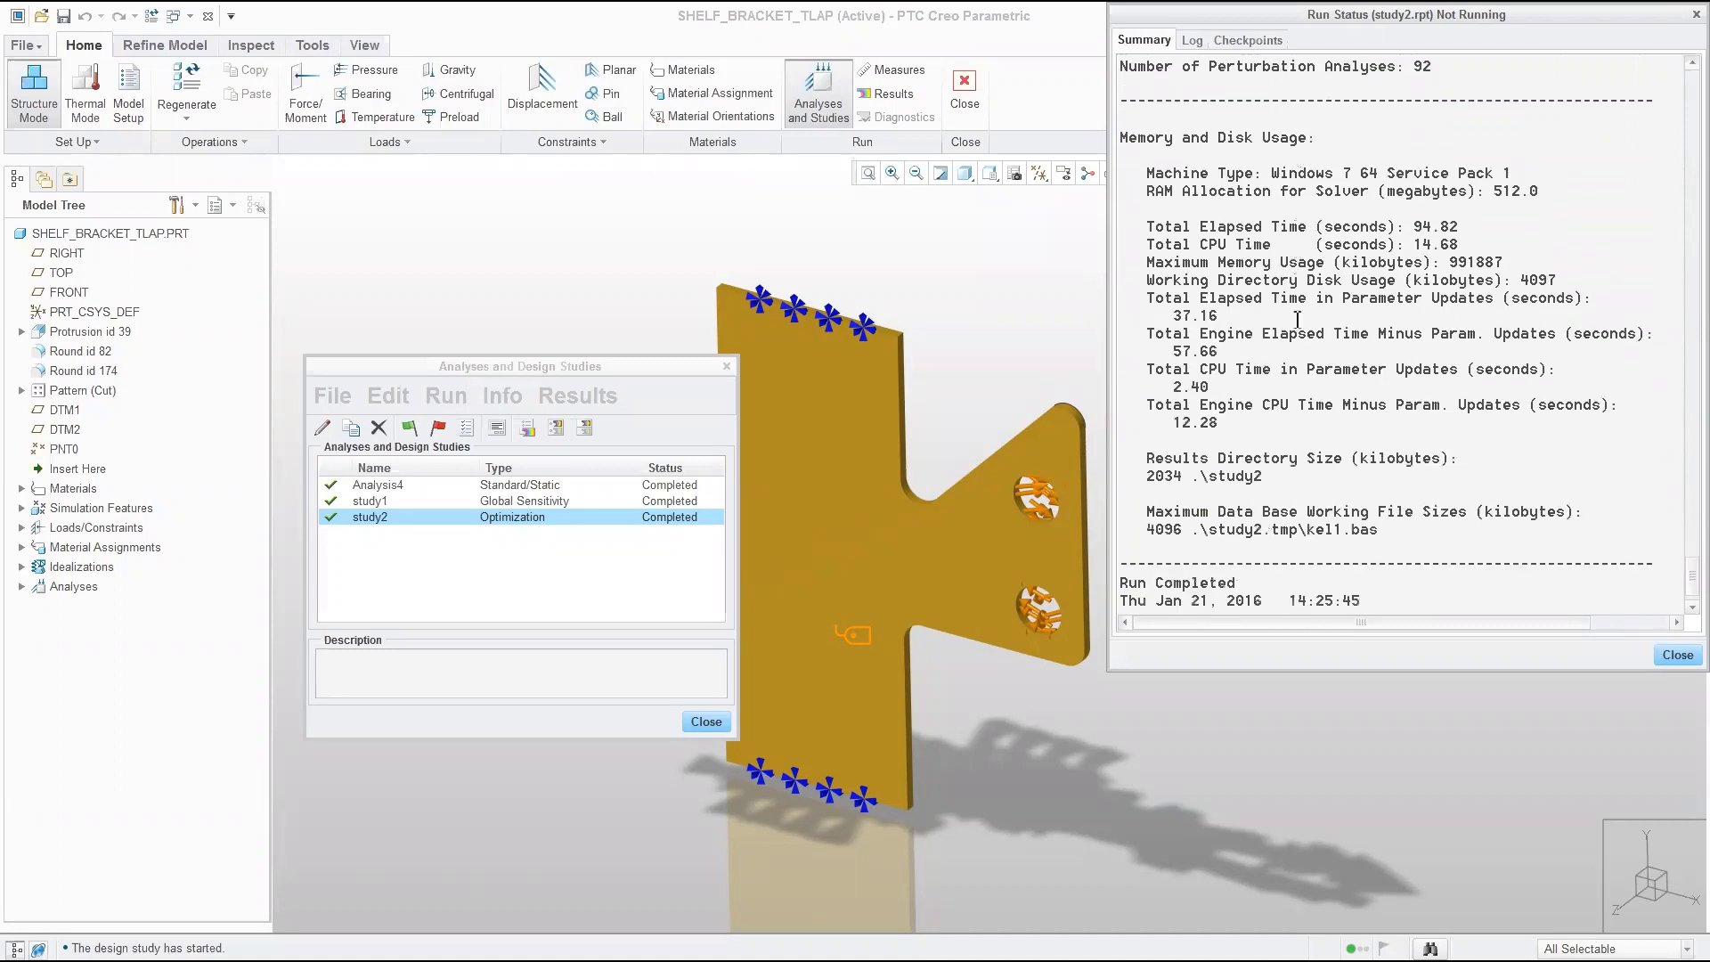
click(1689, 656)
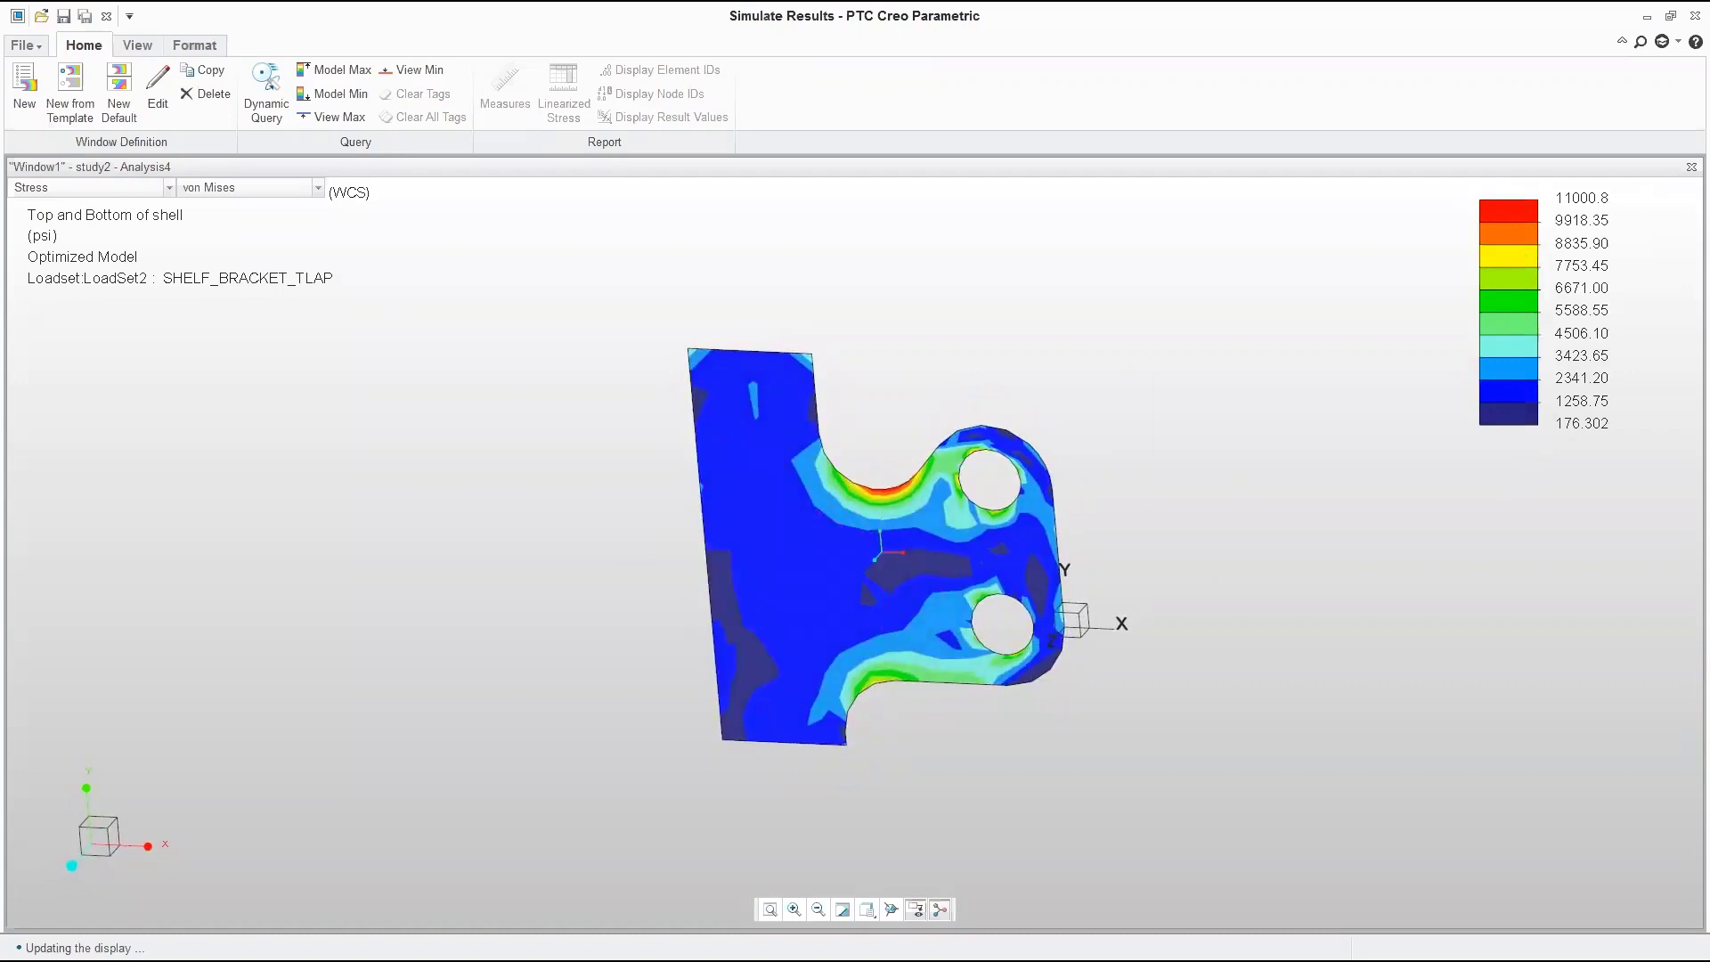
Close the von Mises stress results of the optimized model without saving the results window
click(1694, 17)
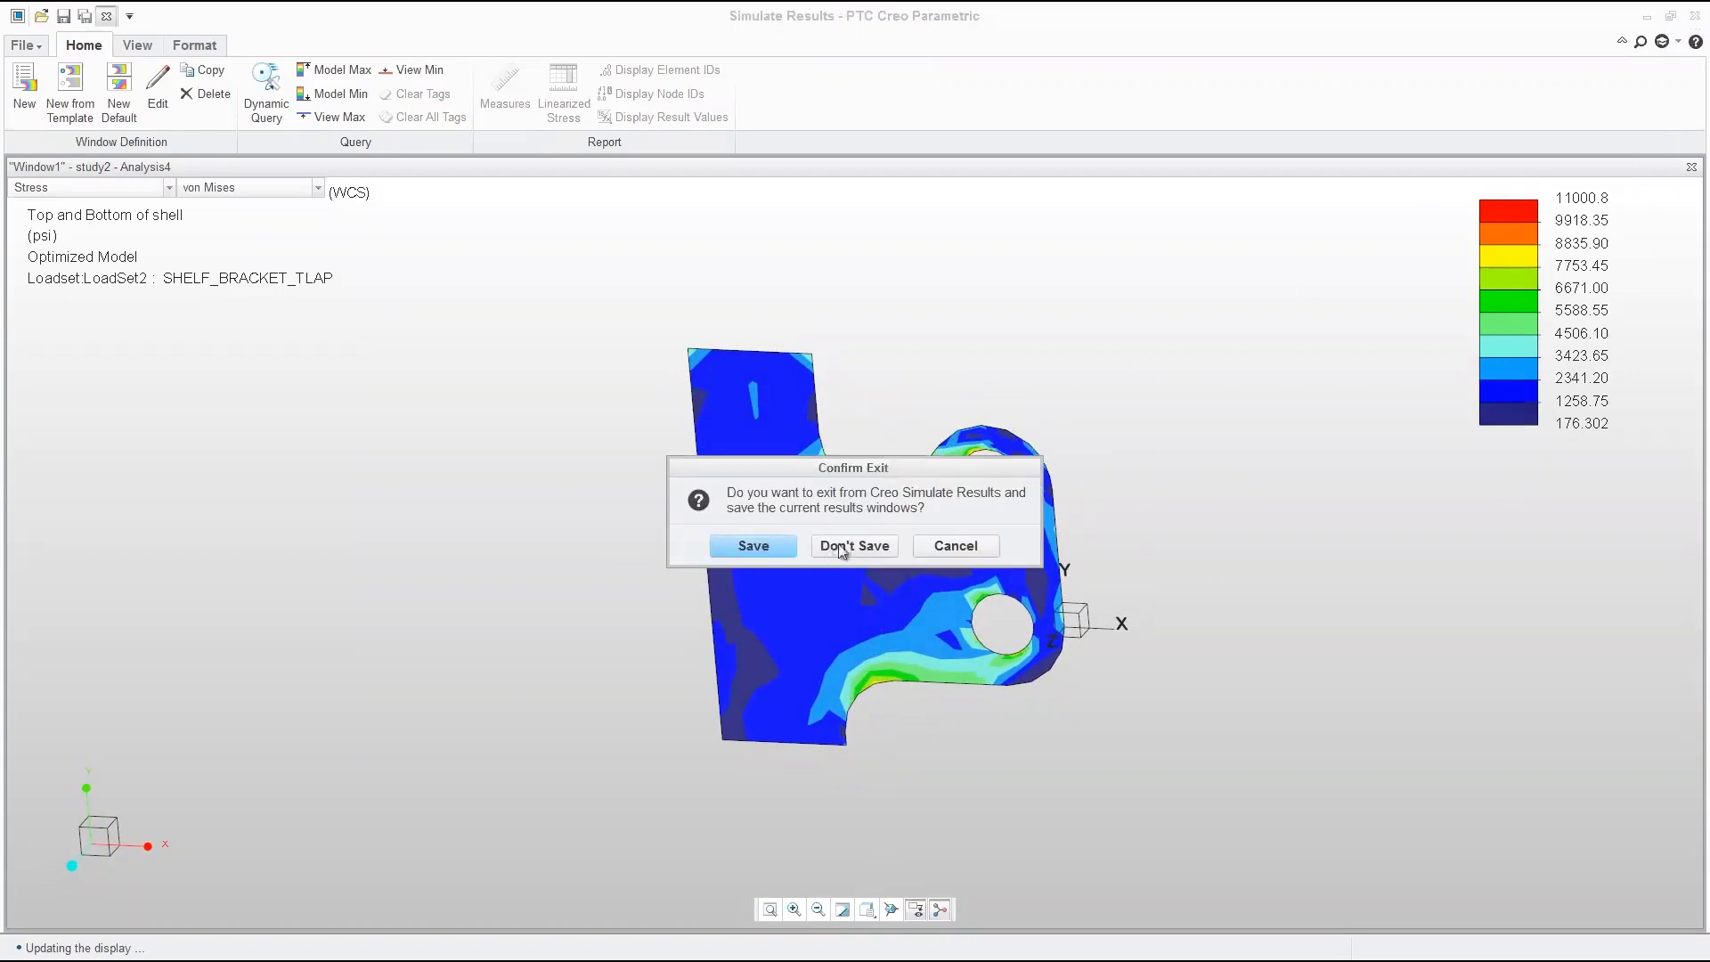
click(828, 546)
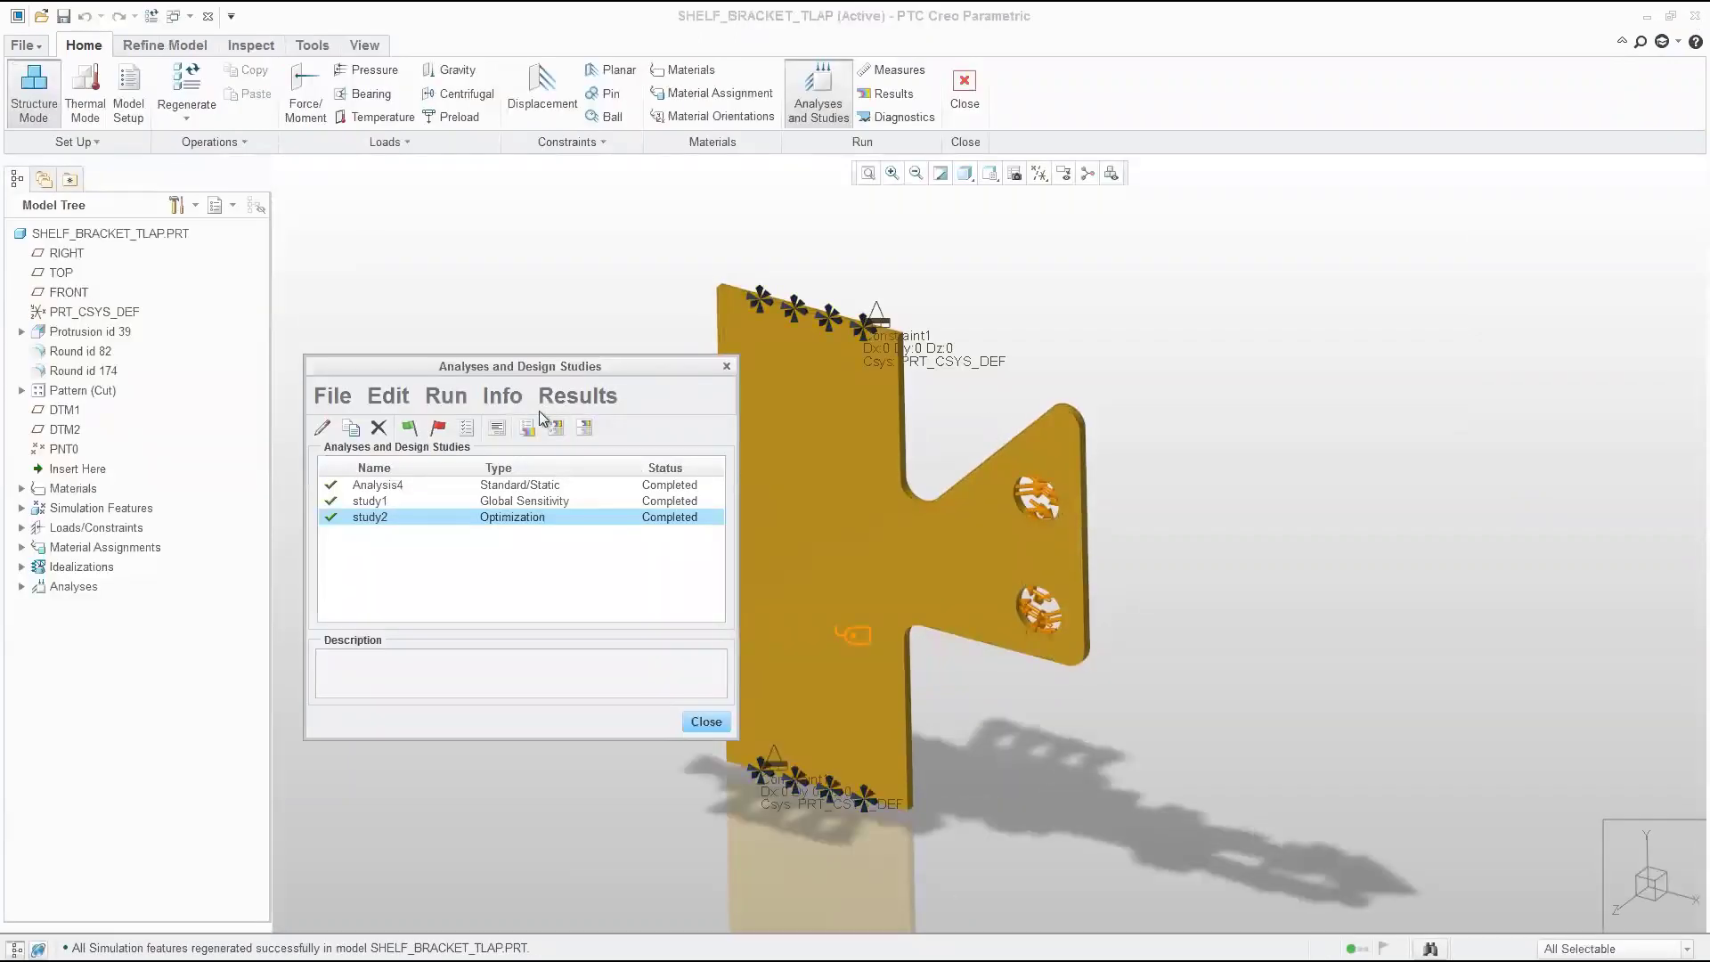
Step through every shape in the optimization history of study2 and leave the model at the optimized shape
drag(548, 367, 366, 359)
click(318, 392)
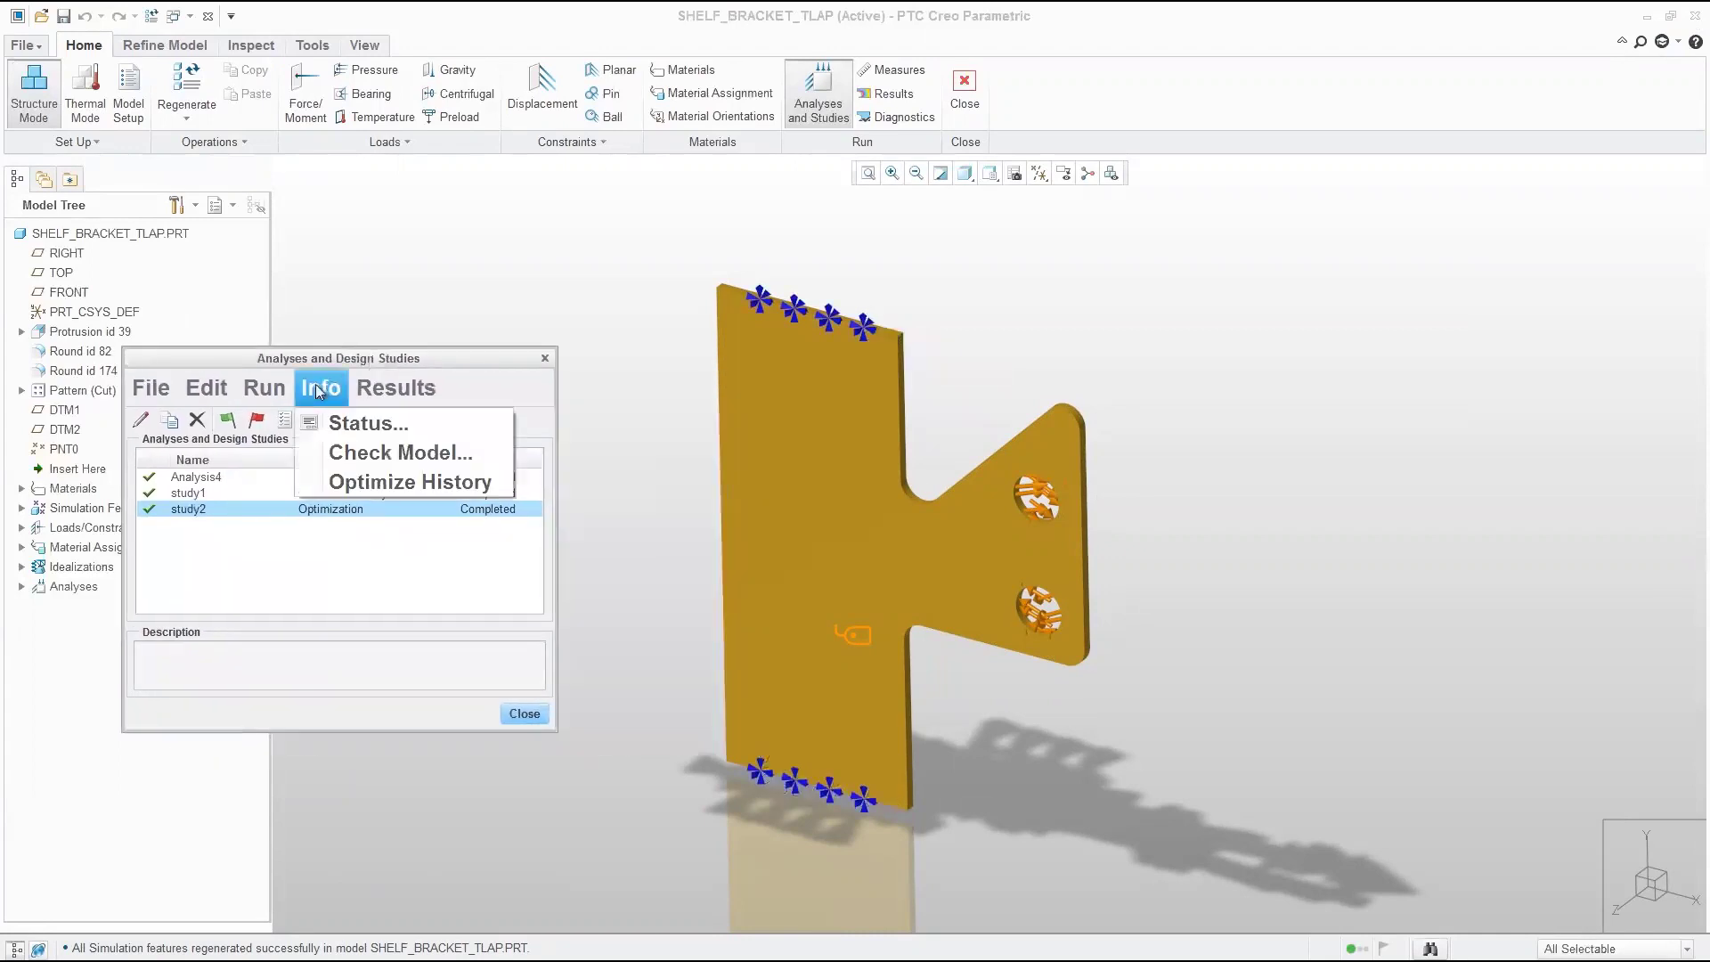
click(362, 486)
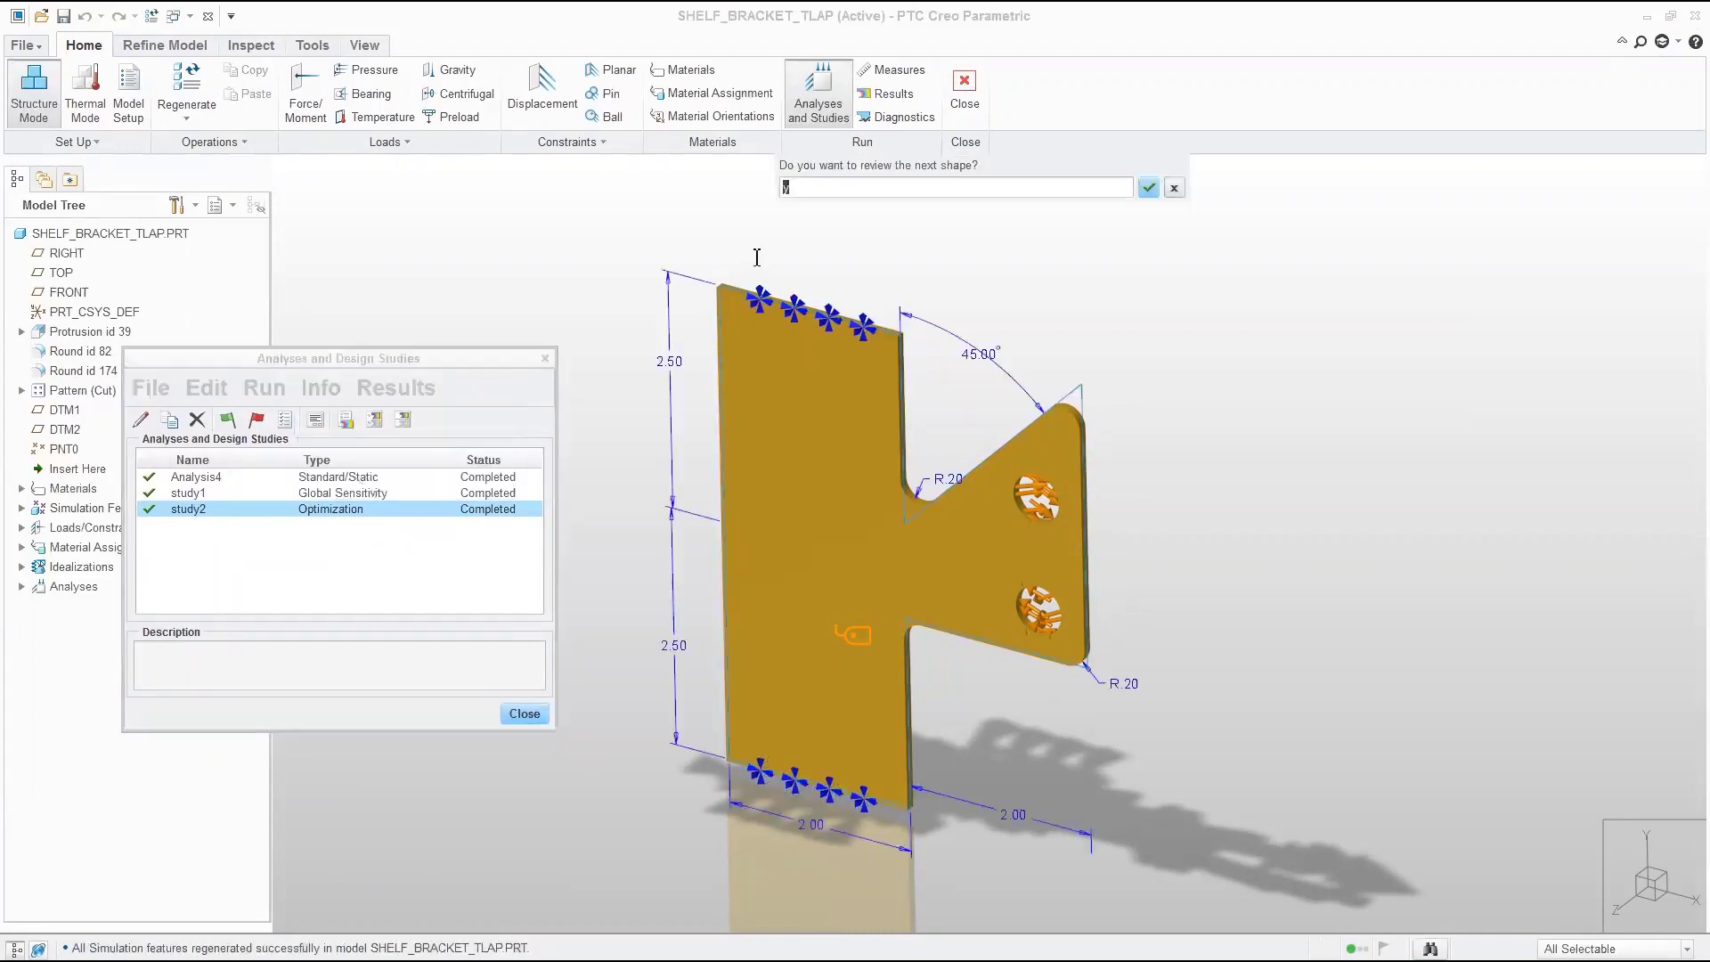
key(Return)
key(Return)
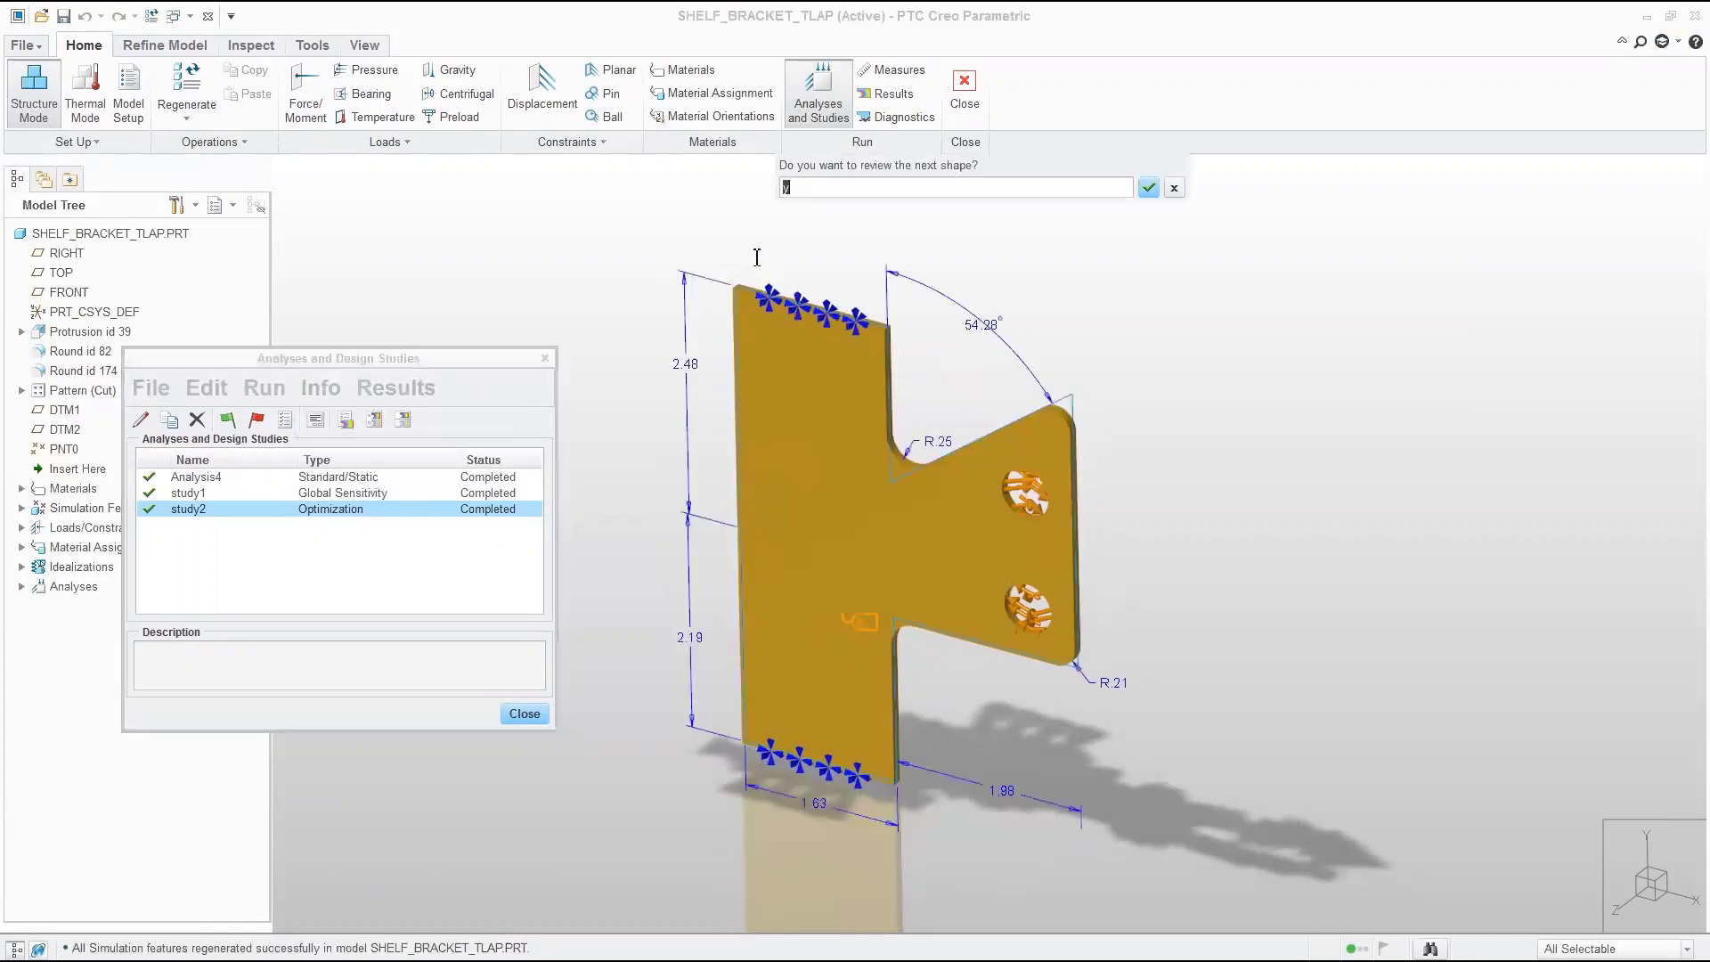
key(Return)
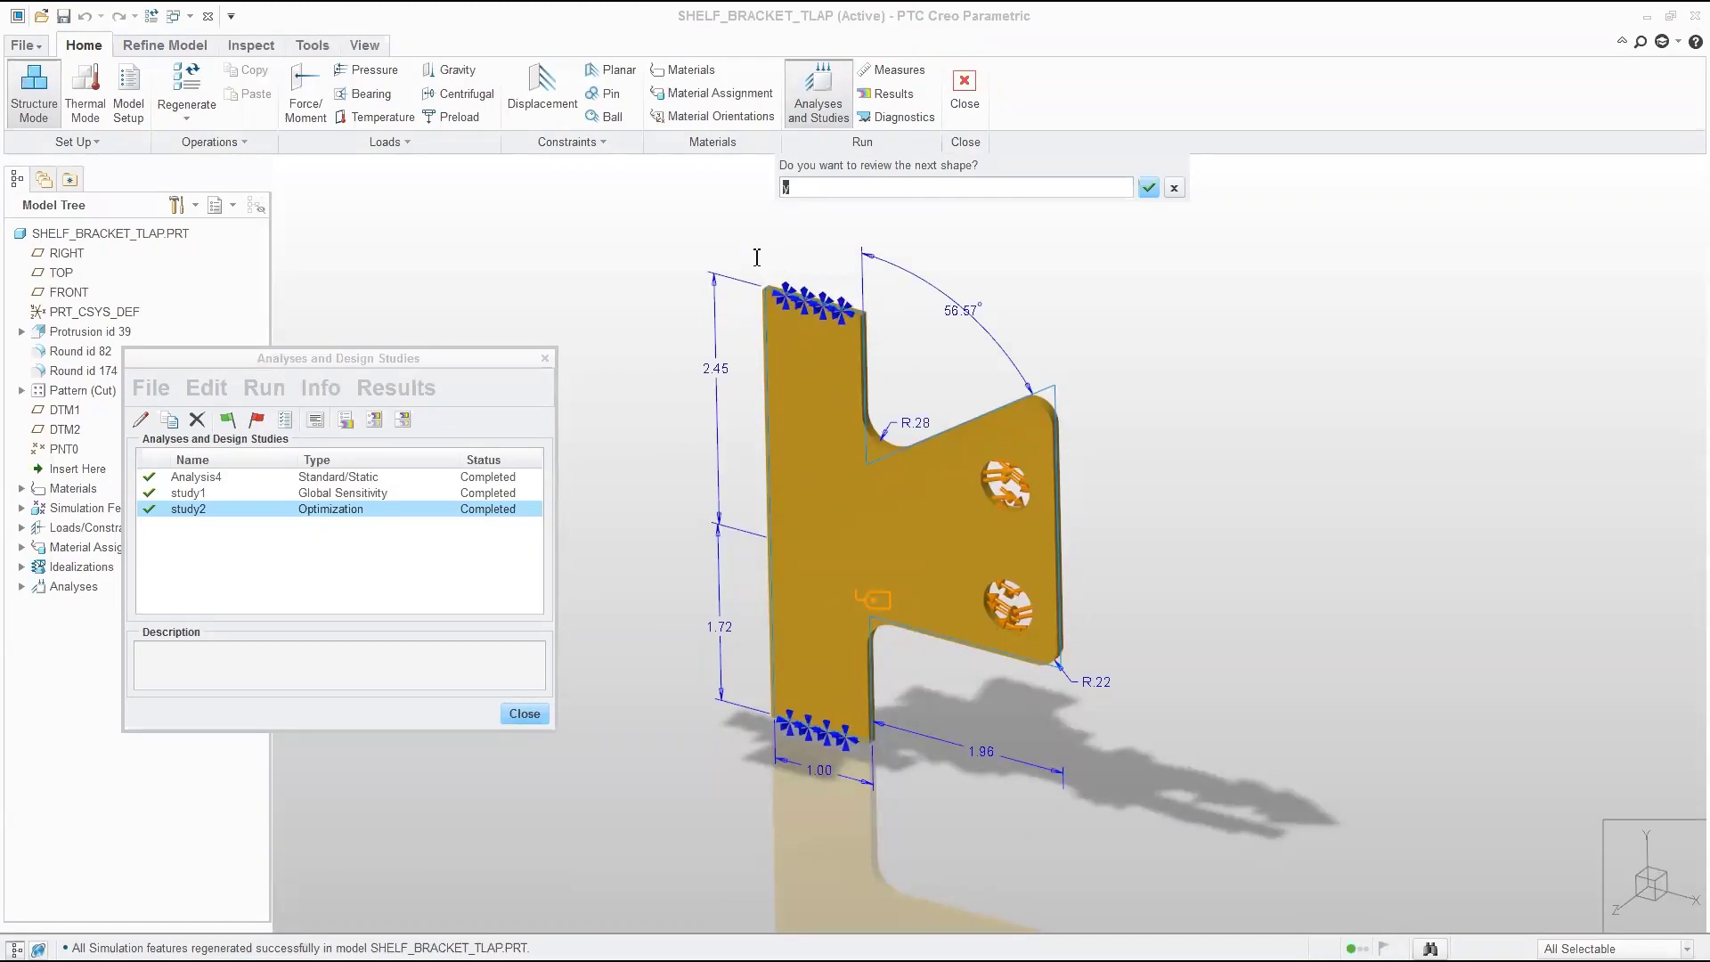
key(Return)
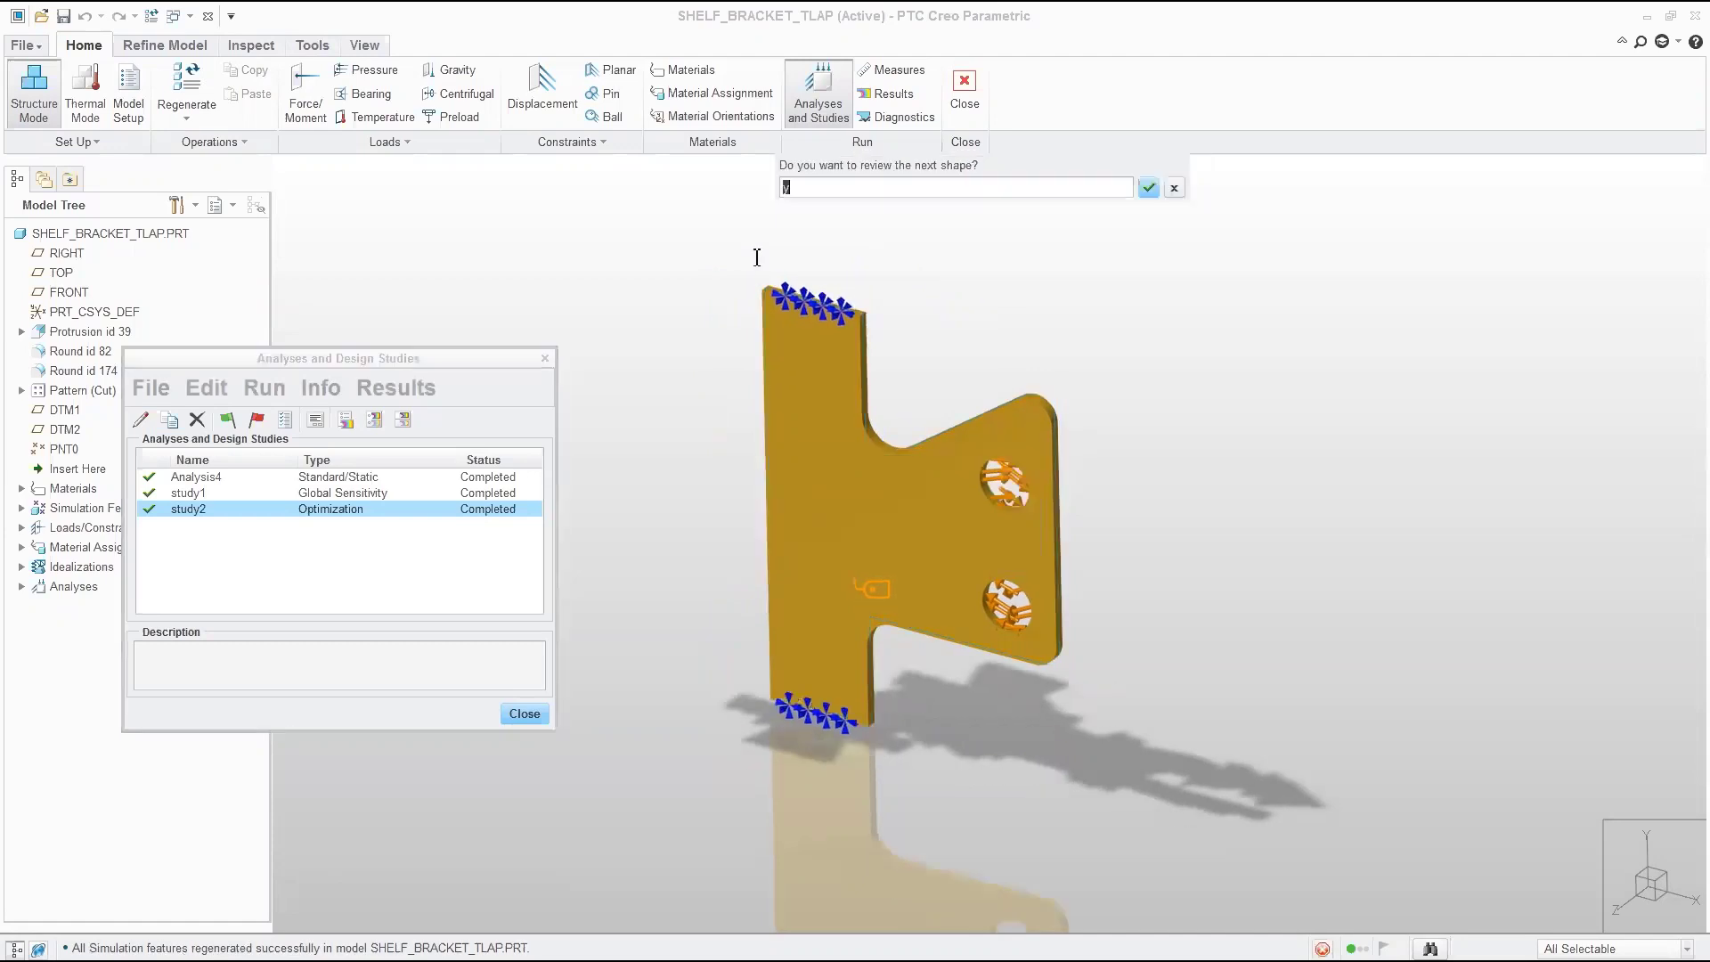
key(Return)
key(Return)
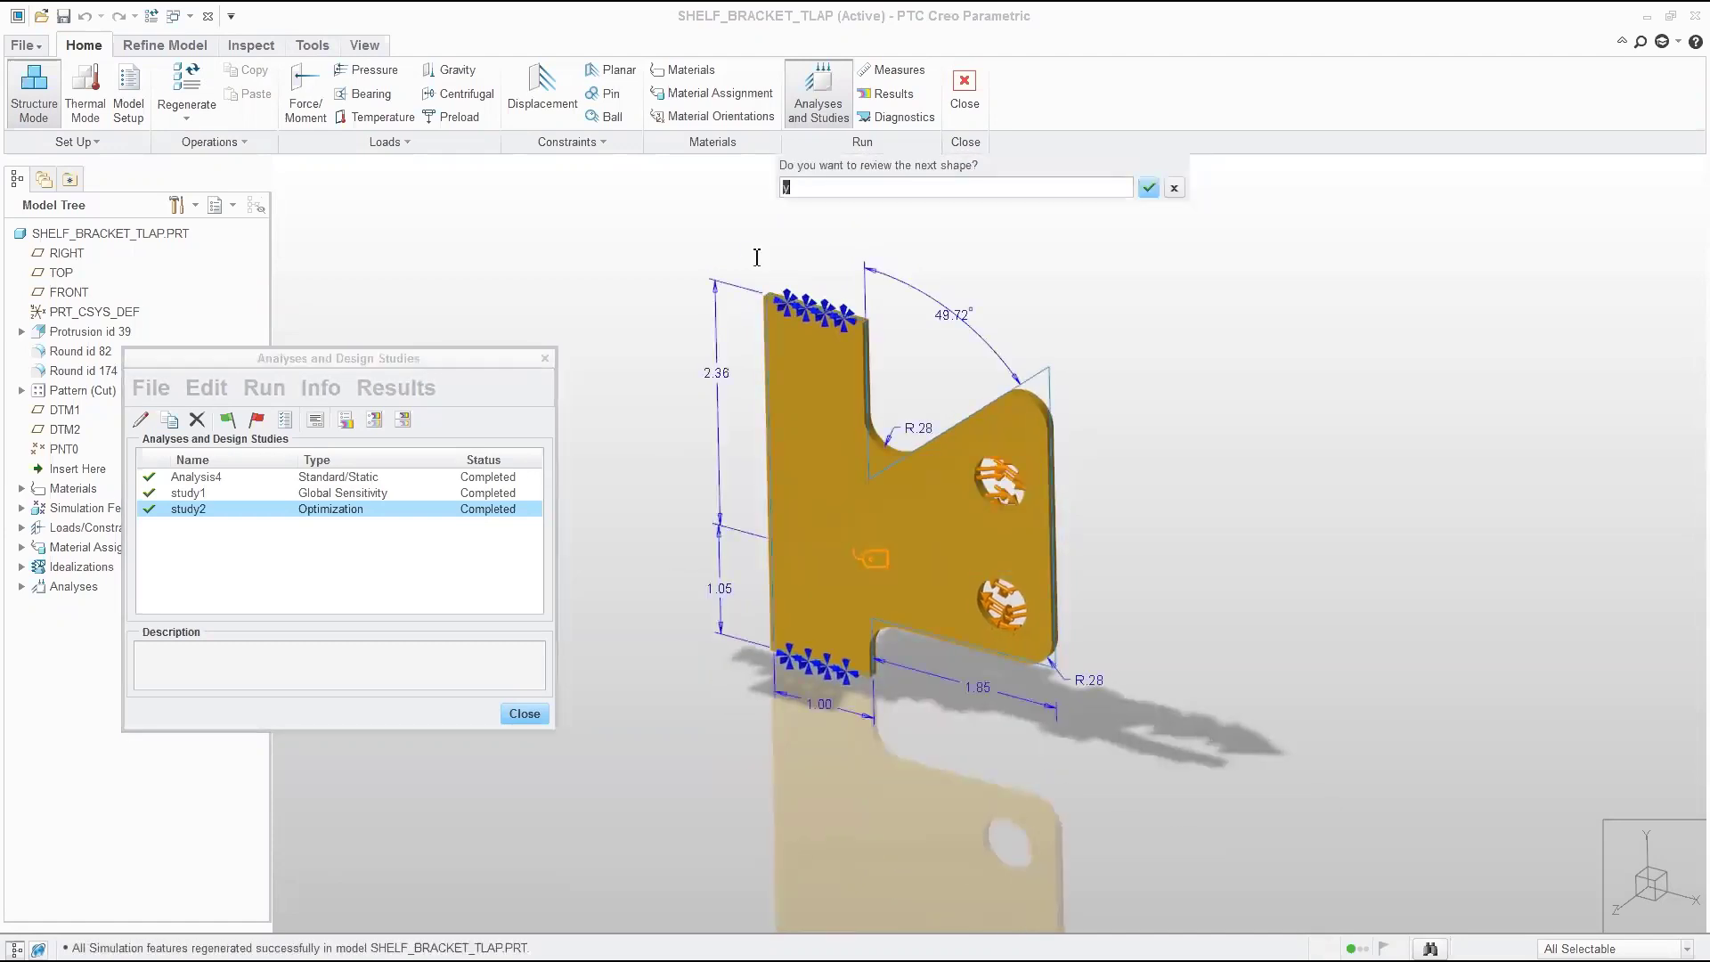
key(Return)
key(Return)
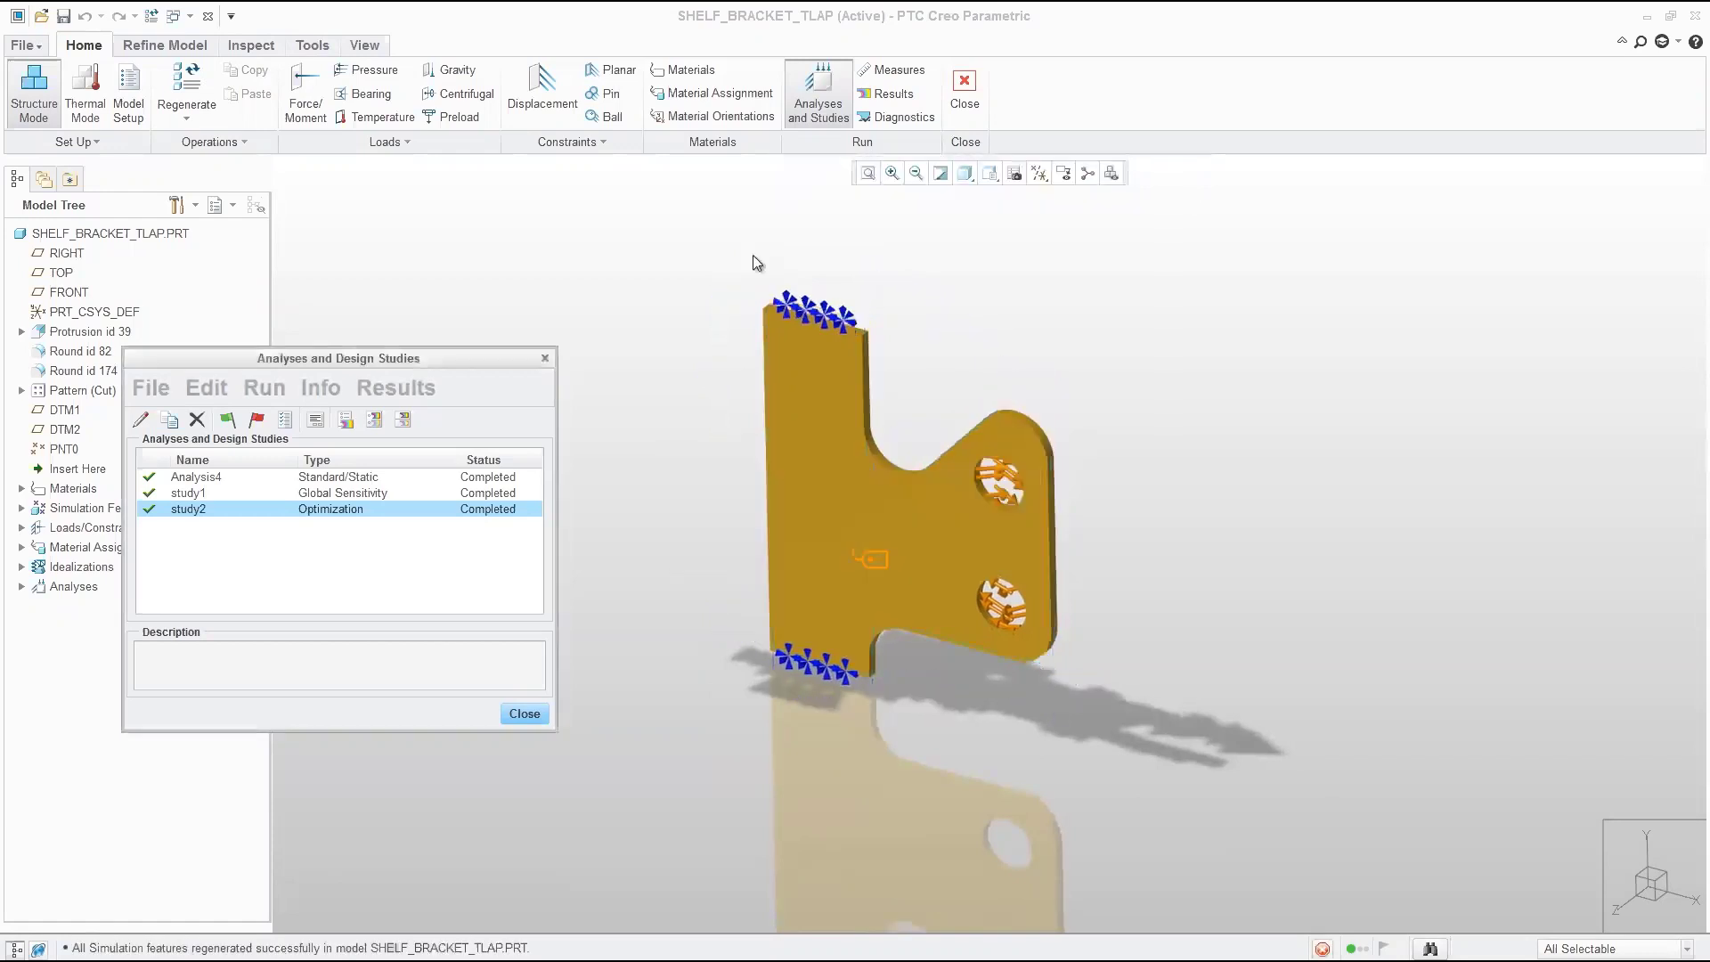
key(Return)
key(Return)
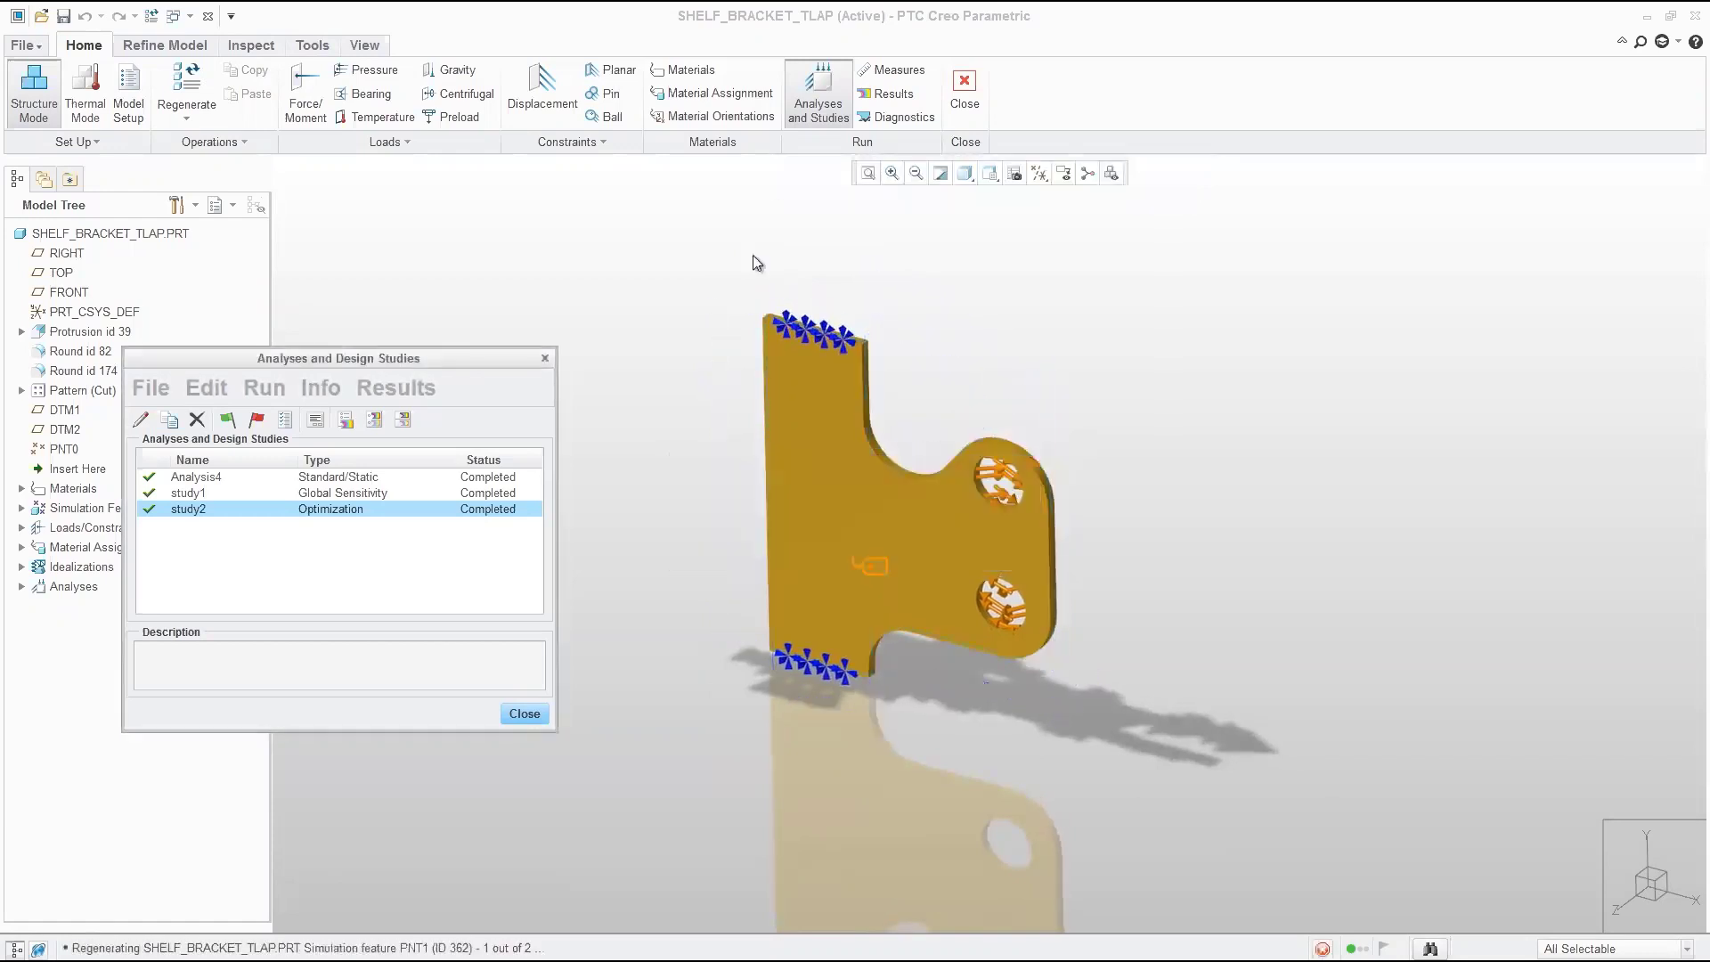
key(Return)
key(Return)
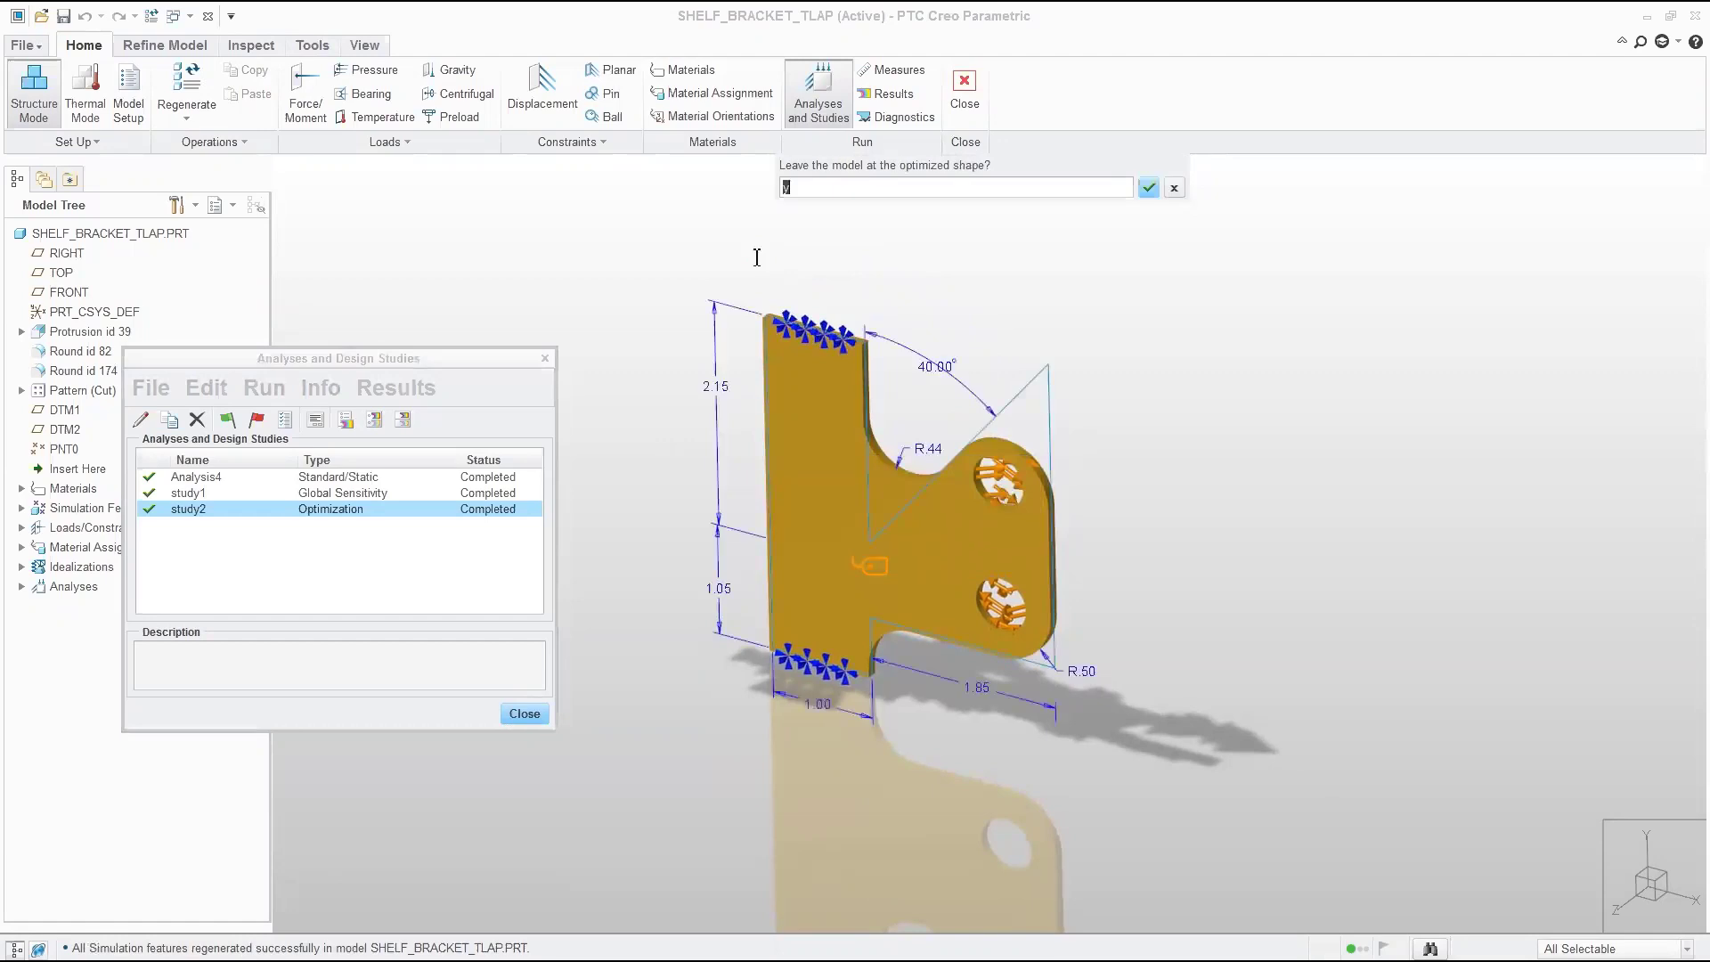
key(Return)
Close the list of analyses and design studies and exit the simulation environment
mouse_move(752, 255)
middle_down()
mouse_move(946, 363)
mouse_move(890, 428)
middle_up()
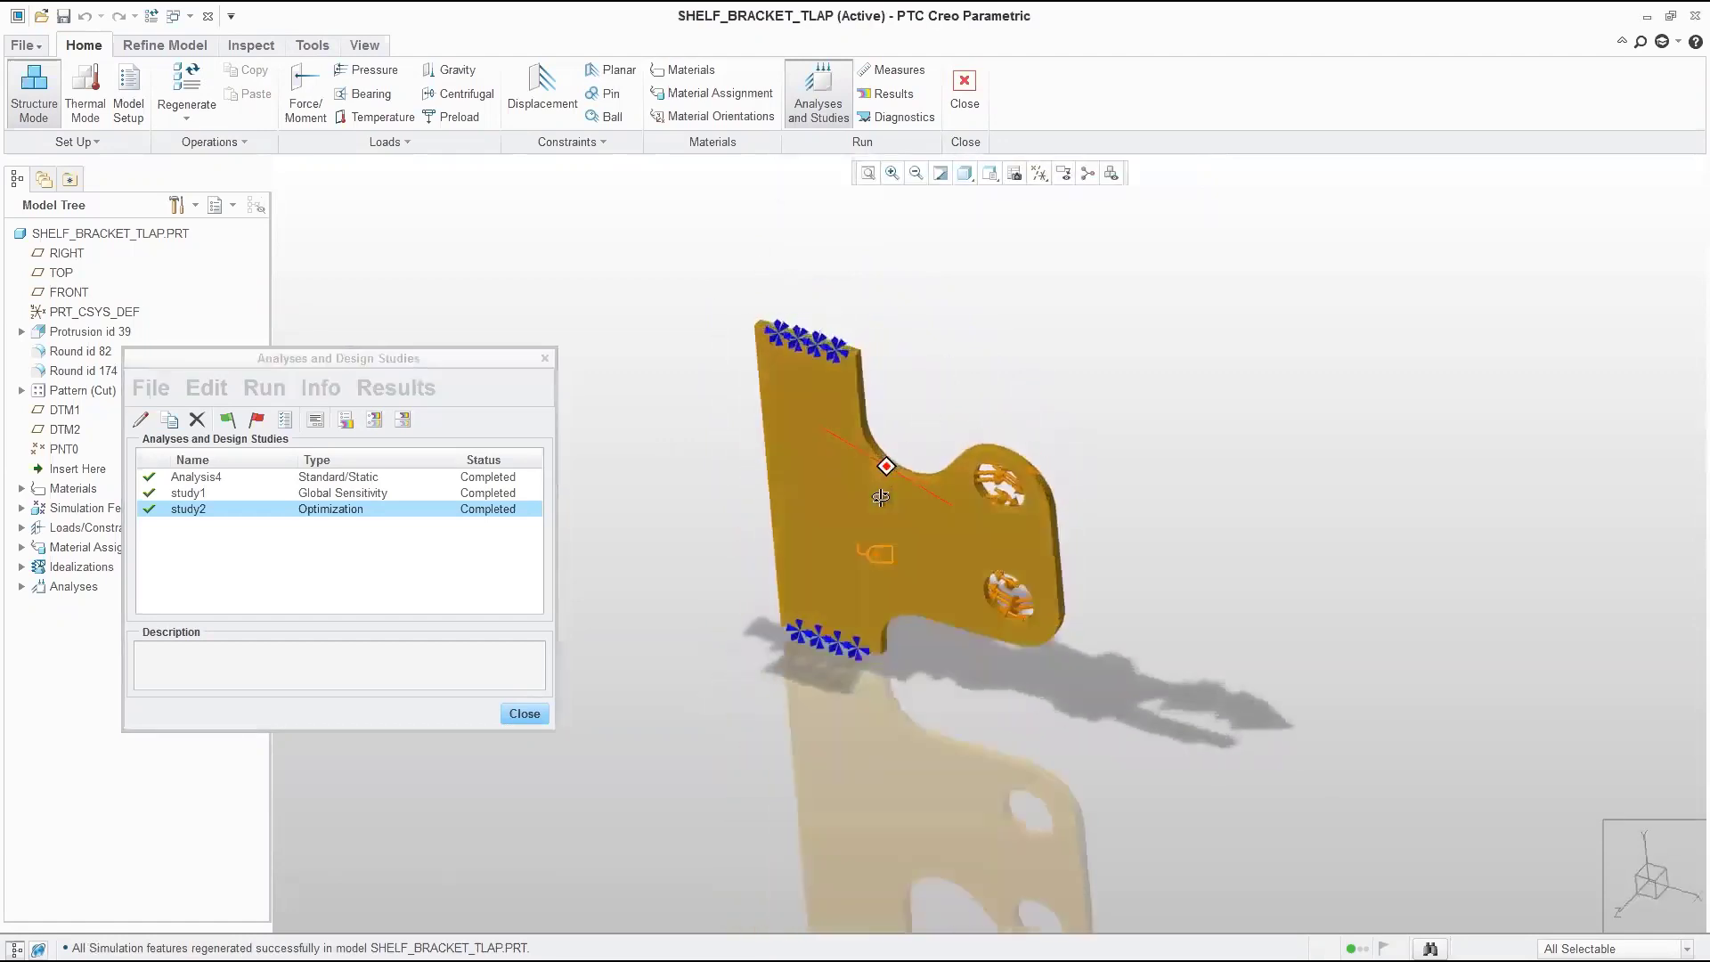
click(524, 713)
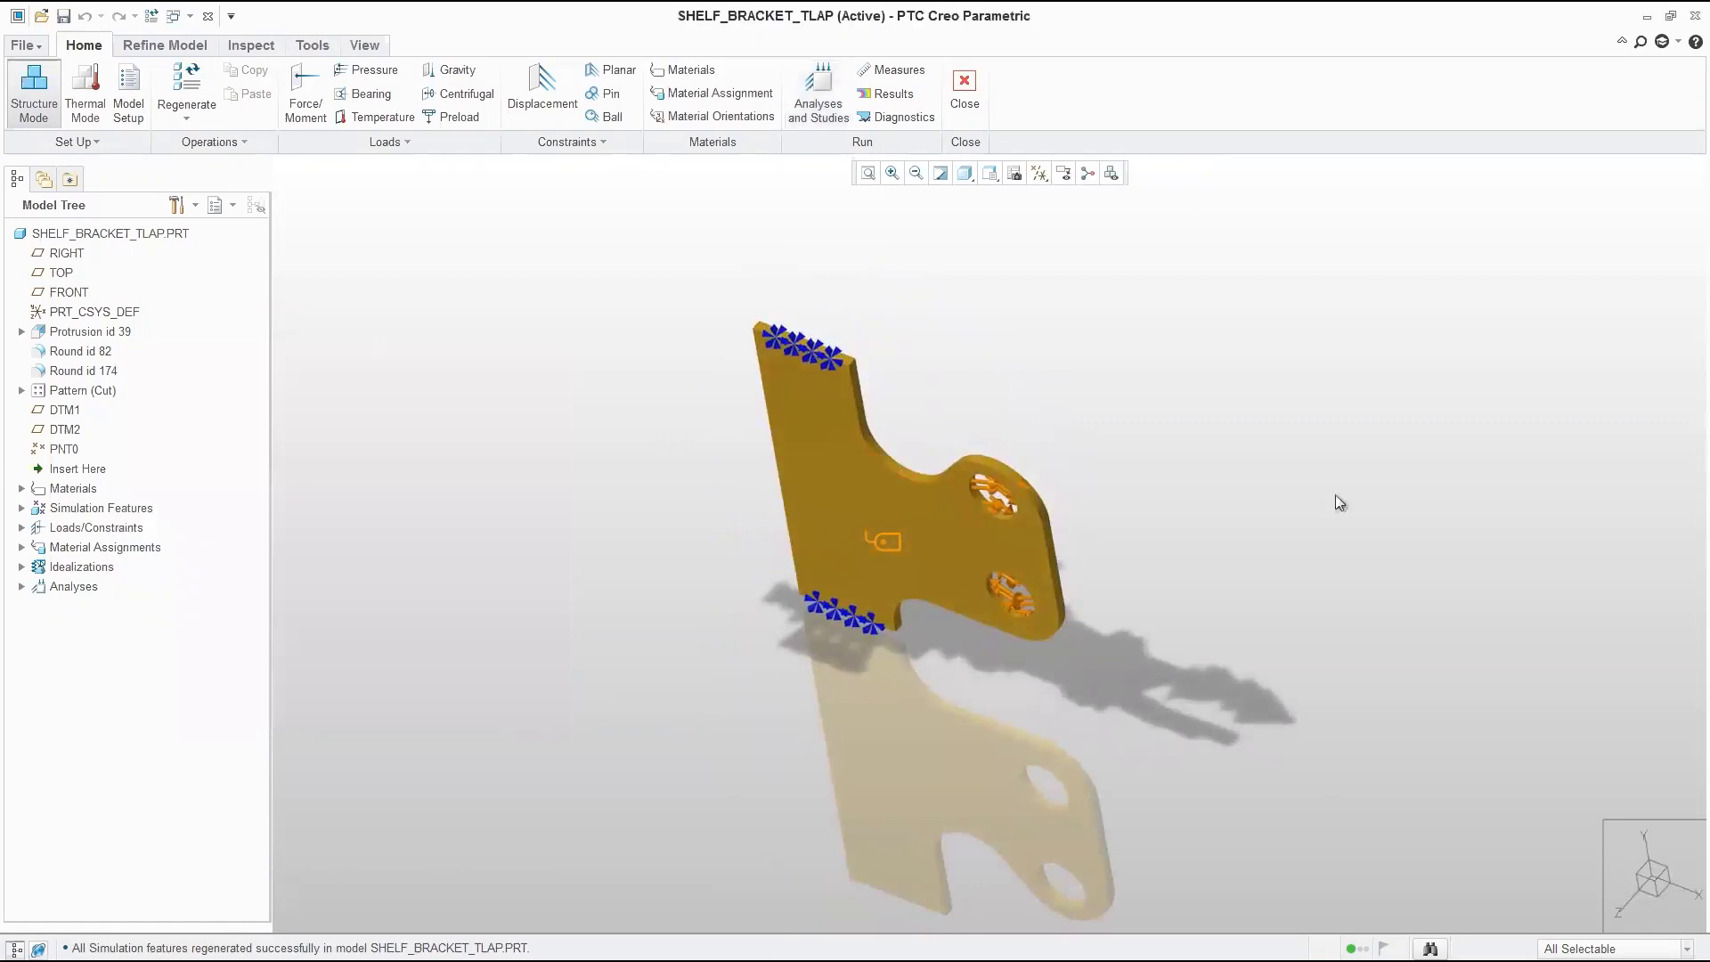
click(963, 88)
mouse_move(937, 447)
middle_down()
mouse_move(1073, 374)
mouse_move(929, 385)
middle_up()
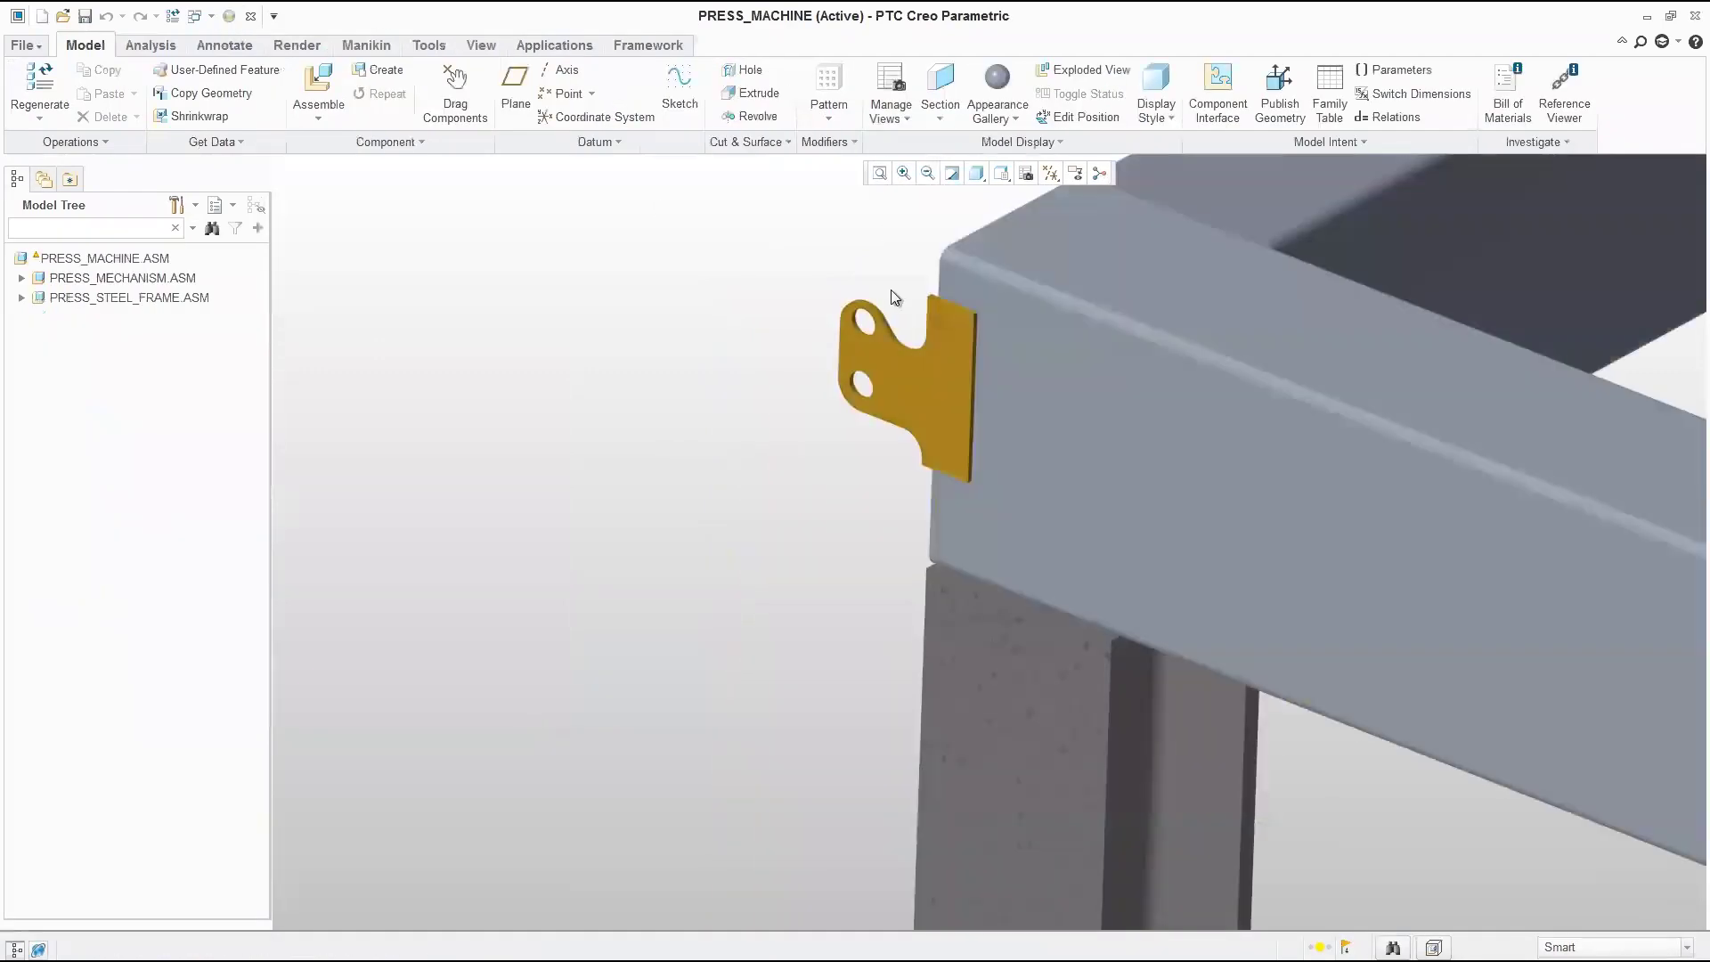
scroll(893, 294, down, 3)
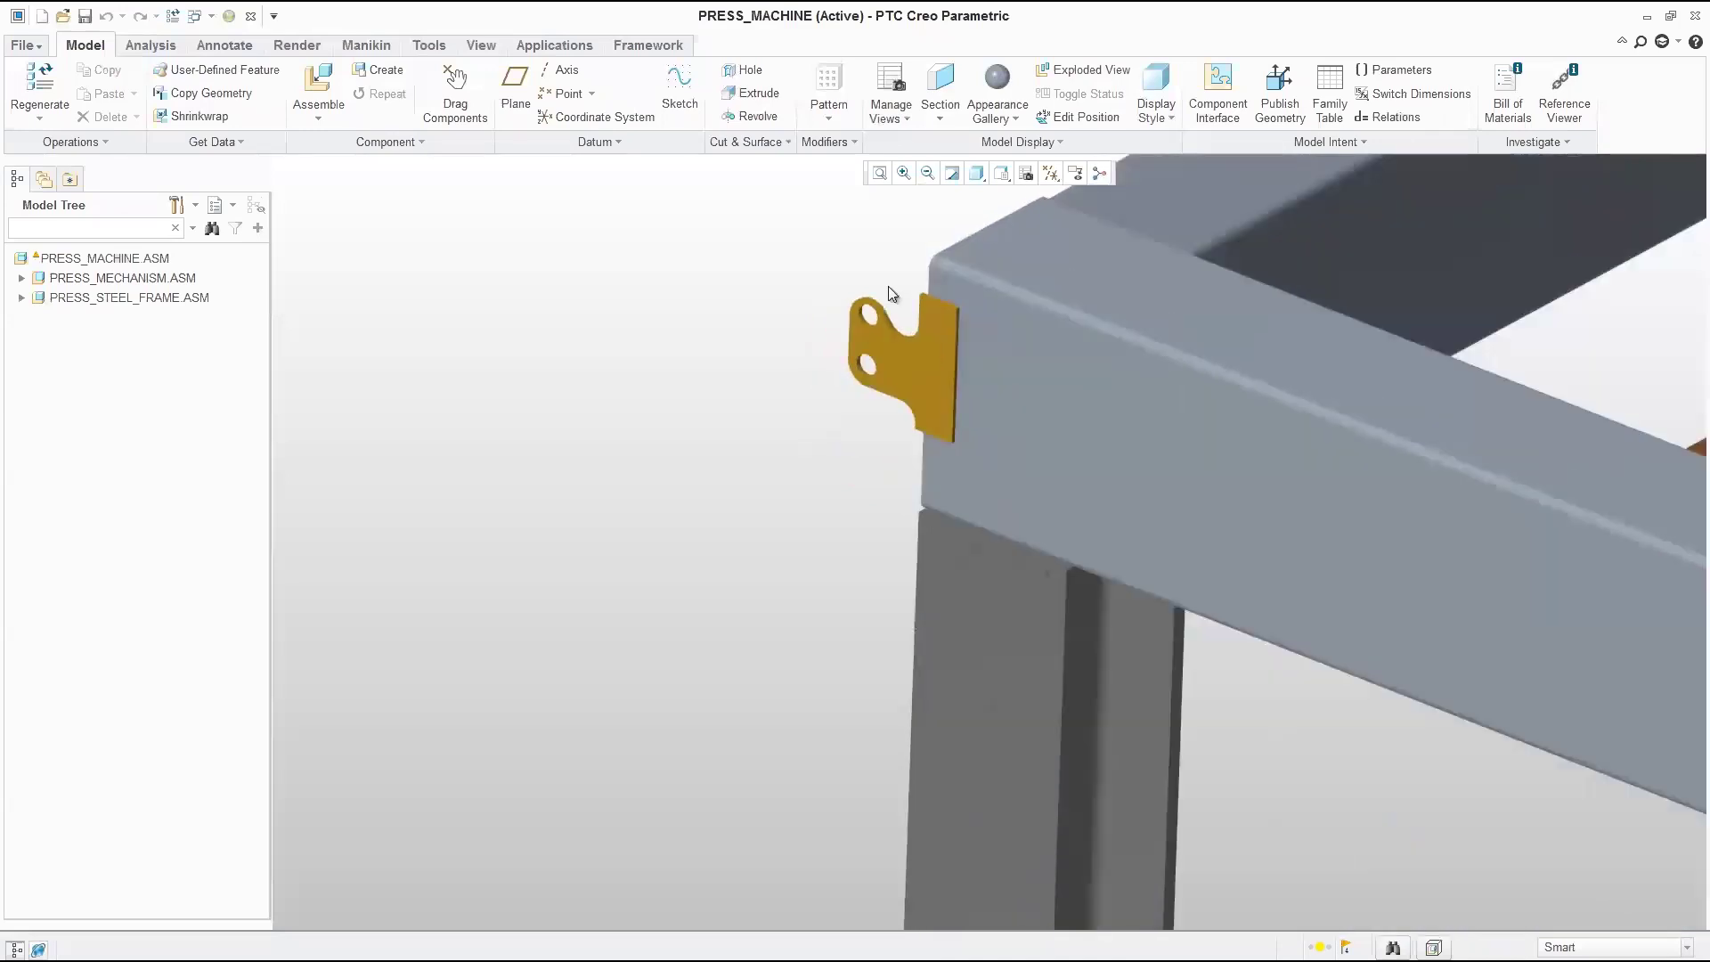
scroll(809, 297, down, 8)
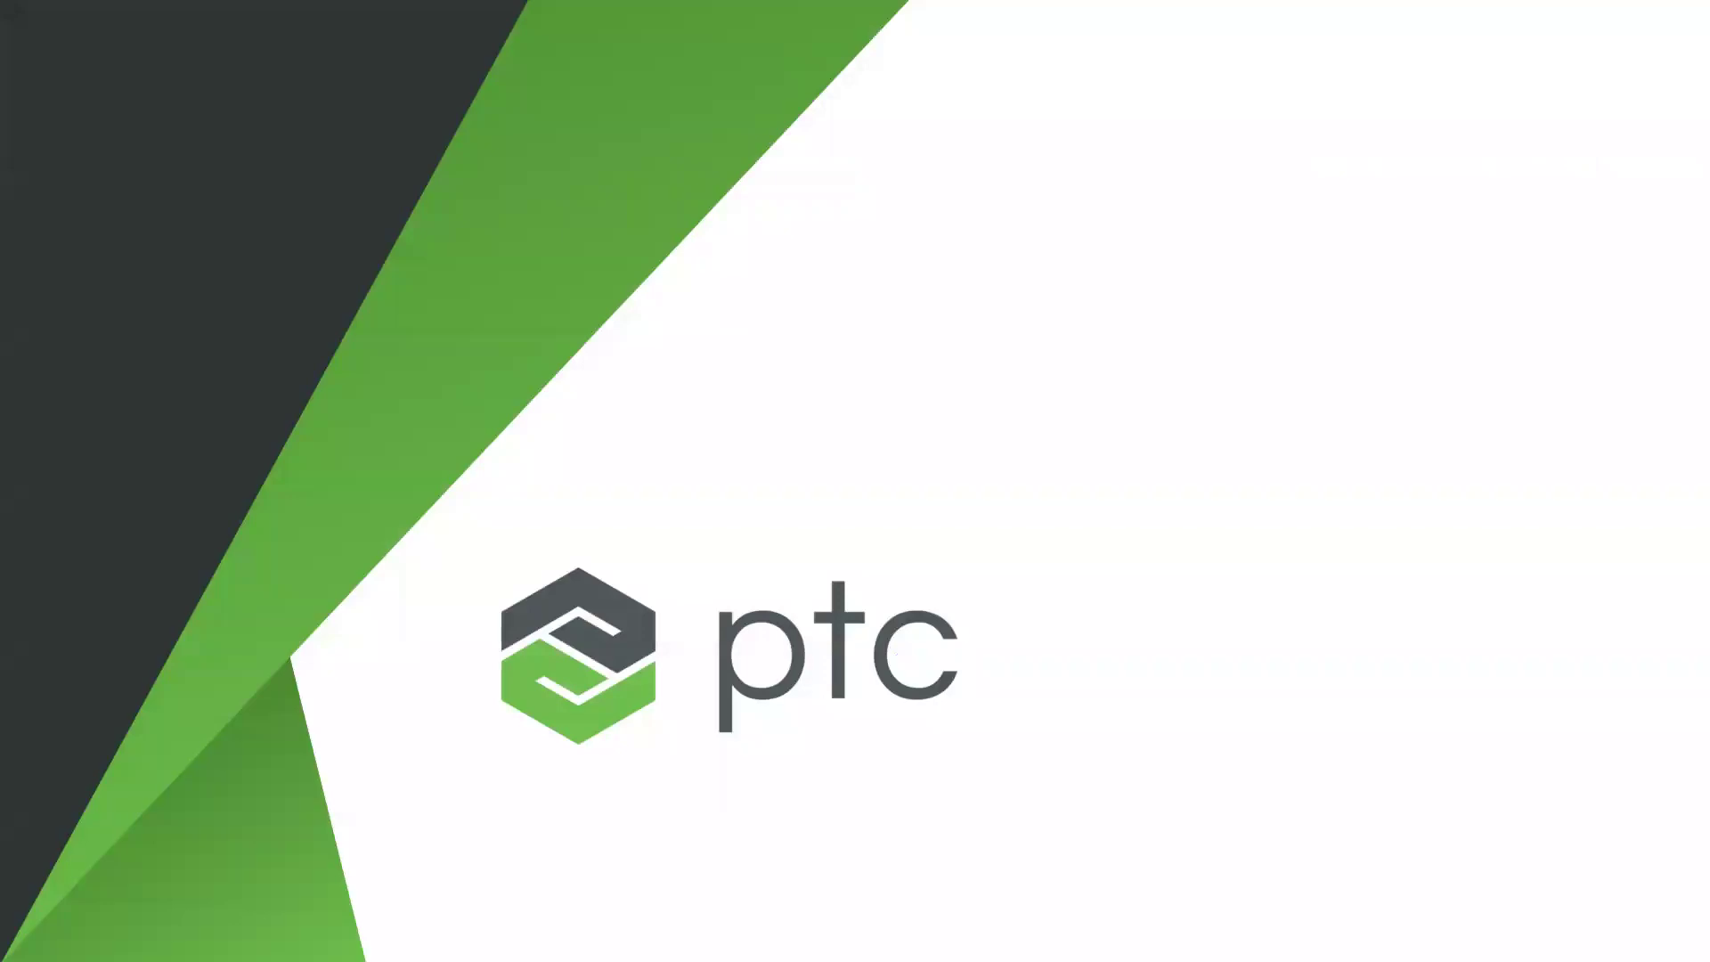
click(1212, 819)
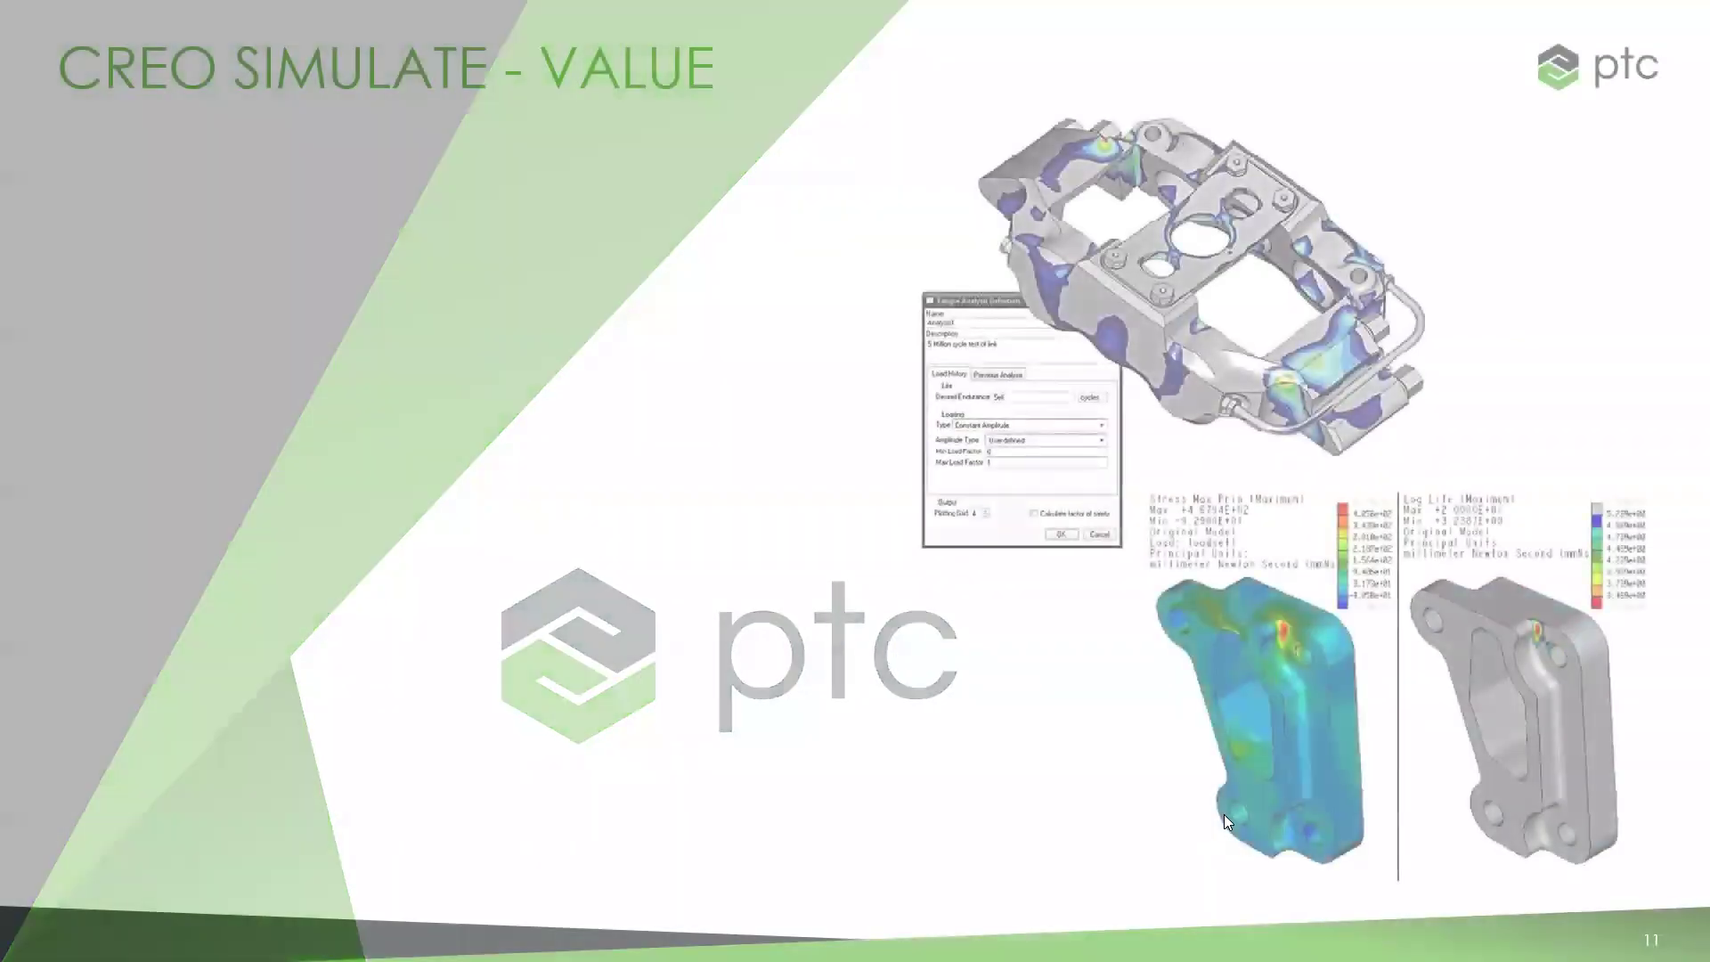